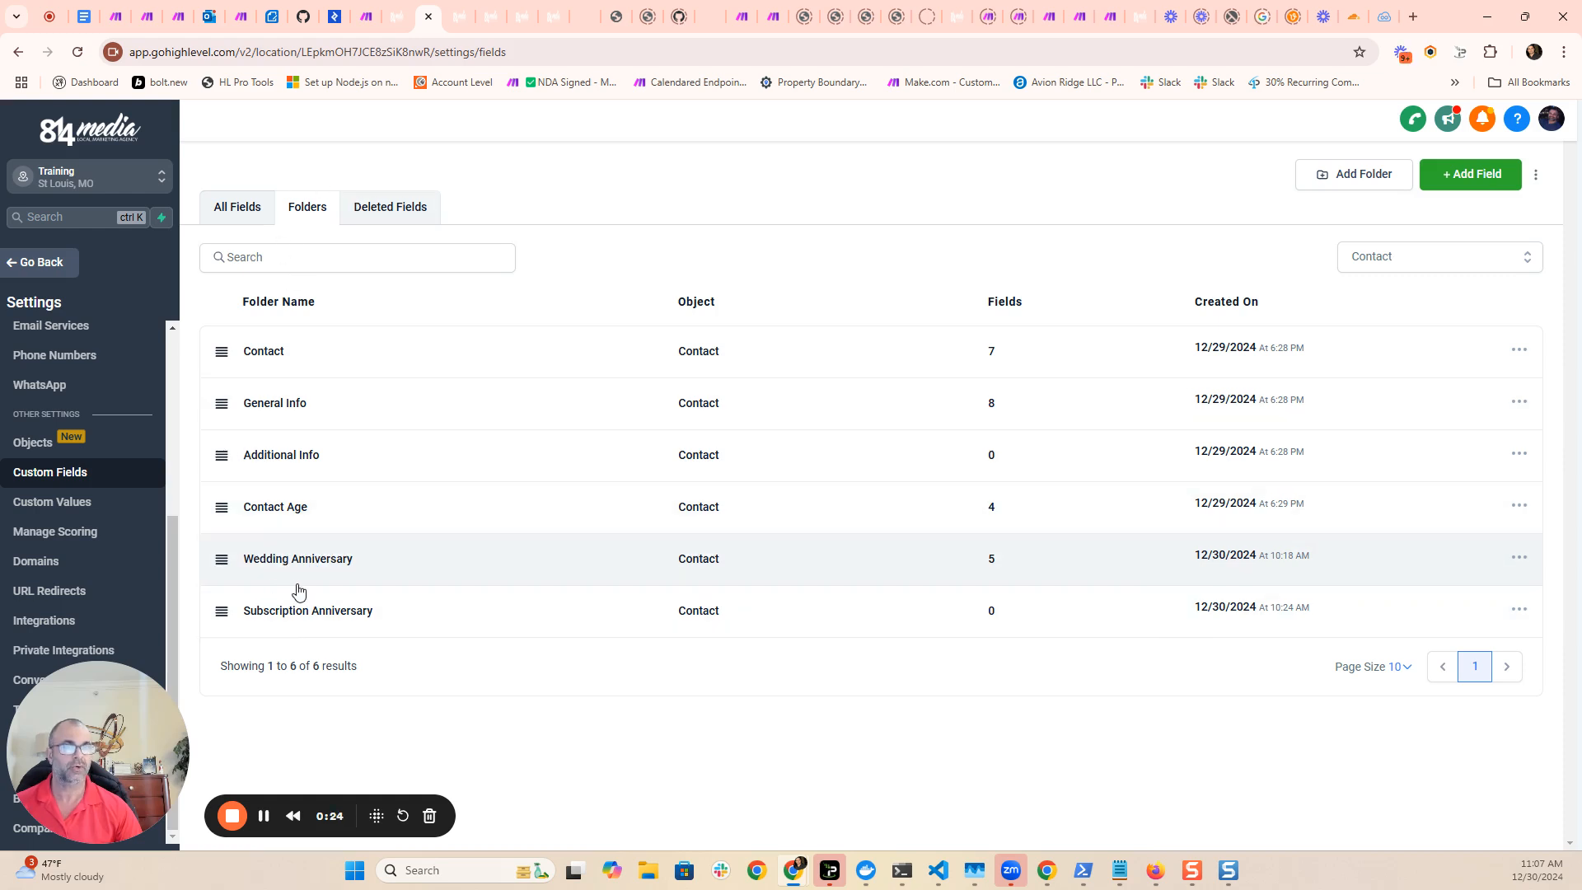
- View the custom fields in the Wedding Anniversary folder and switch to the Update Elapsed Wedding Anniversary Fields workflow
click(311, 564)
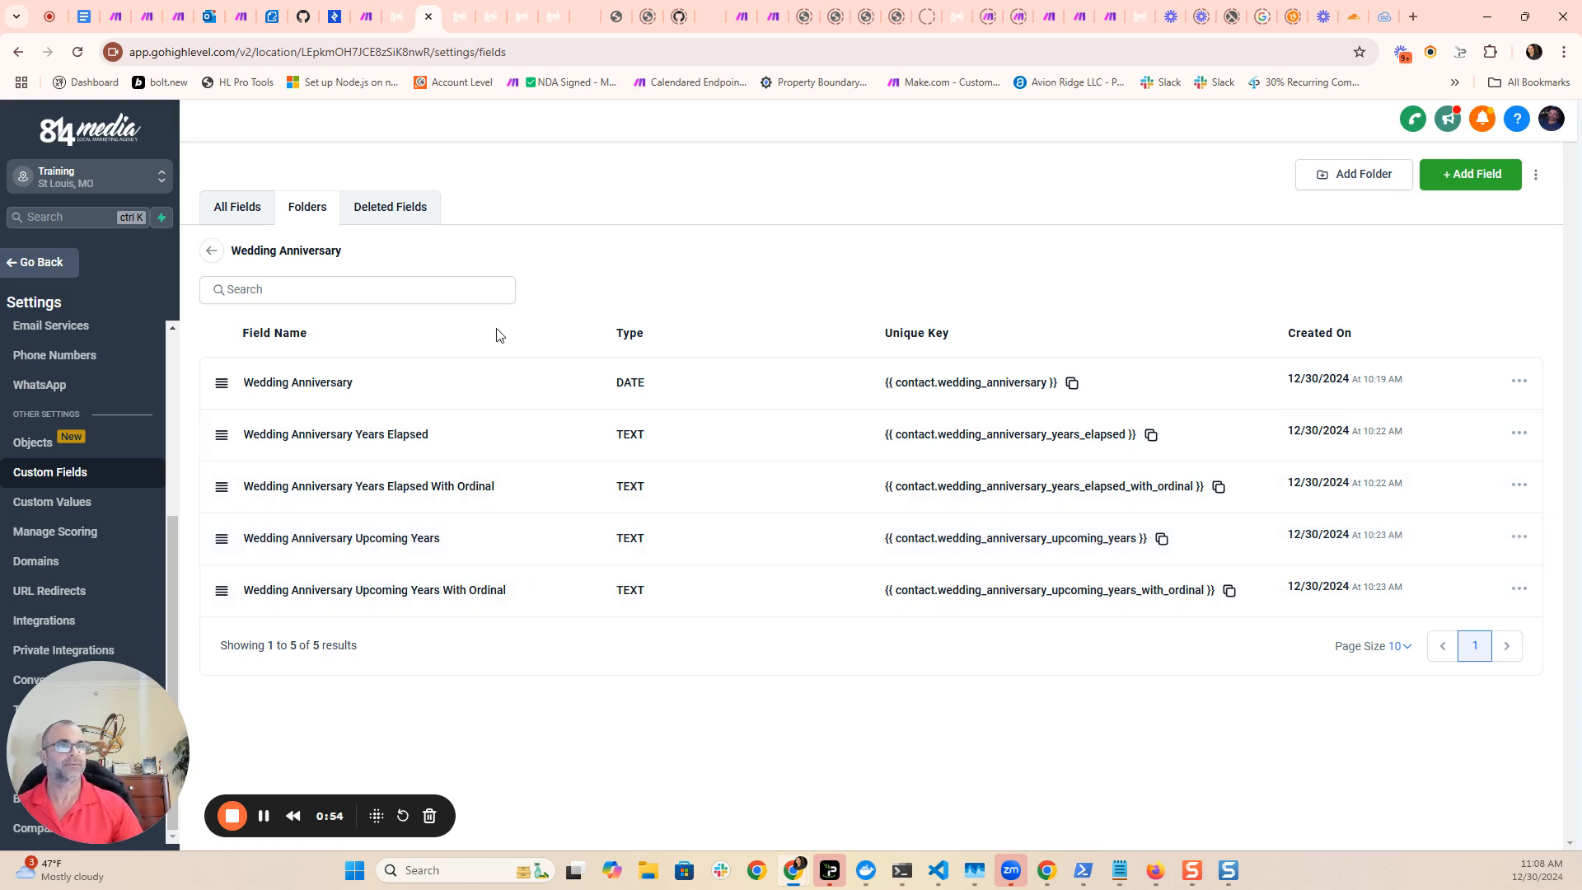
click(398, 18)
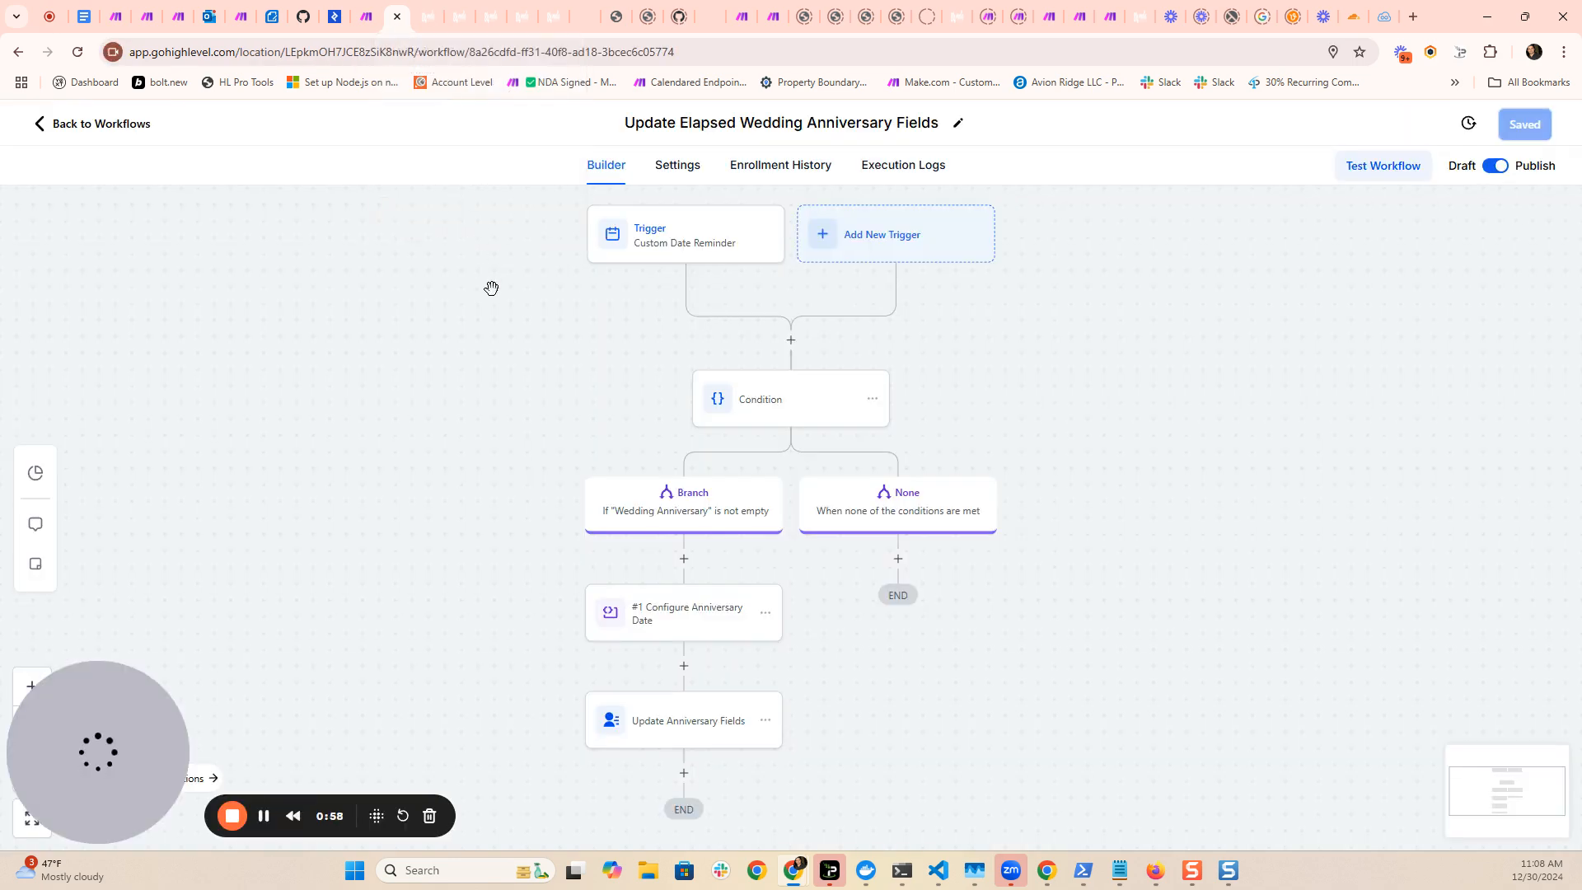
- Review the Custom Date Reminder trigger's type and its Wedding Anniversary date filter, and save the trigger and the workflow
click(691, 252)
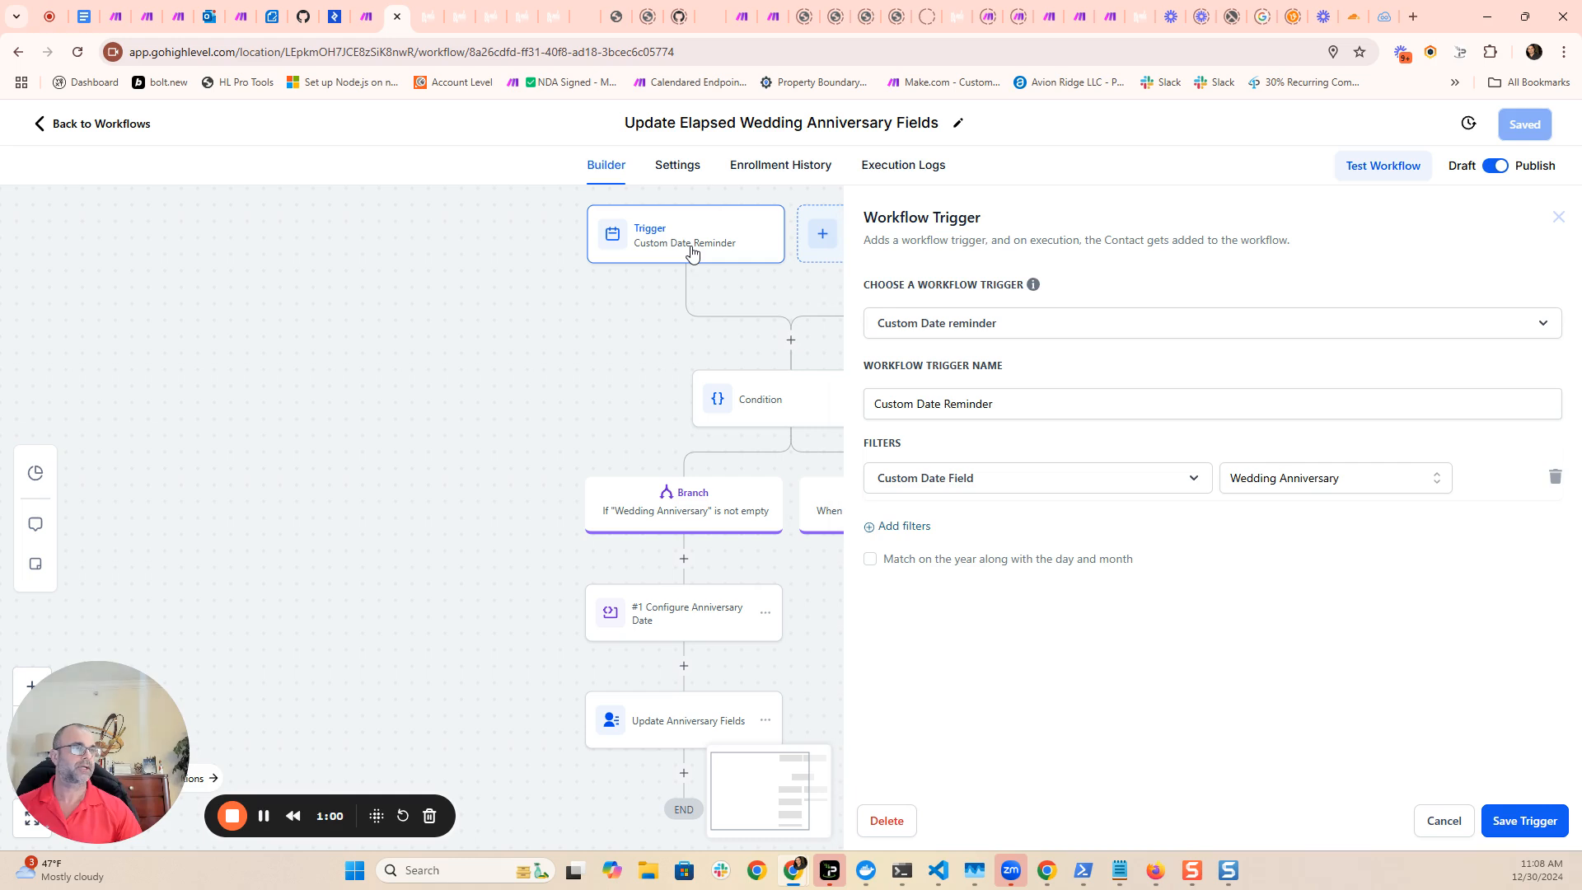
click(1005, 331)
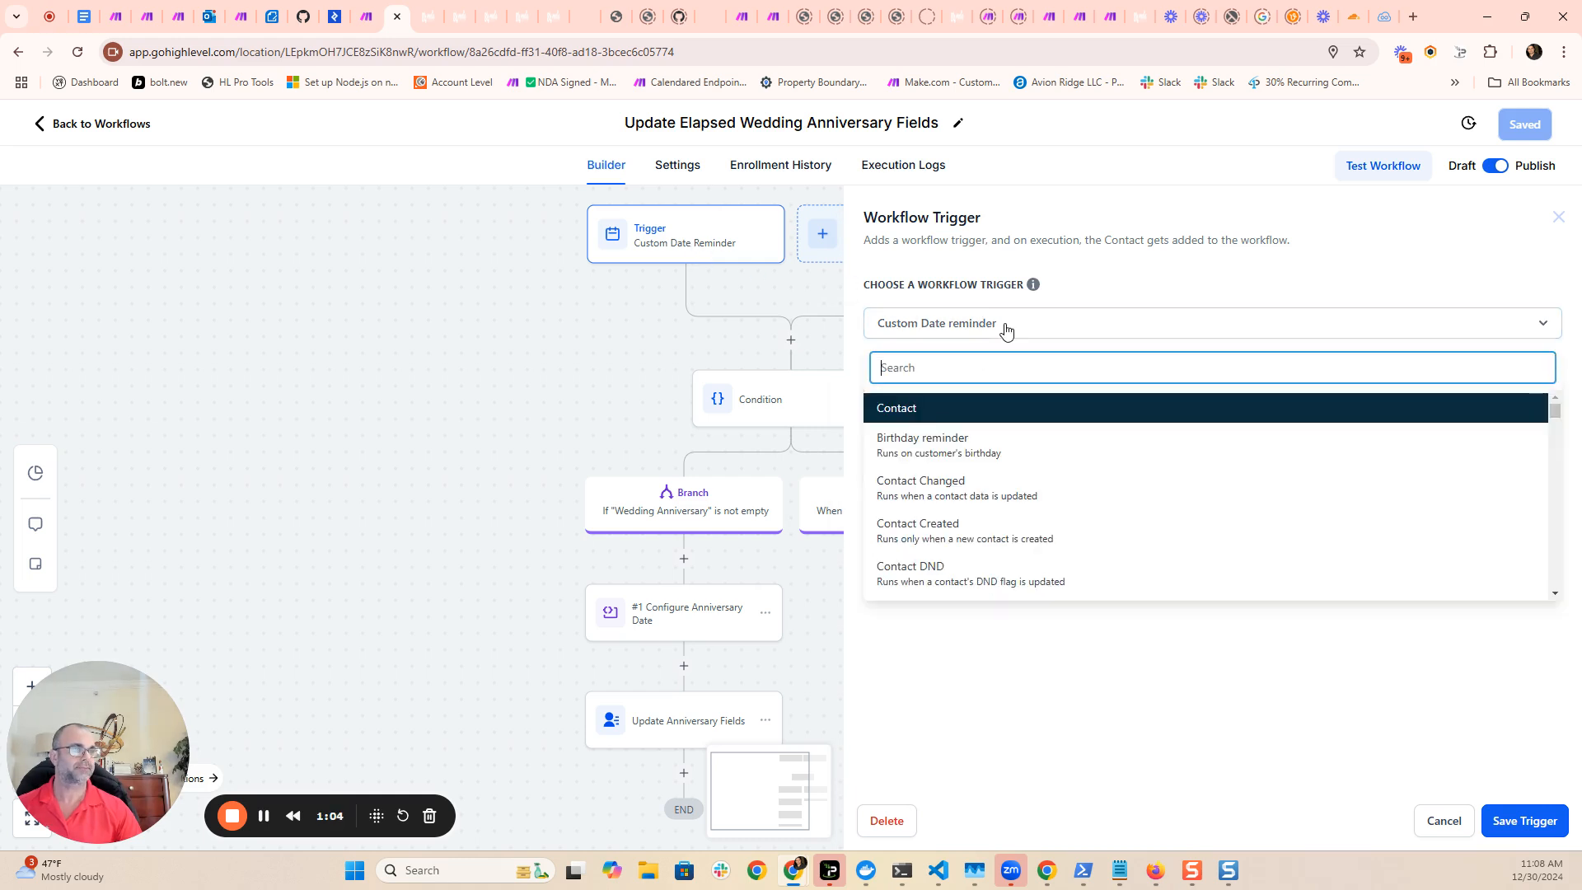
click(1026, 329)
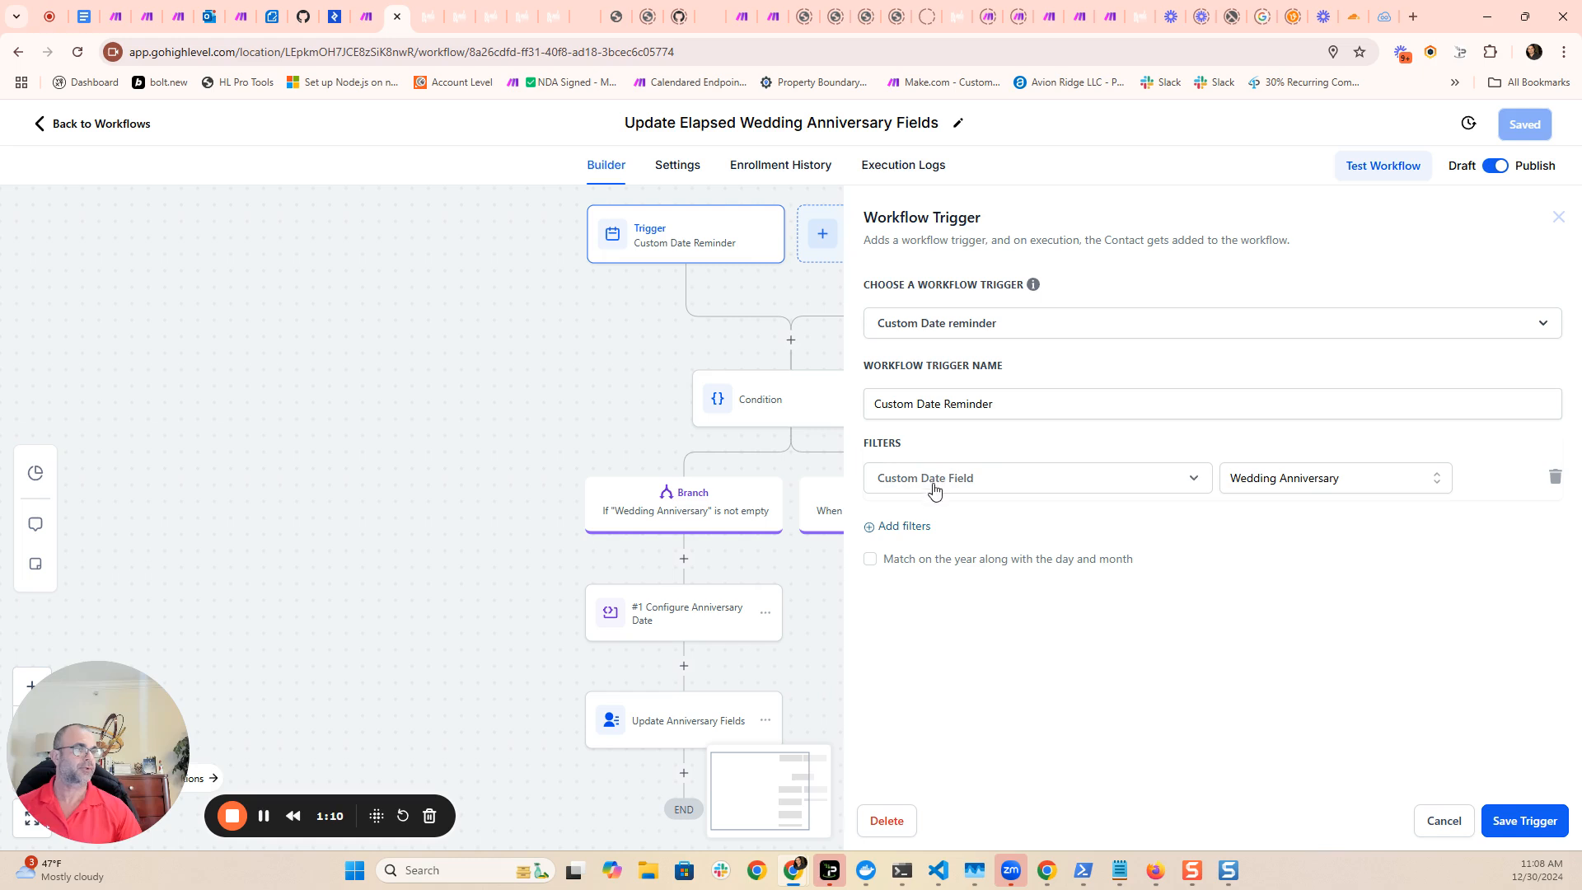
click(982, 484)
click(982, 486)
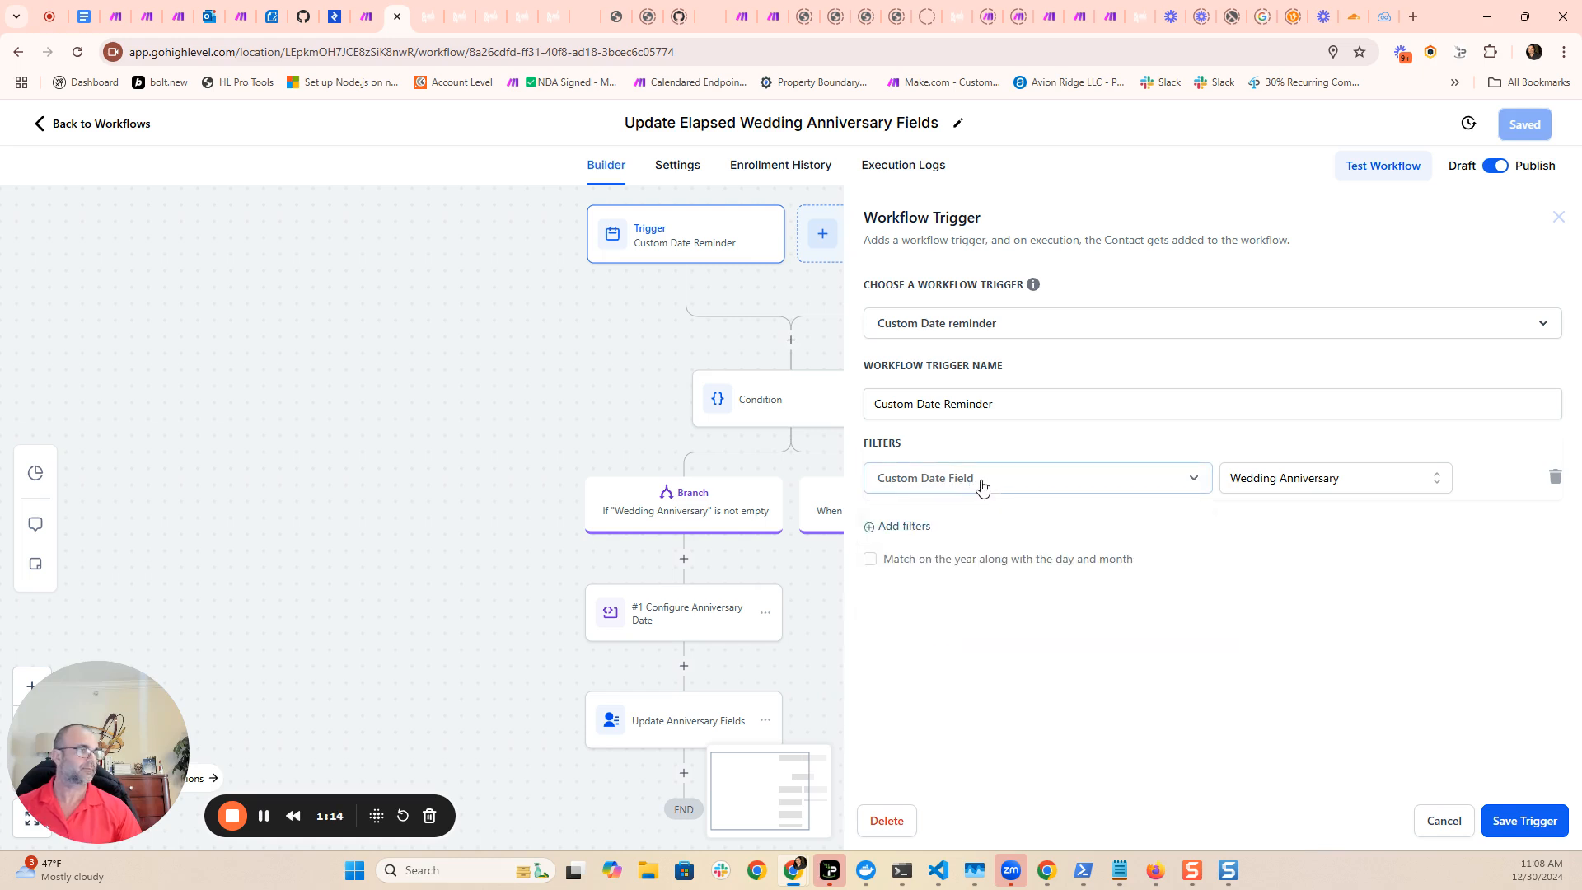
click(1276, 484)
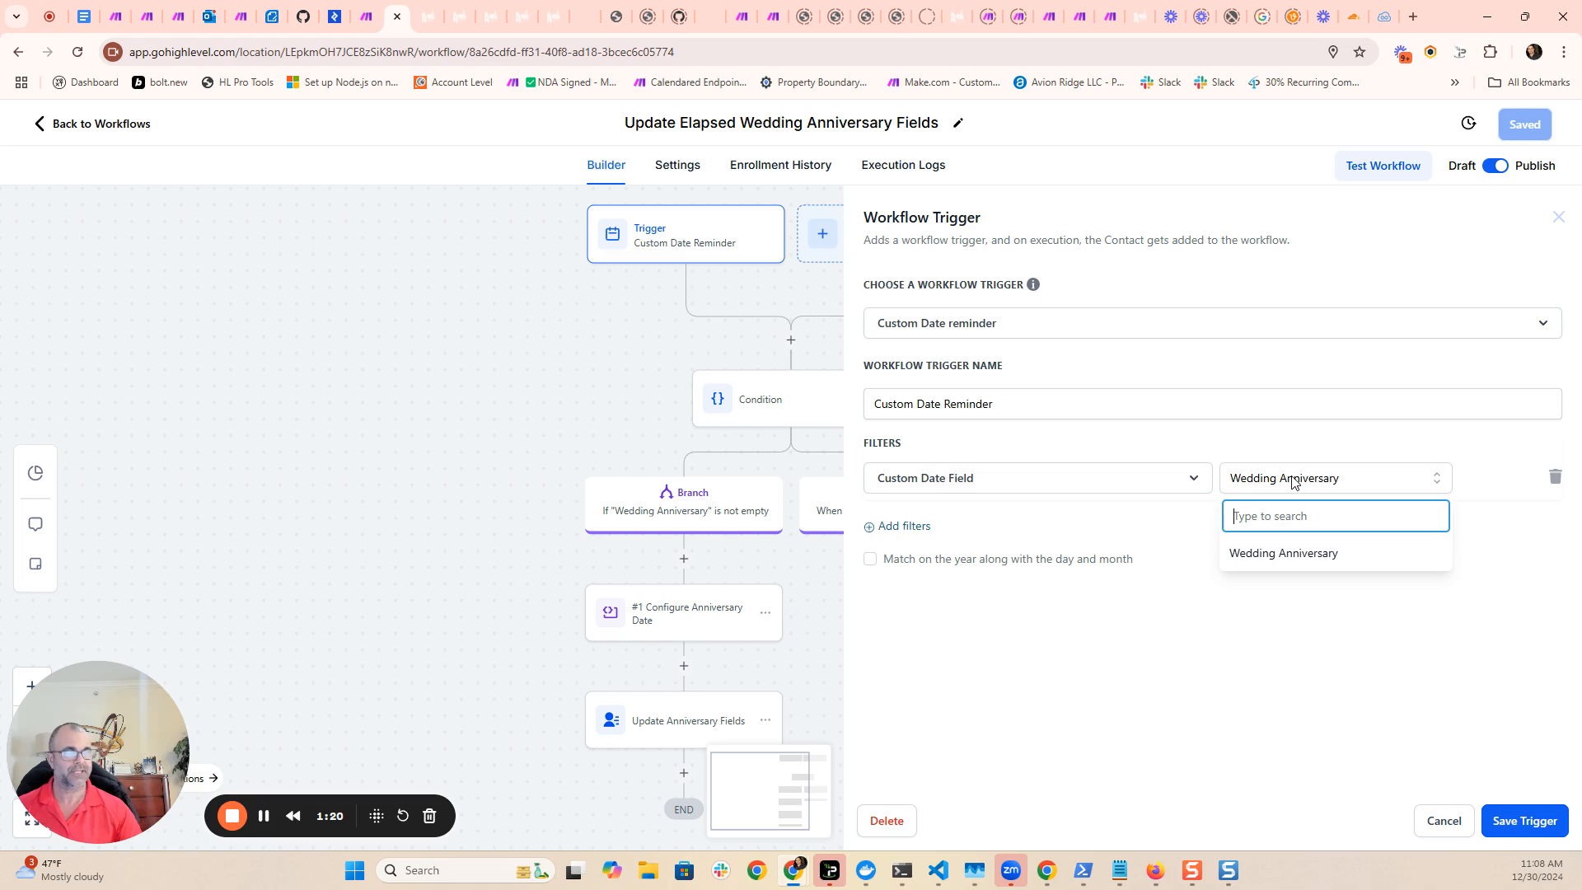
click(1236, 460)
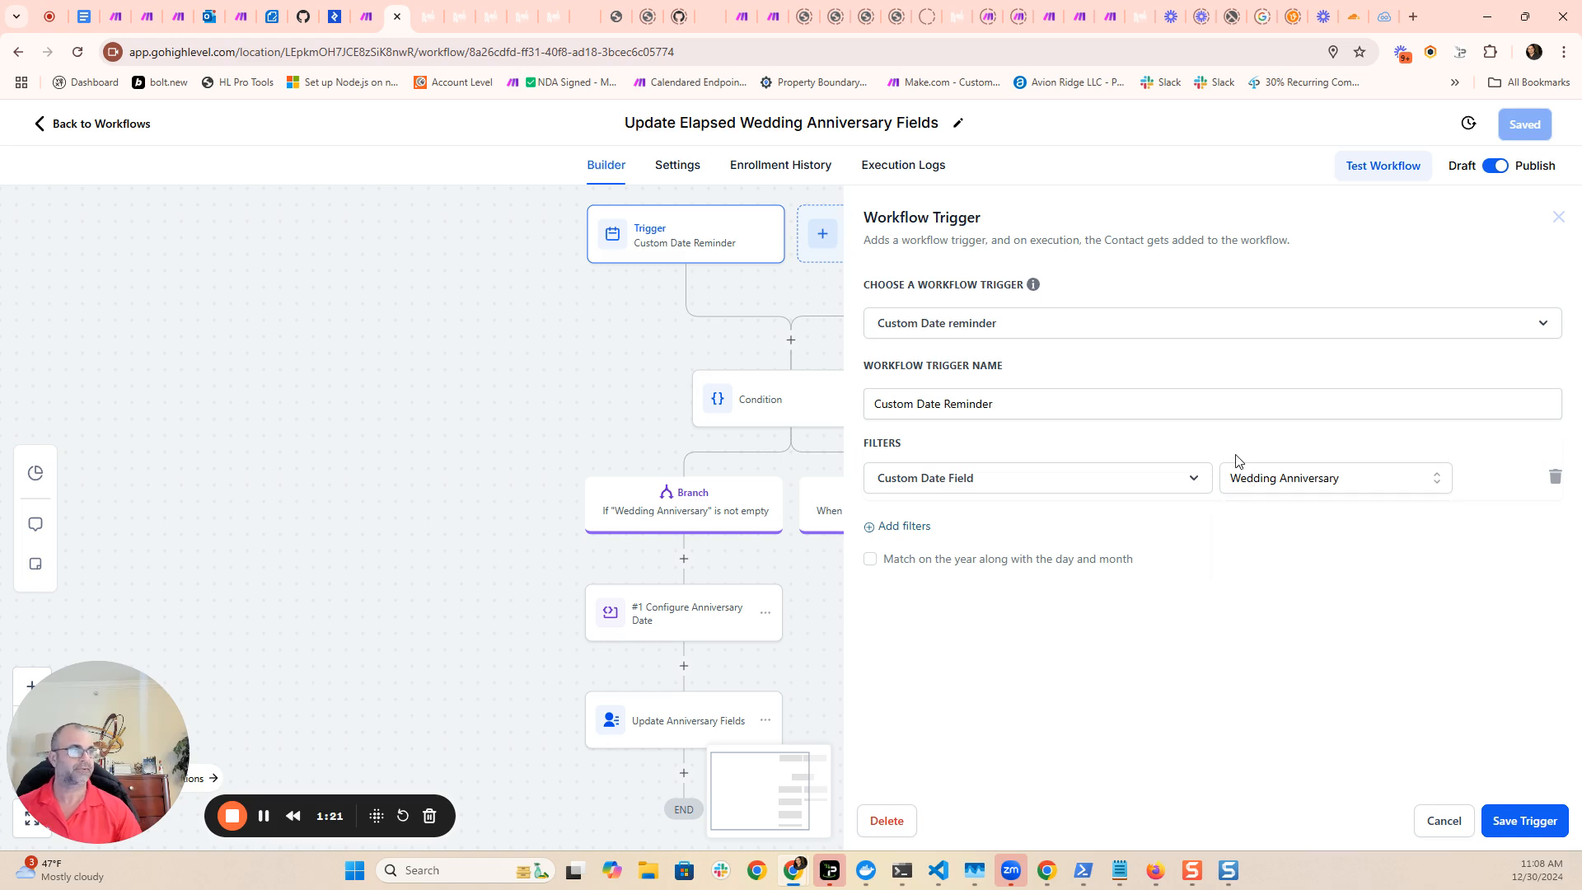
click(1288, 485)
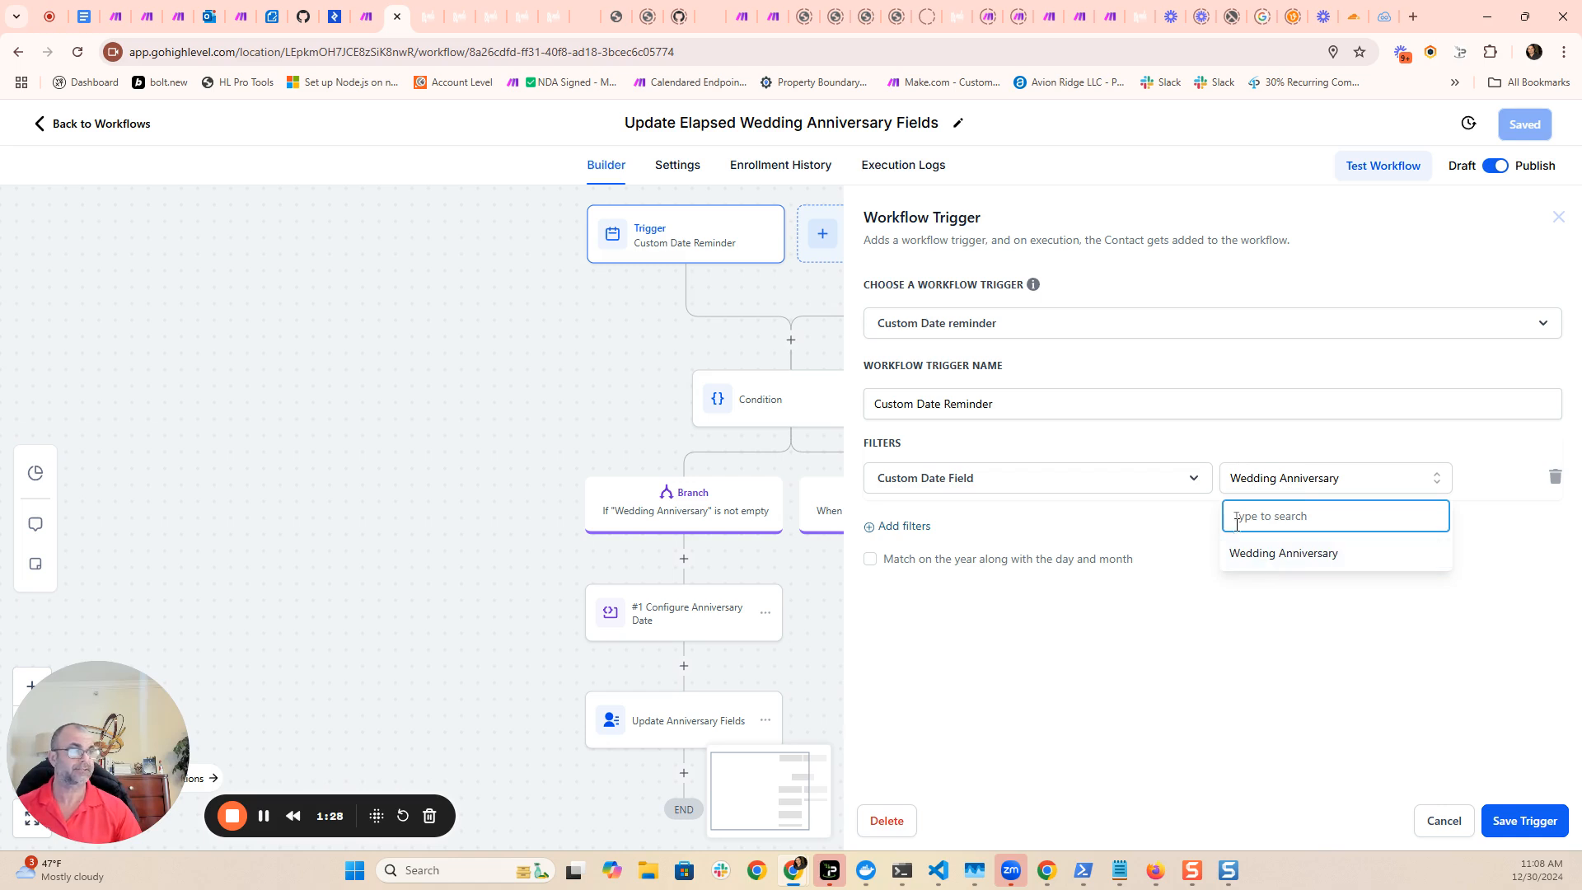
click(1212, 455)
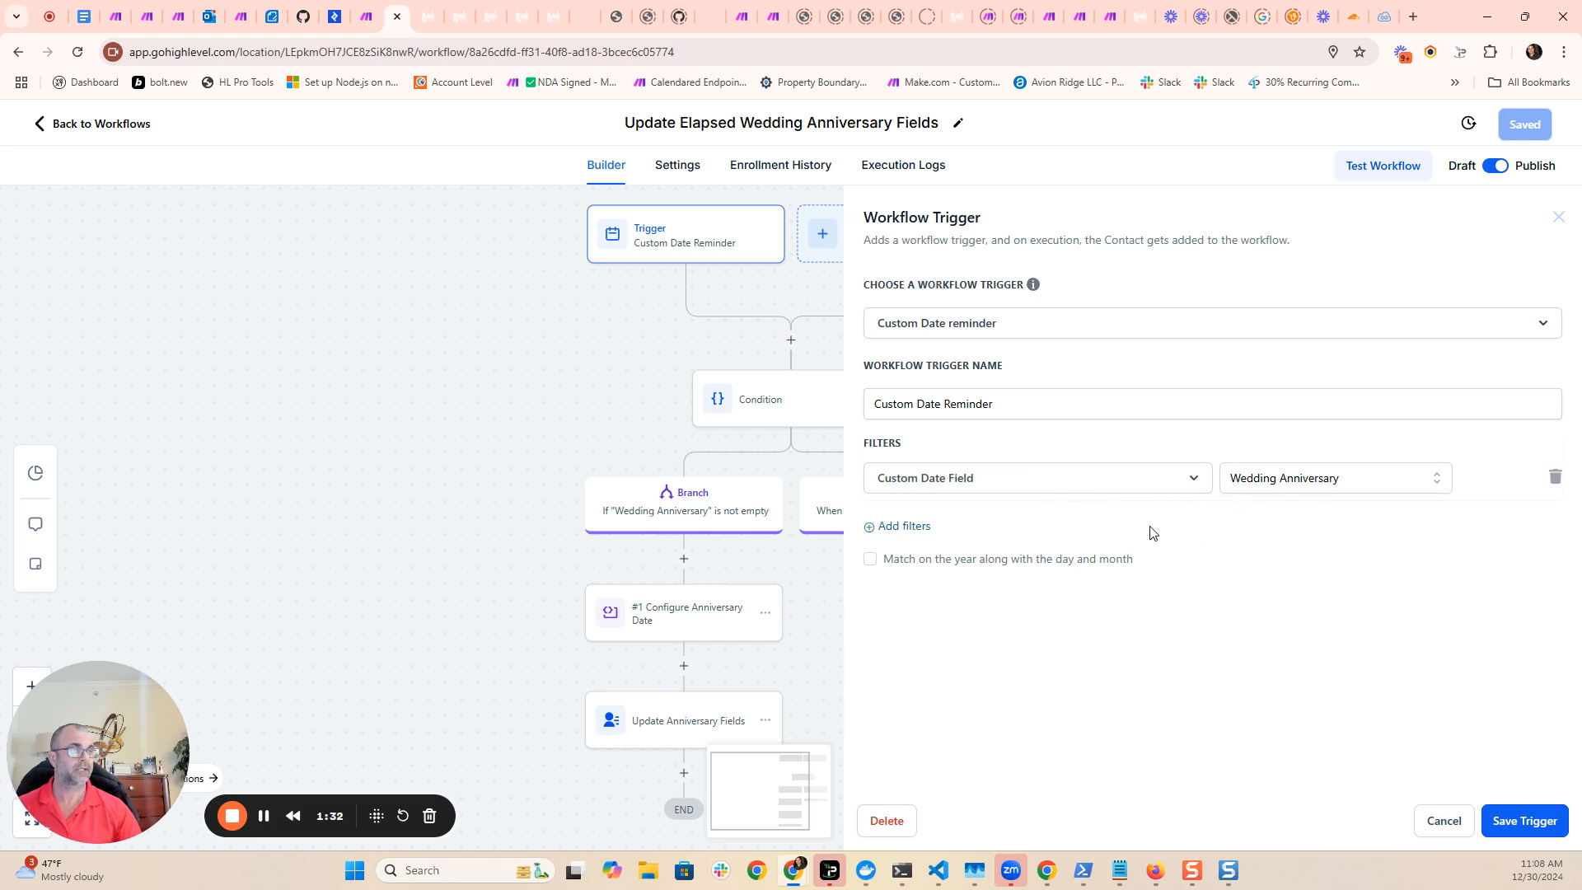
click(1516, 821)
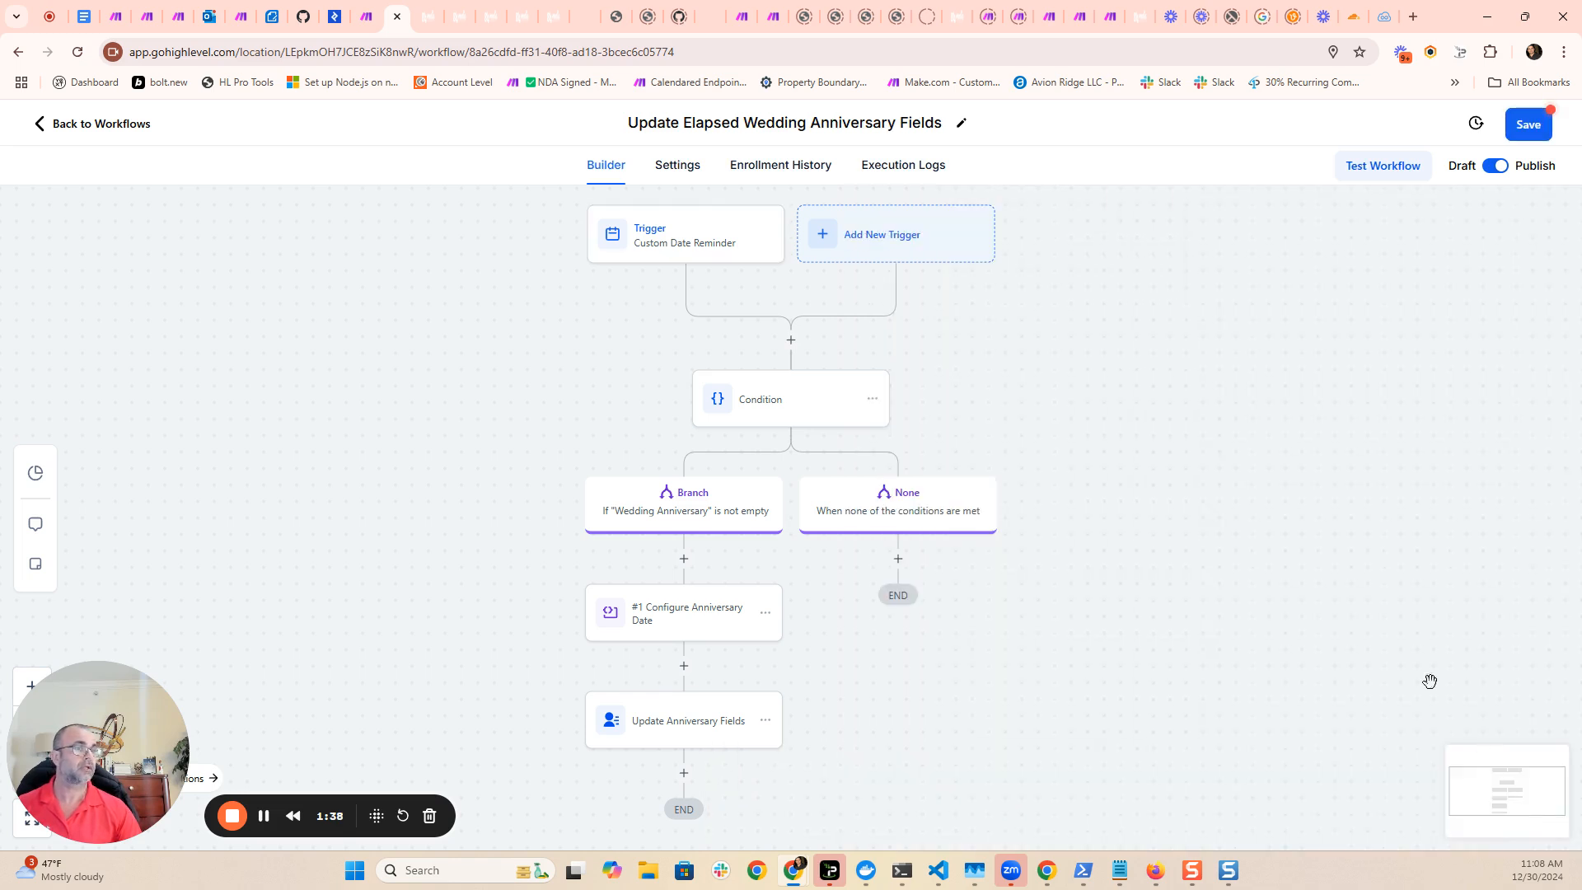
click(1524, 124)
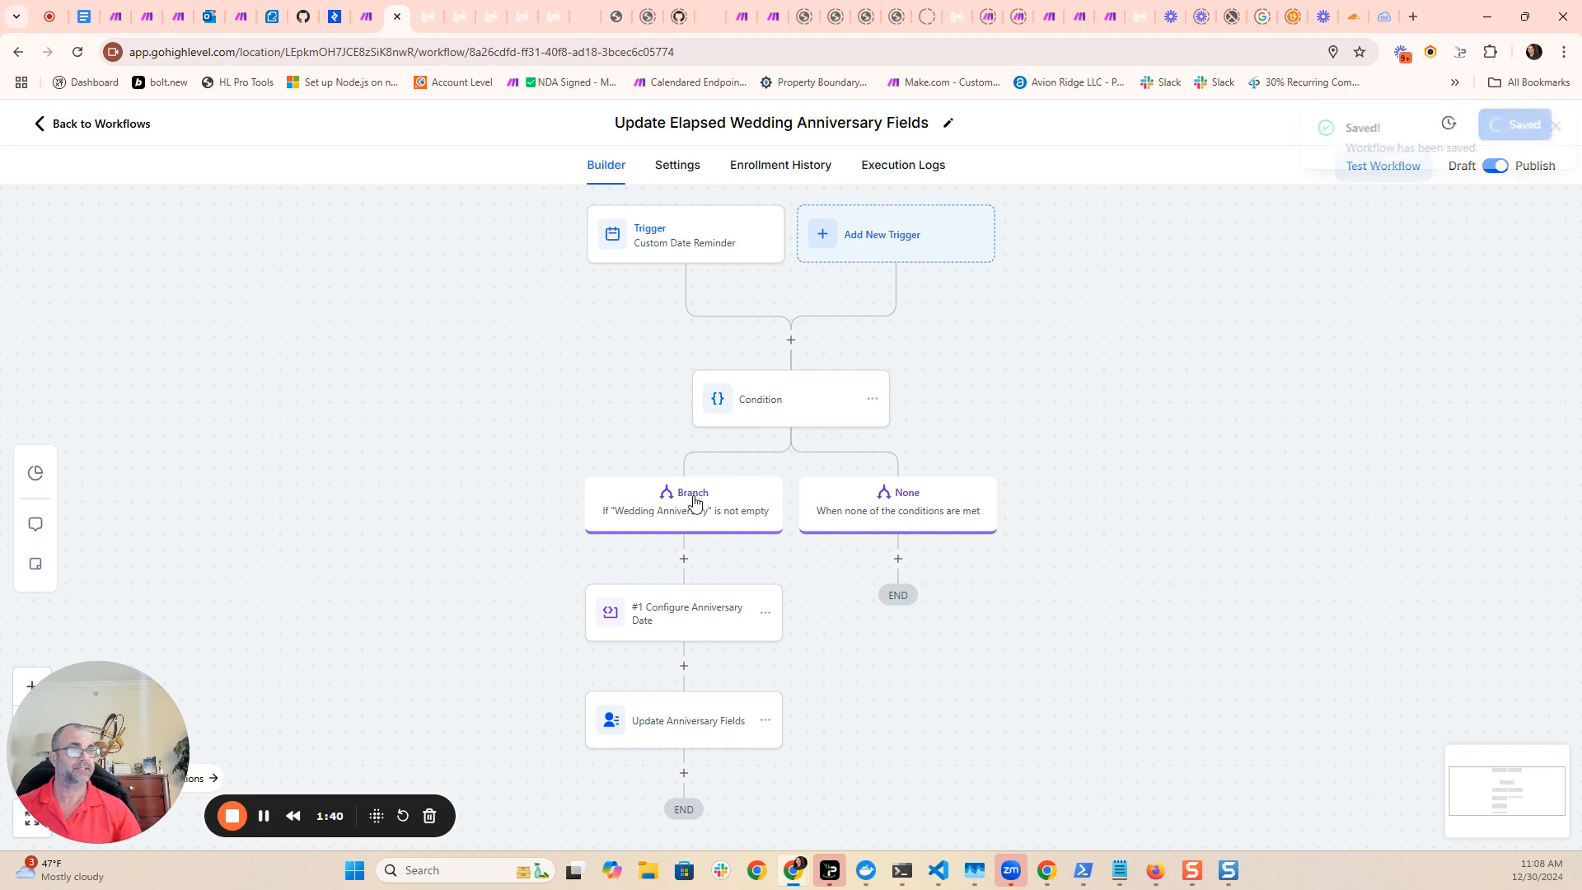
- Open the Condition action and search the actions available for insertion above it for "if"
click(762, 416)
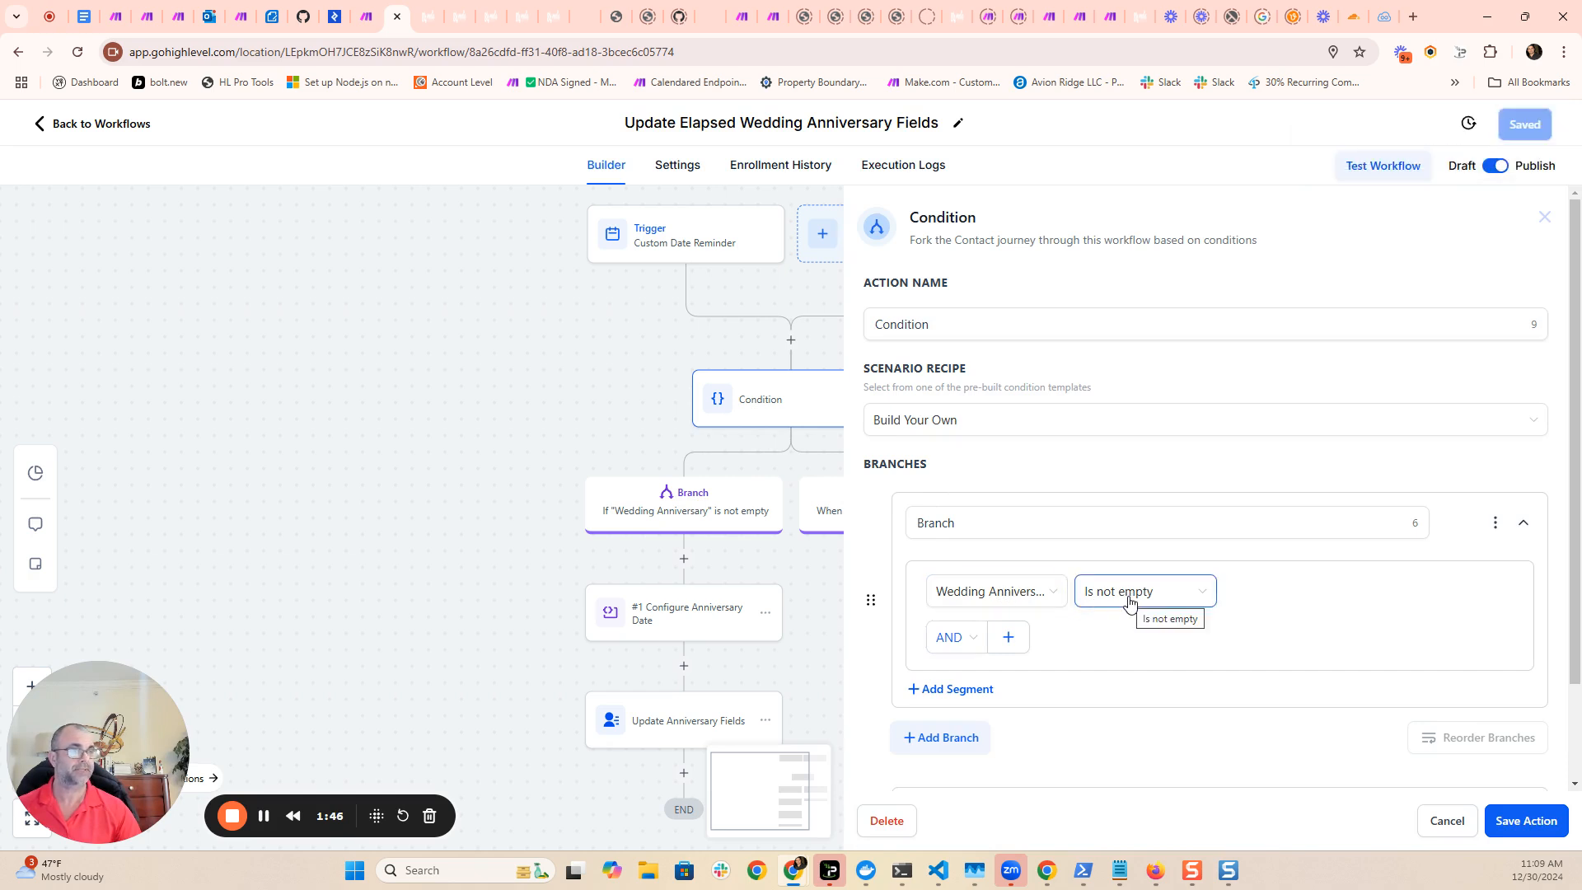
click(791, 341)
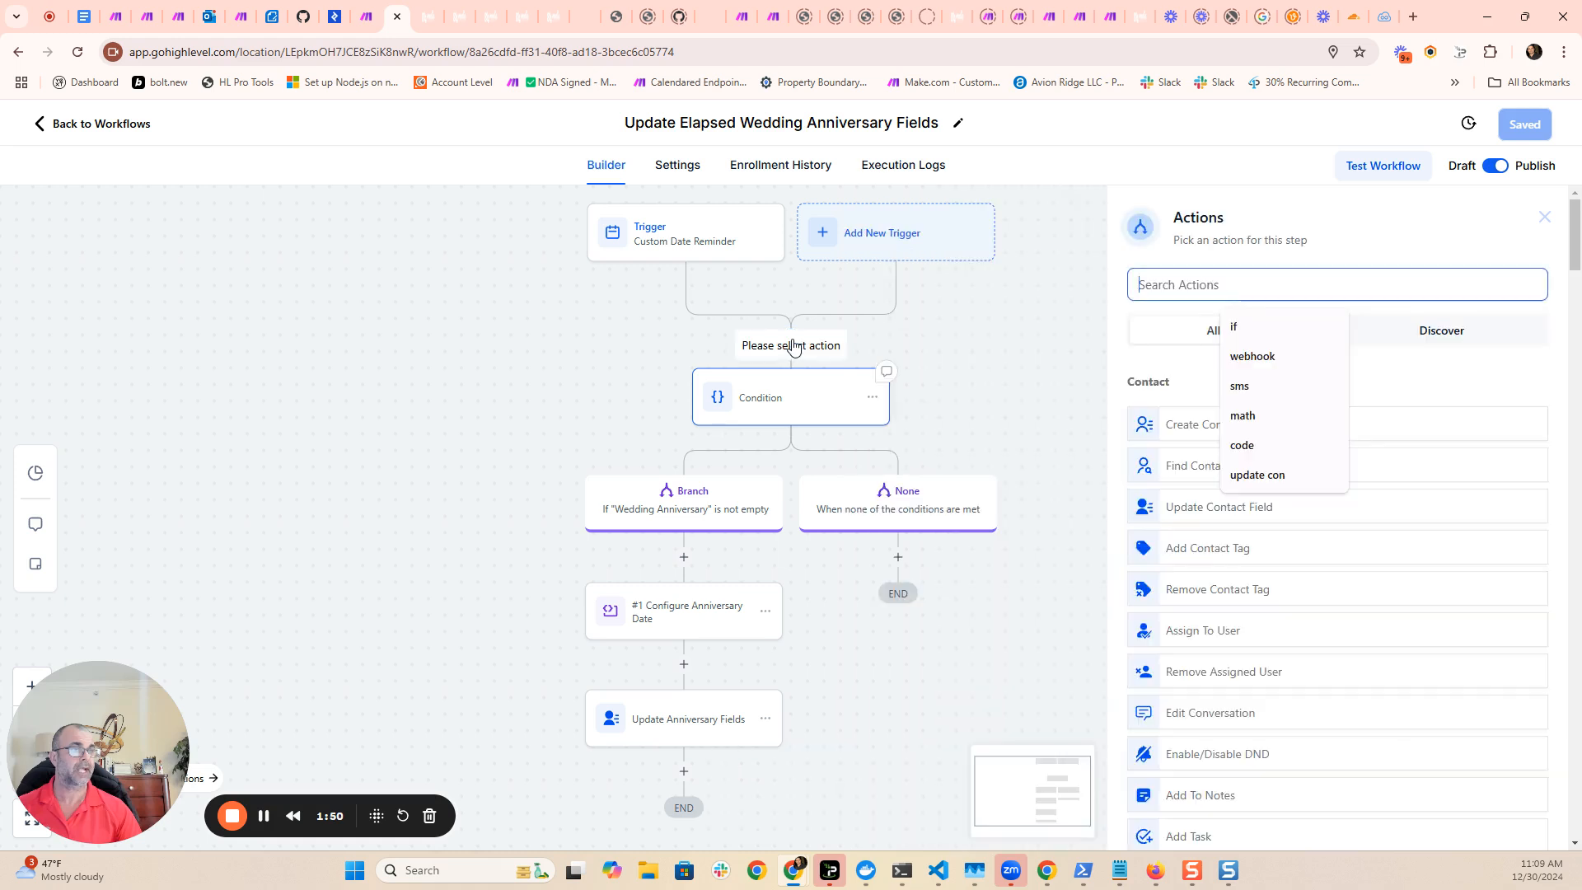
click(1233, 323)
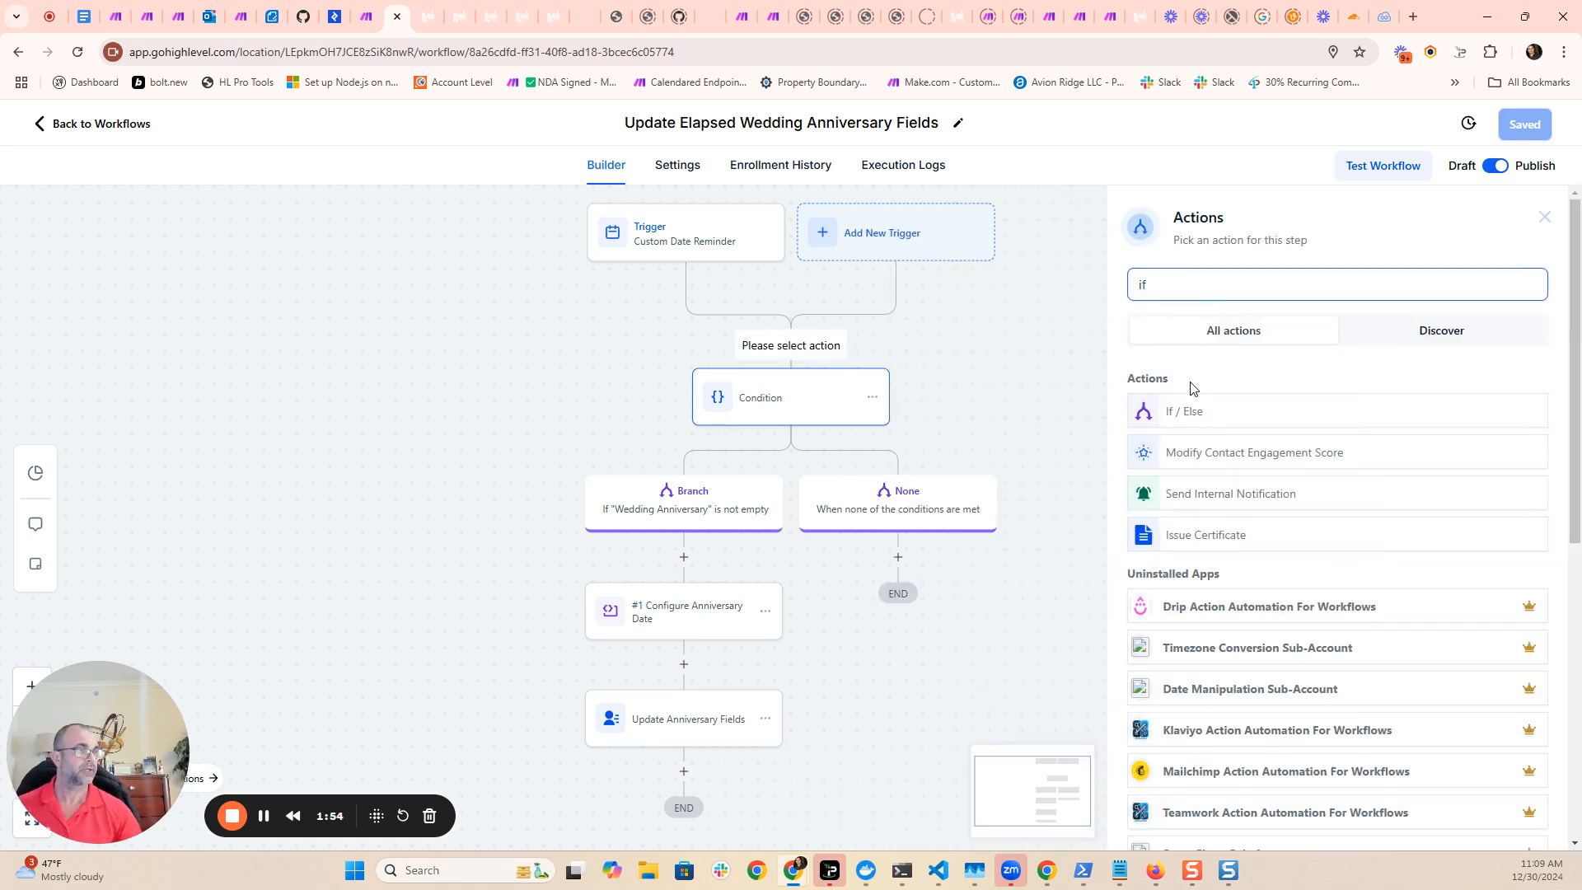
click(582, 422)
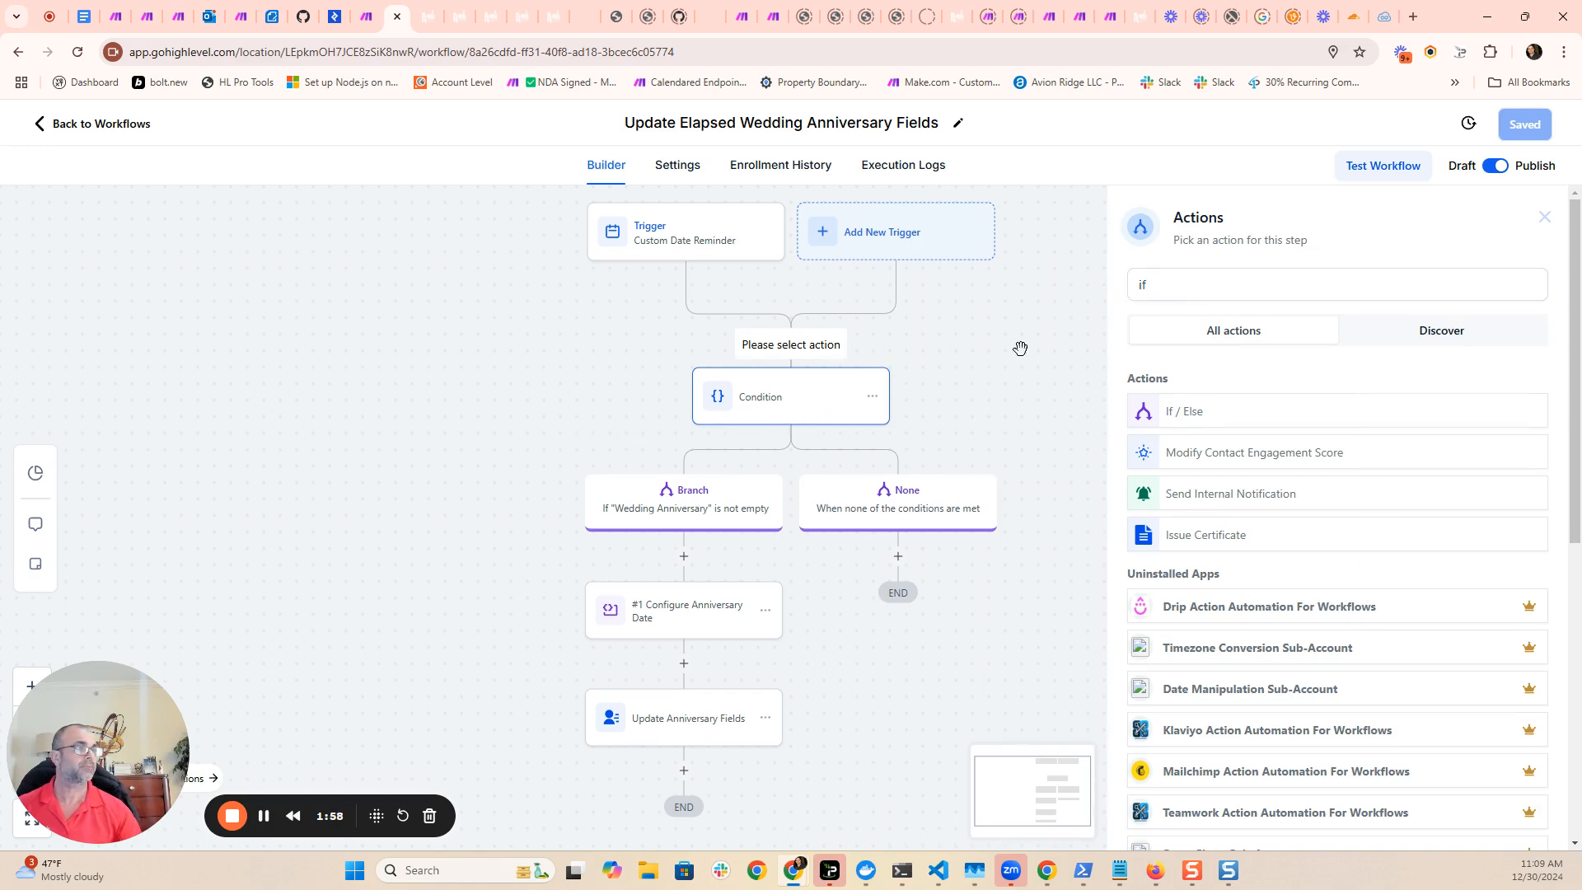
scroll(1244, 466, down, 4)
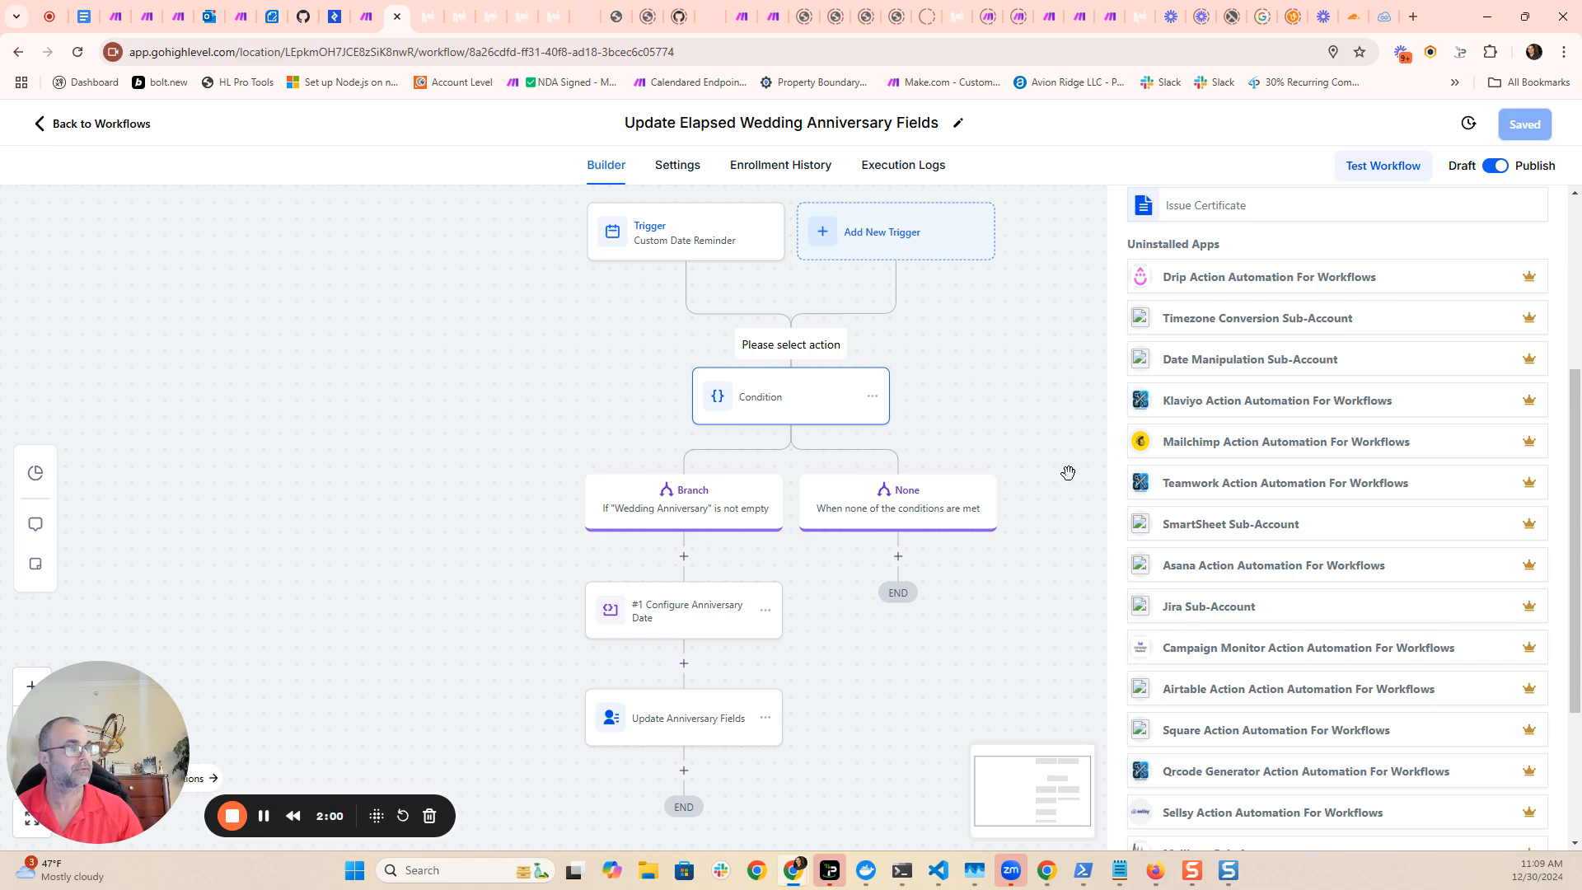
- Review the Condition's branch rule and the contact fields it can use, and save the action with Wedding Anniversary set to Is not empty
click(758, 422)
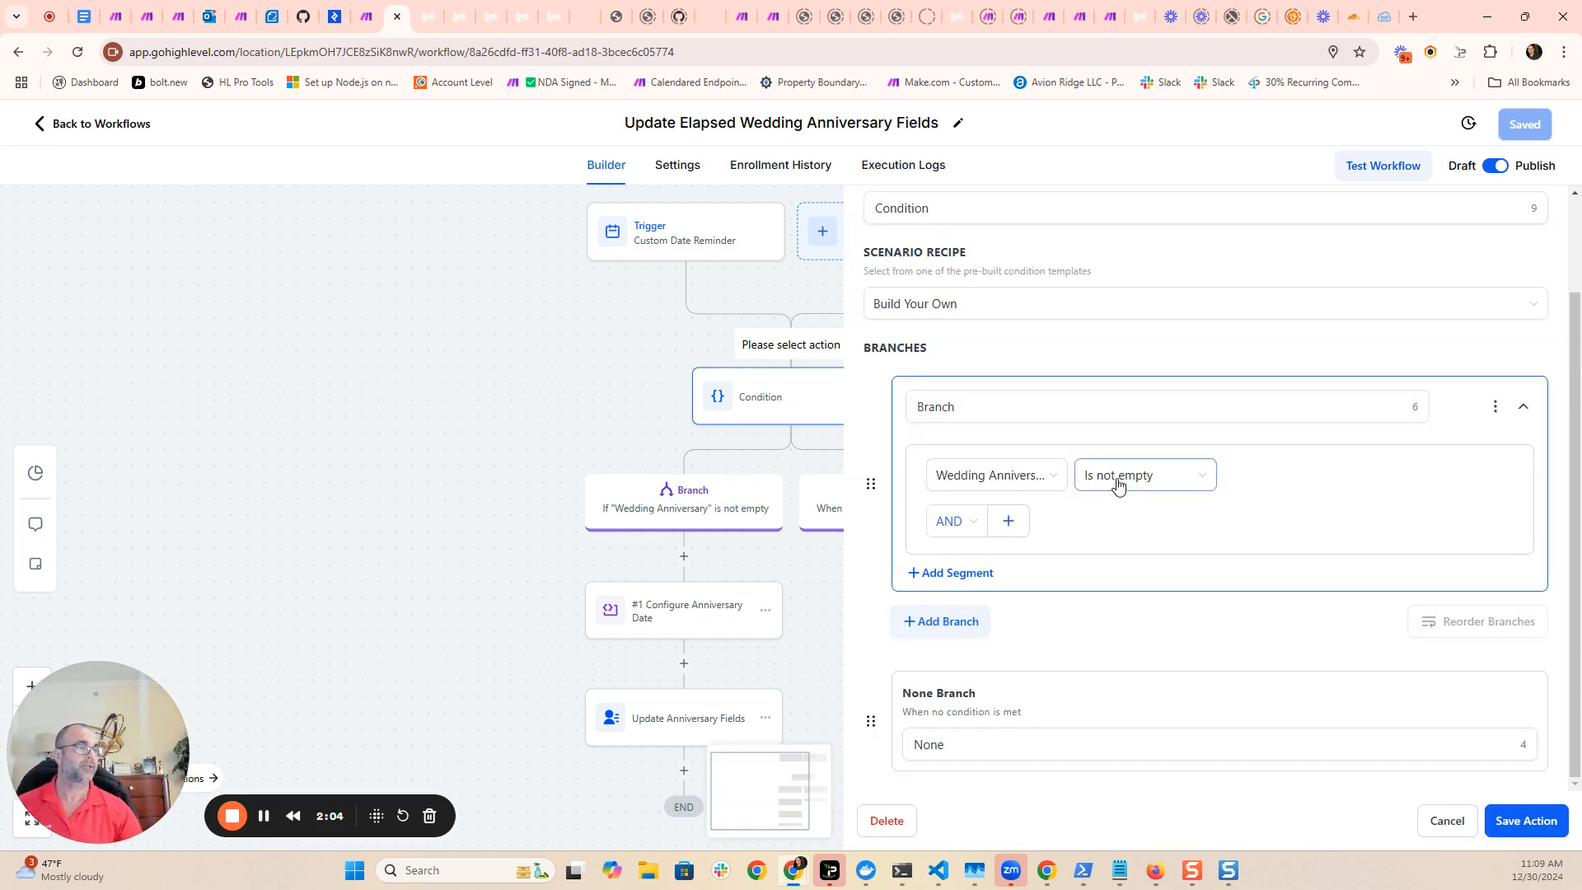
click(1003, 482)
scroll(1026, 593, down, 5)
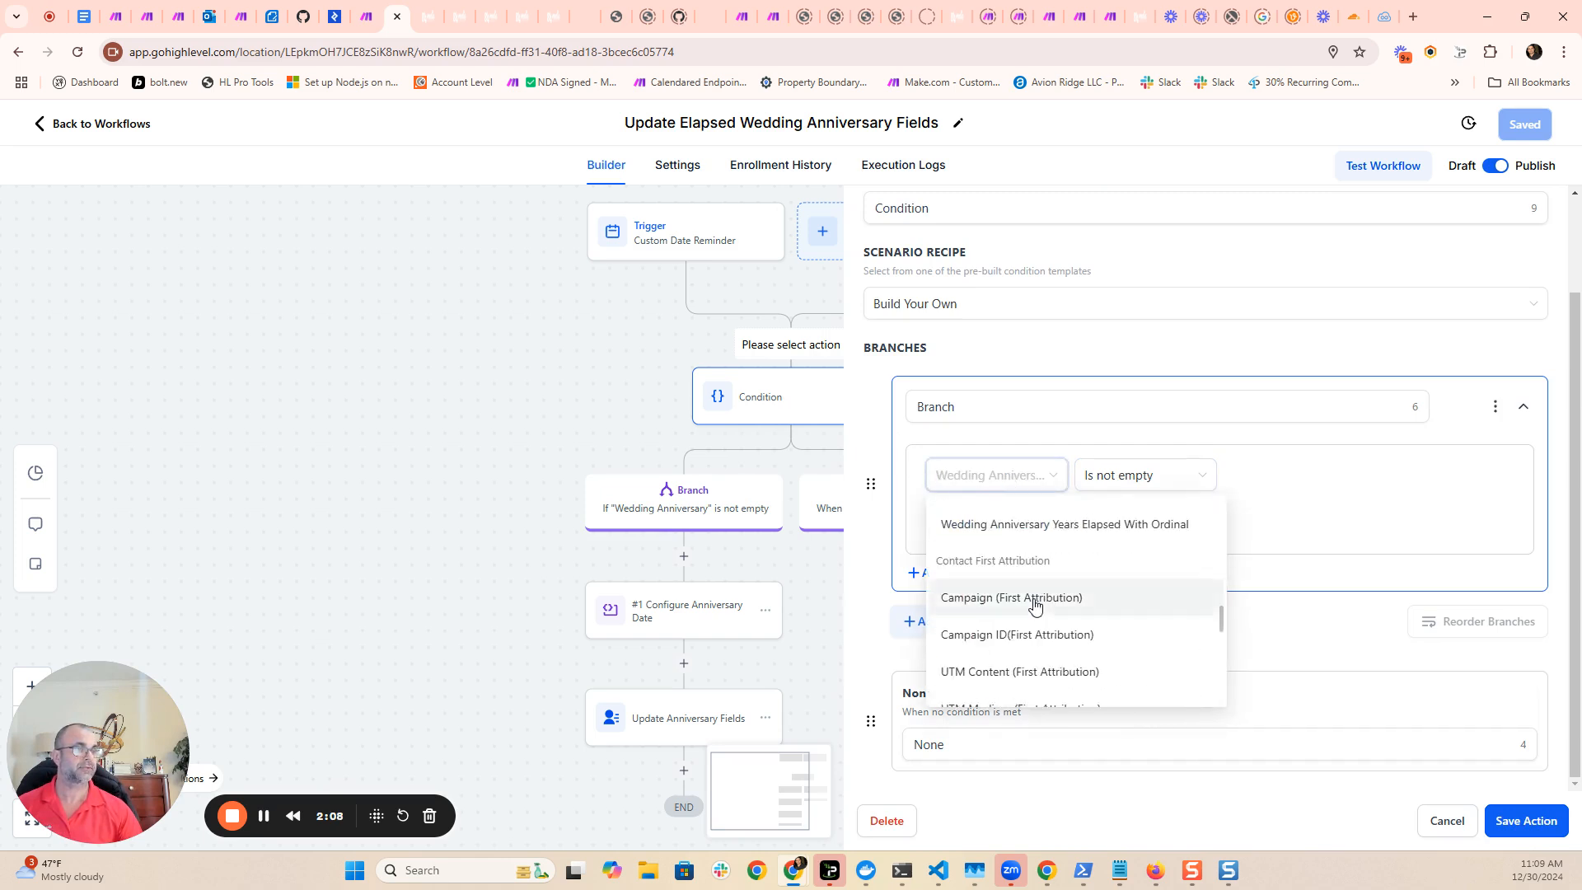
scroll(1031, 601, up, 3)
click(1314, 466)
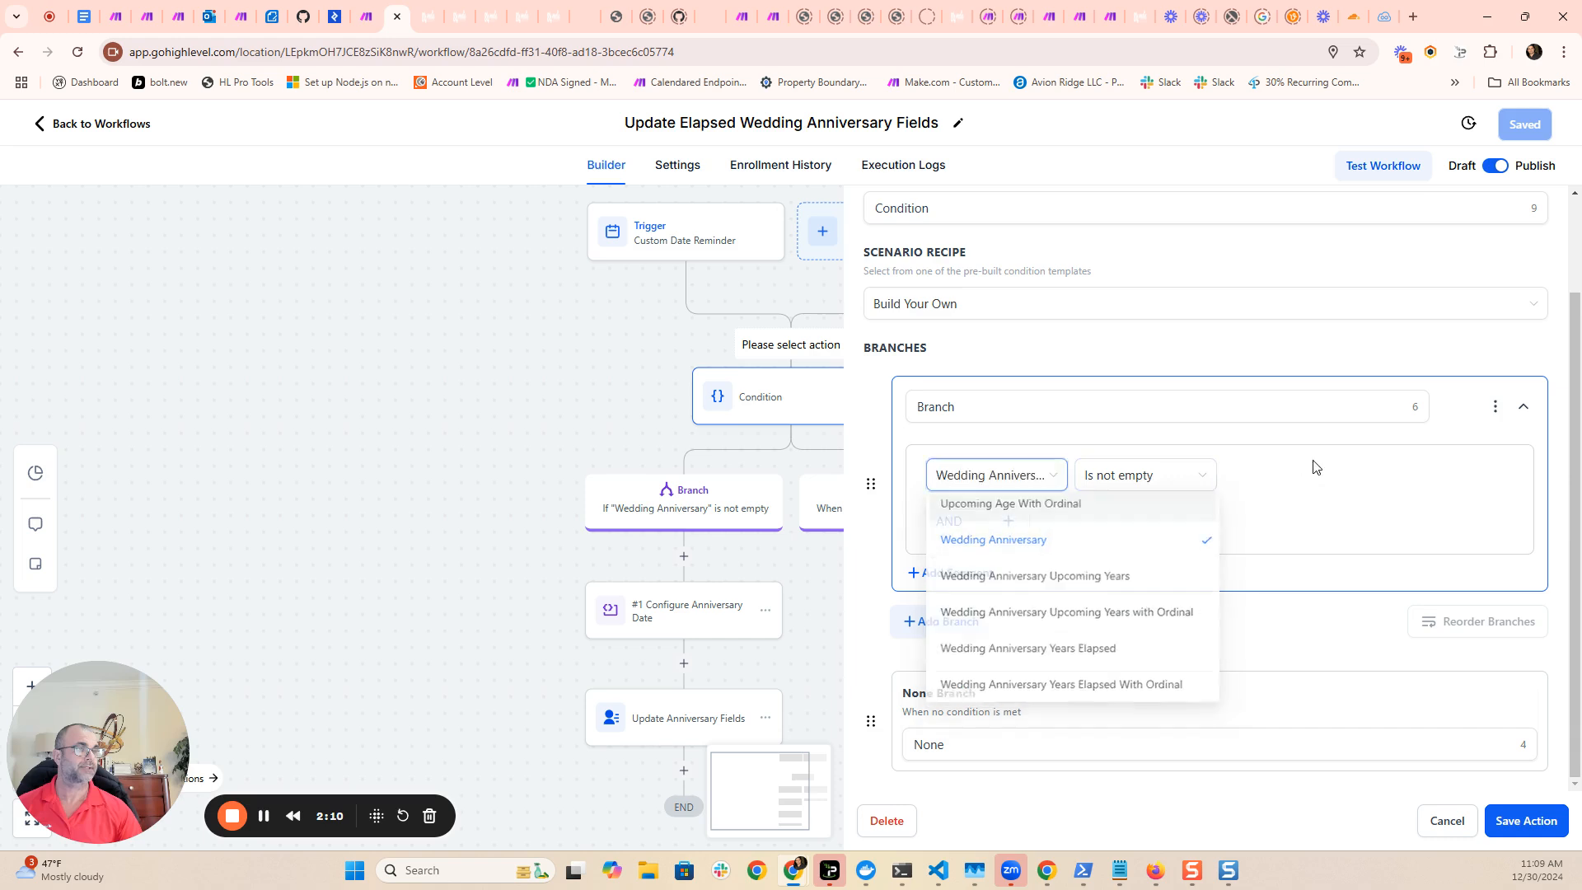
click(1526, 821)
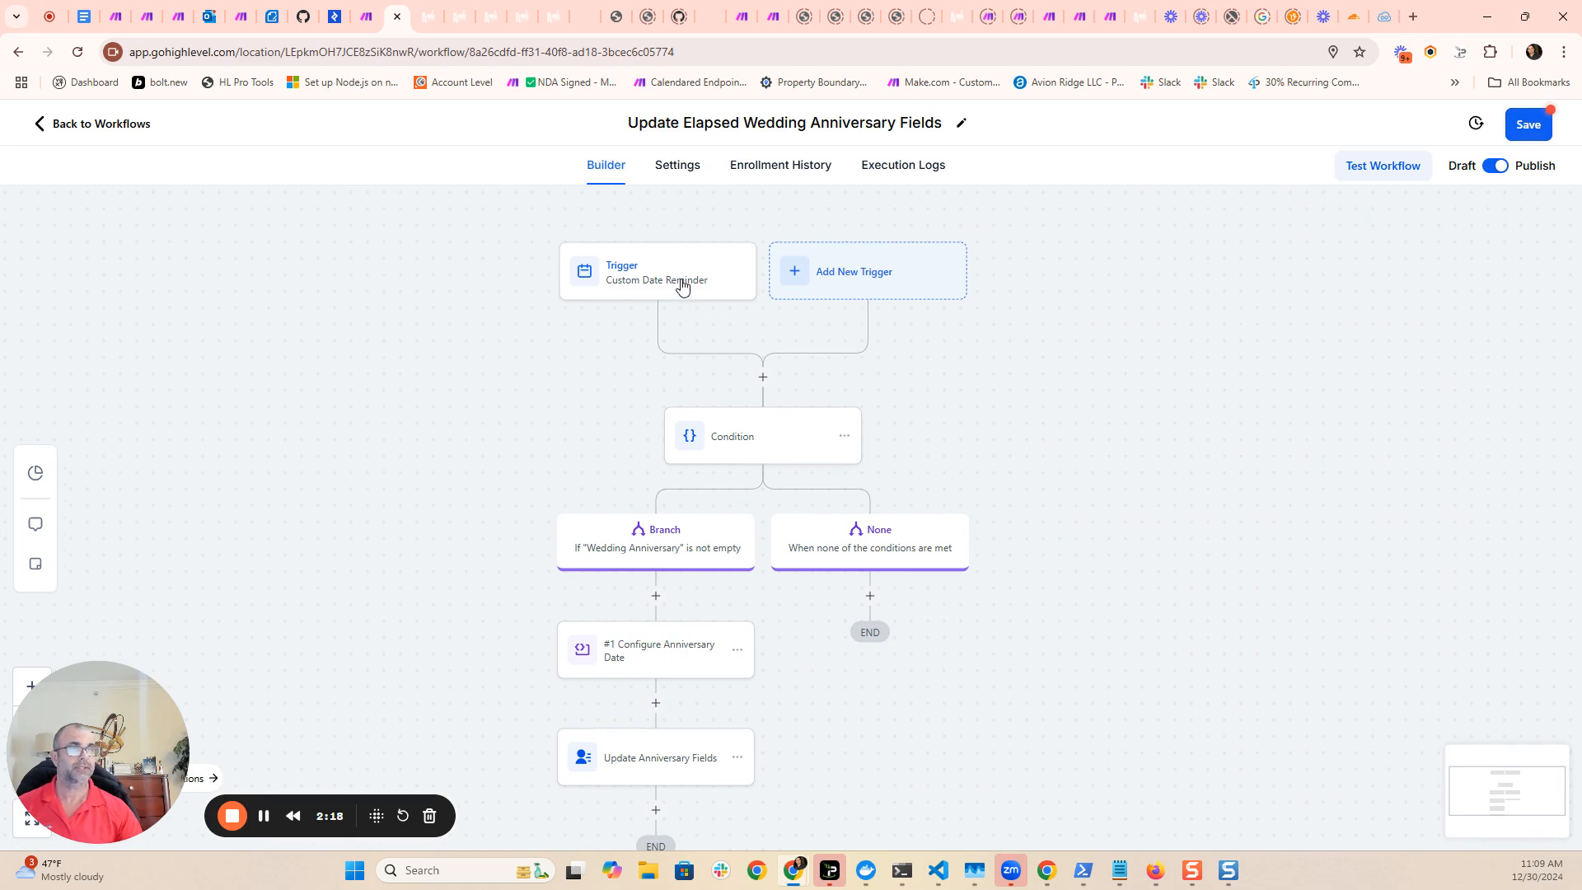
- Reopen the Custom Date Reminder trigger to check its settings and save it again
click(653, 284)
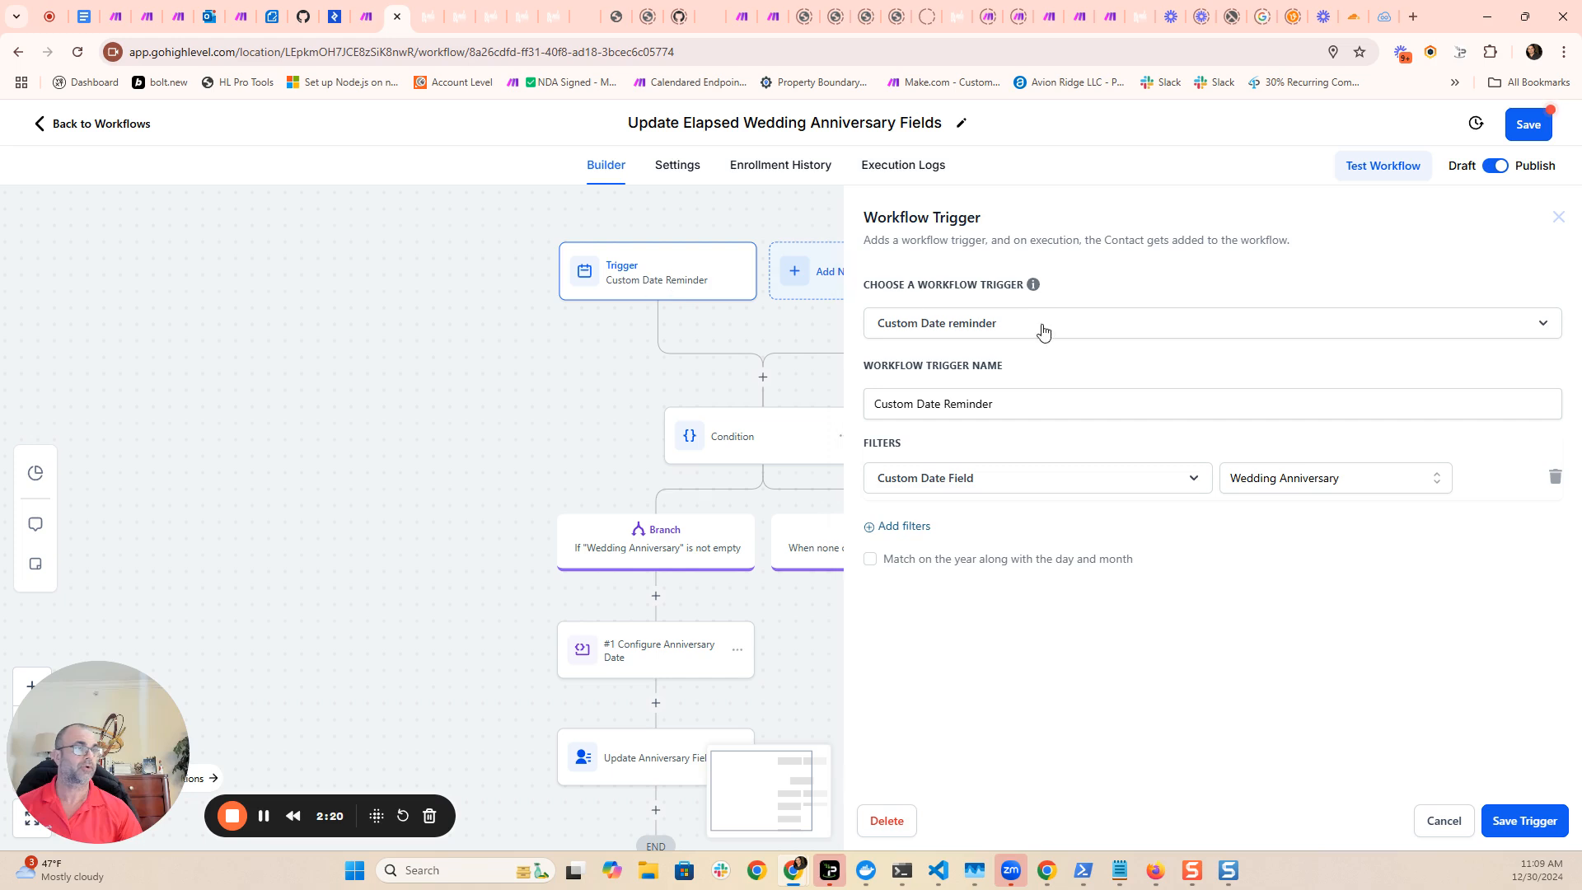
mouse_move(1035, 295)
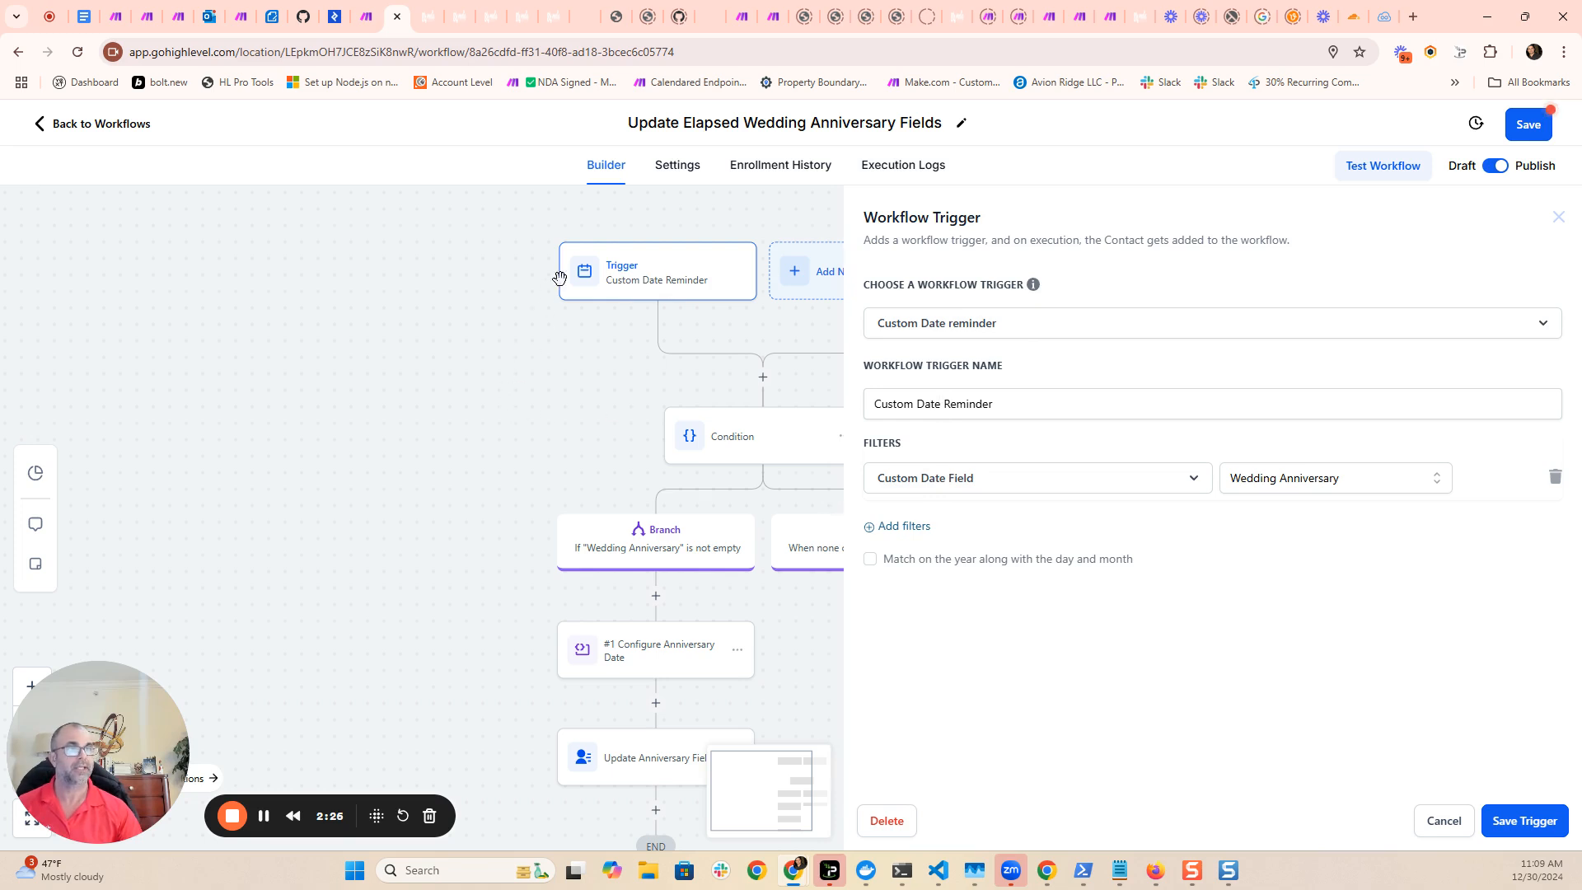
click(1534, 822)
- Open the "Wedding Anniversary" is not empty branch to check its settings and save the Condition action
drag(1011, 727, 863, 659)
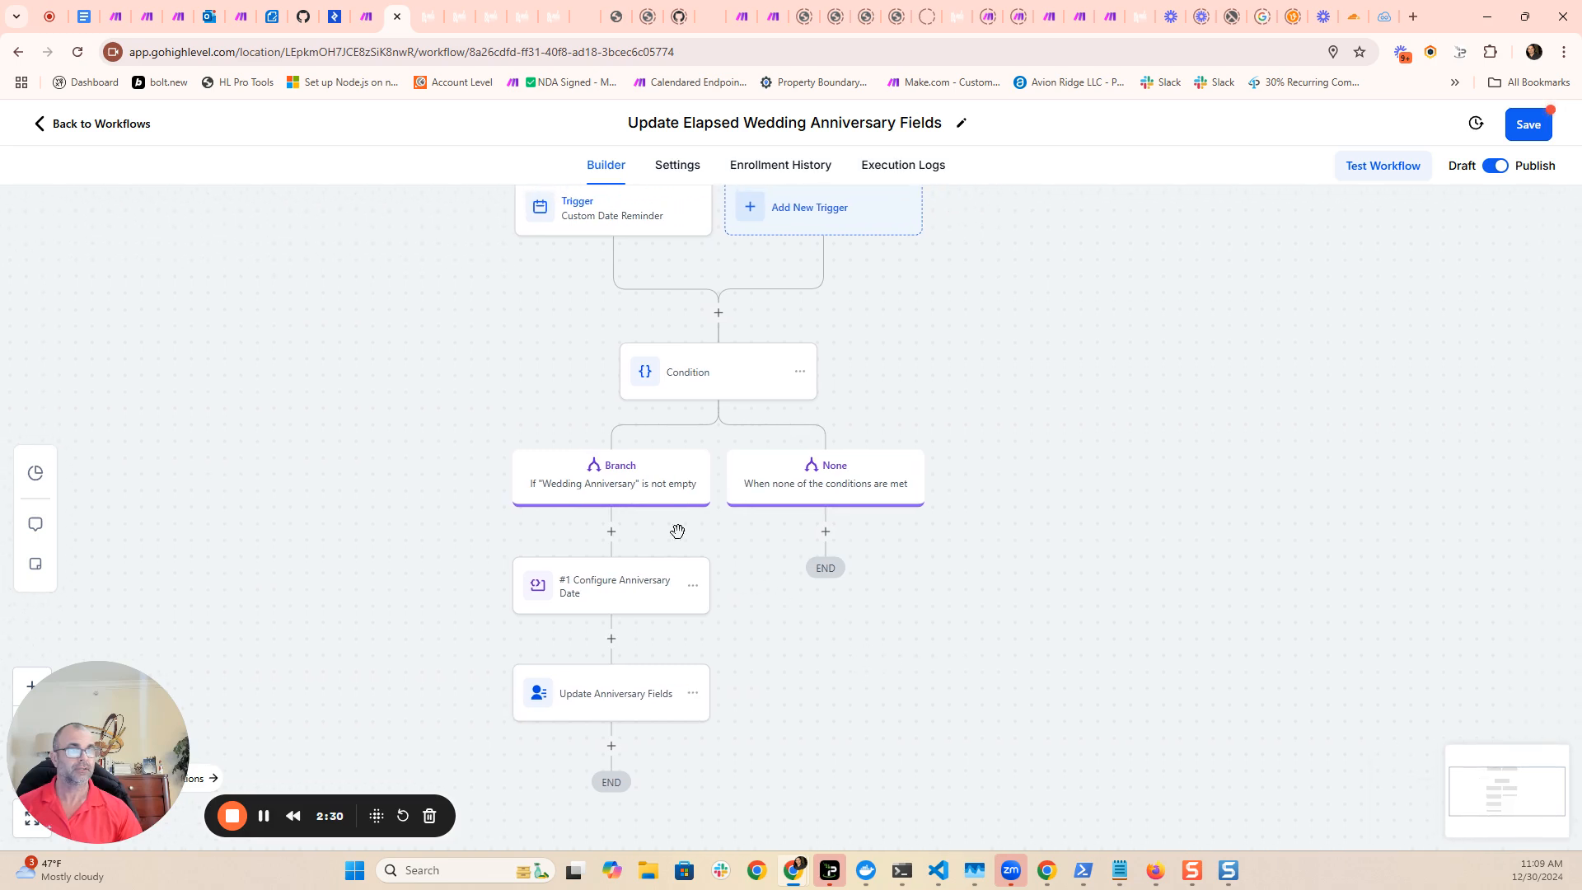
click(606, 490)
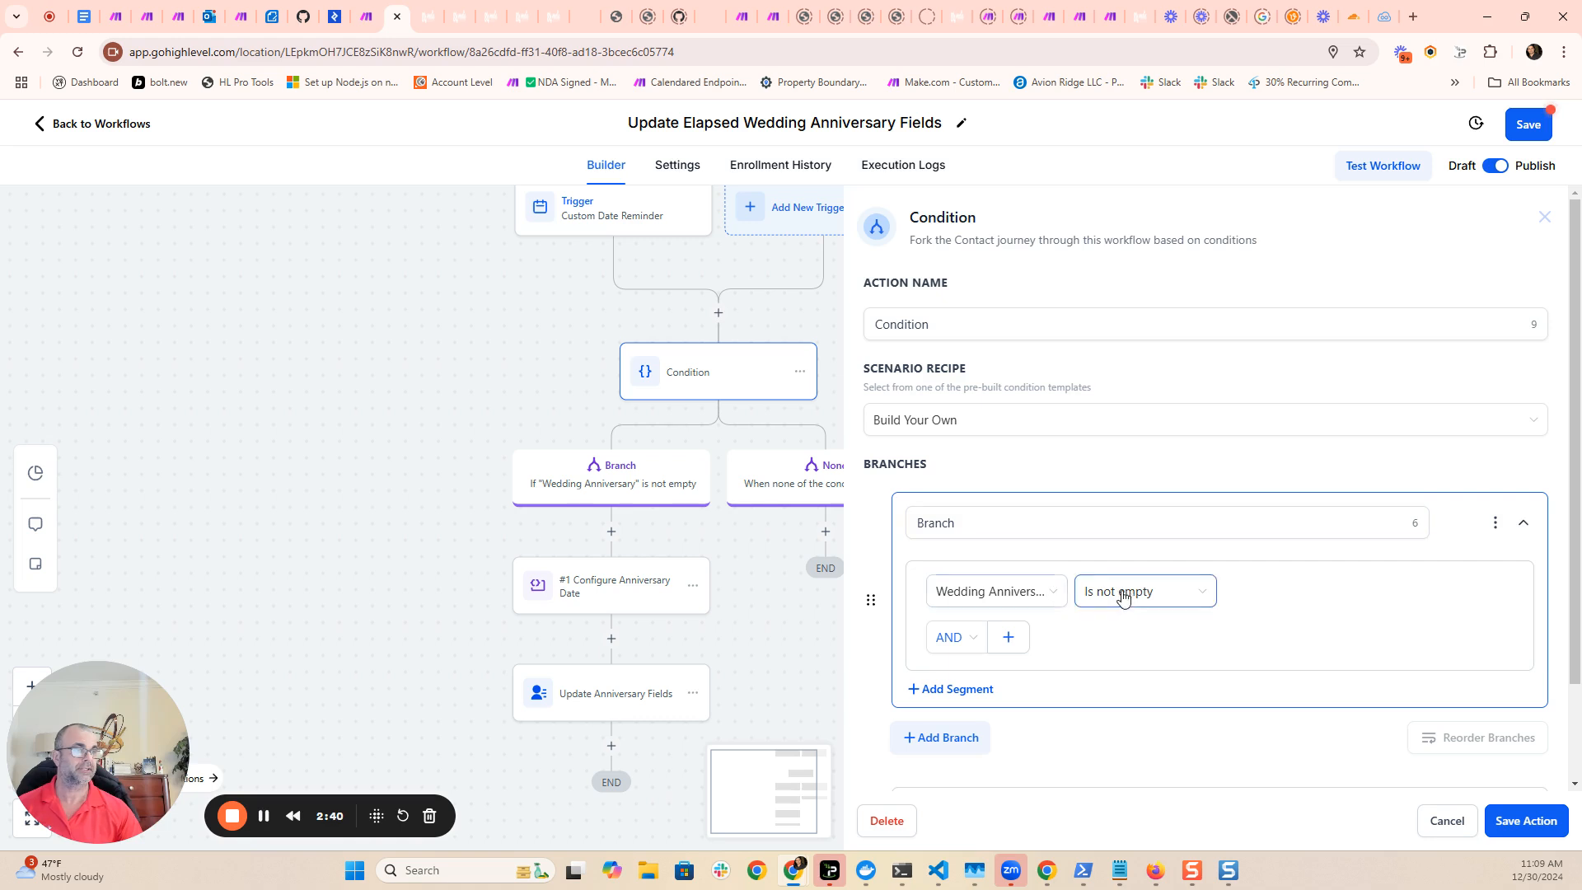
click(1526, 822)
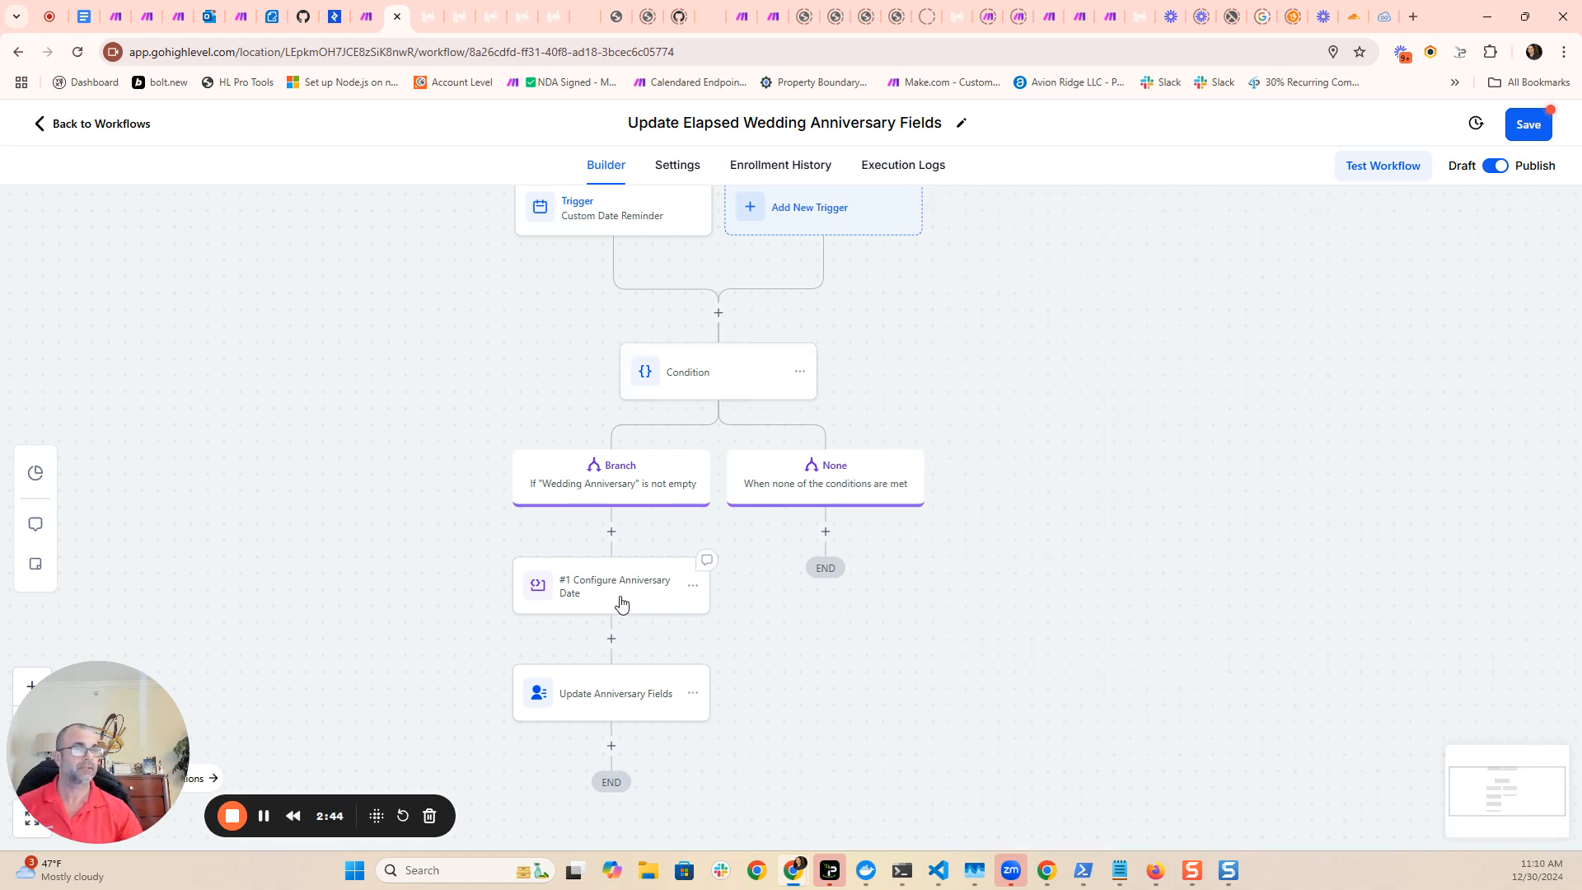
- Open the Configure Anniversary Date custom code action and examine its JavaScript code and the date property name
click(621, 602)
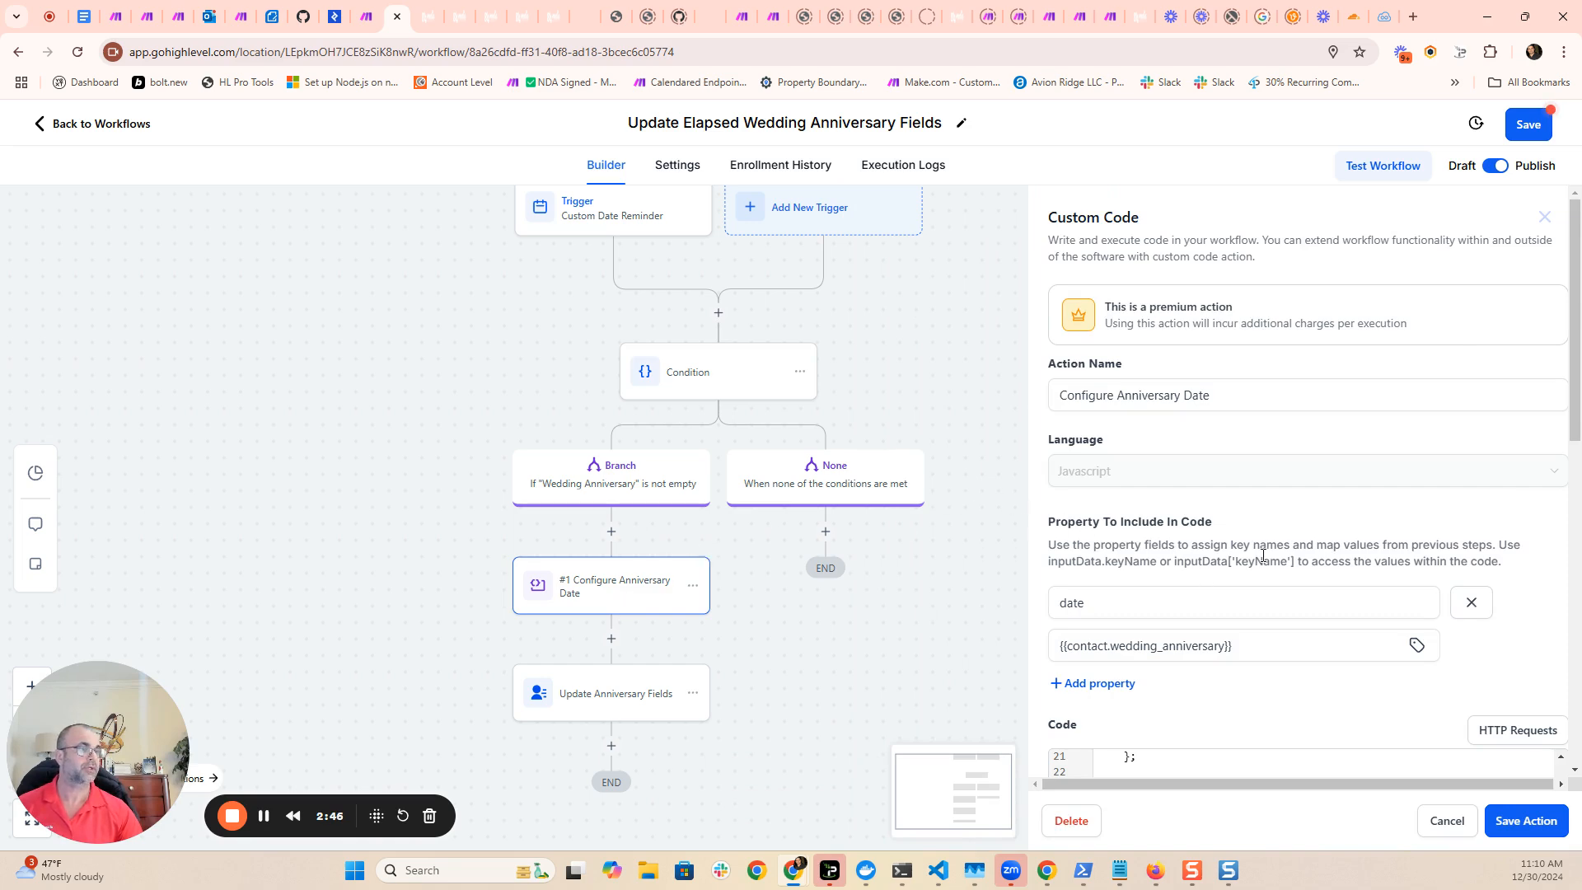
scroll(1262, 554, down, 8)
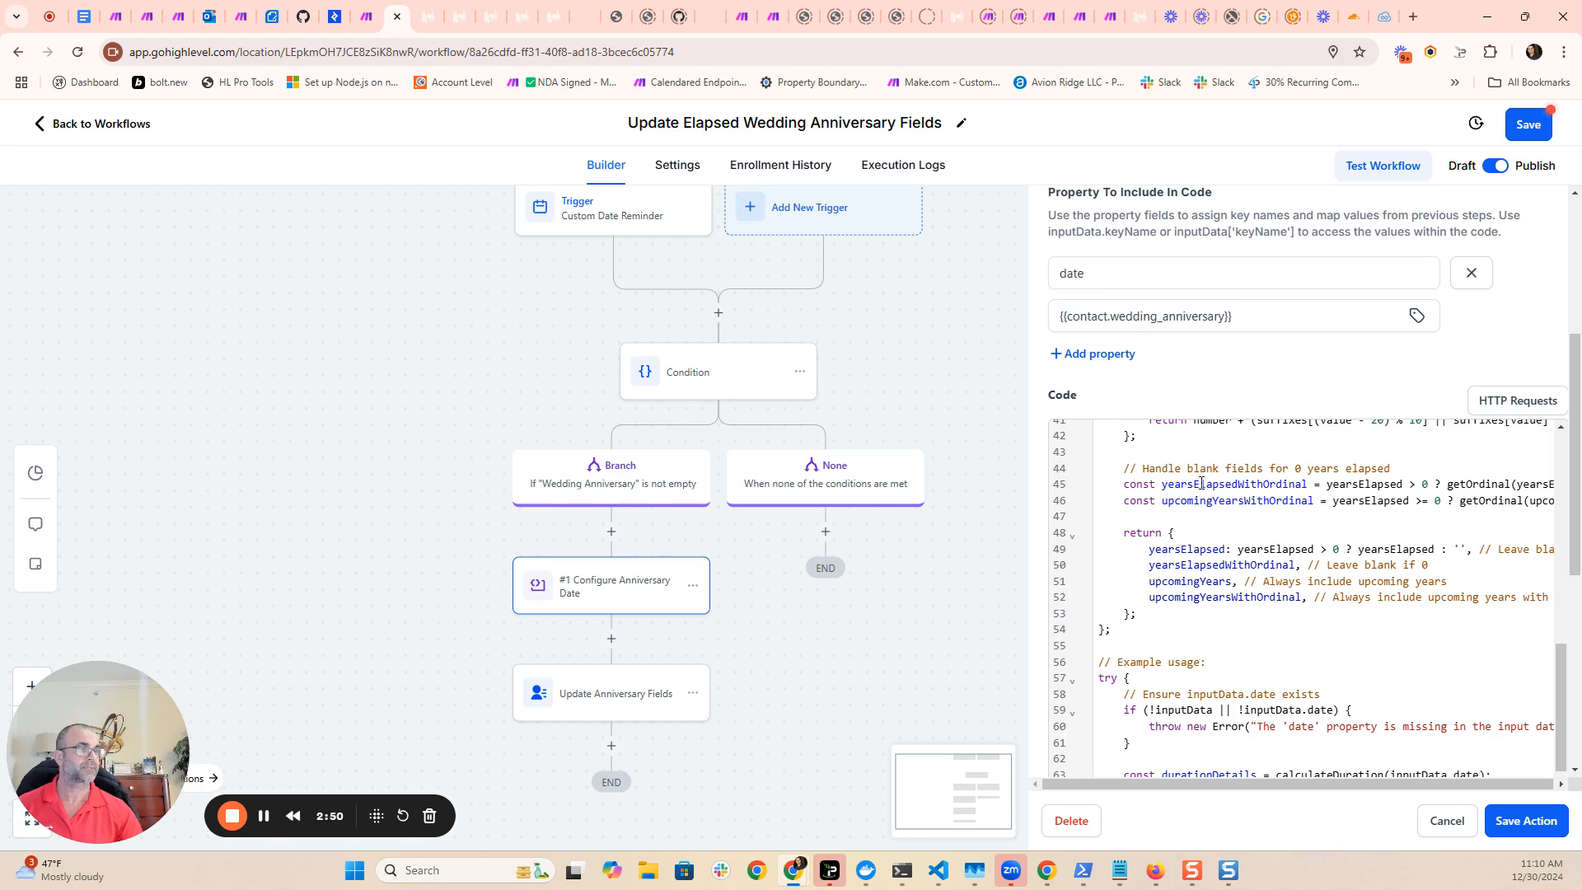
scroll(1383, 379, up, 3)
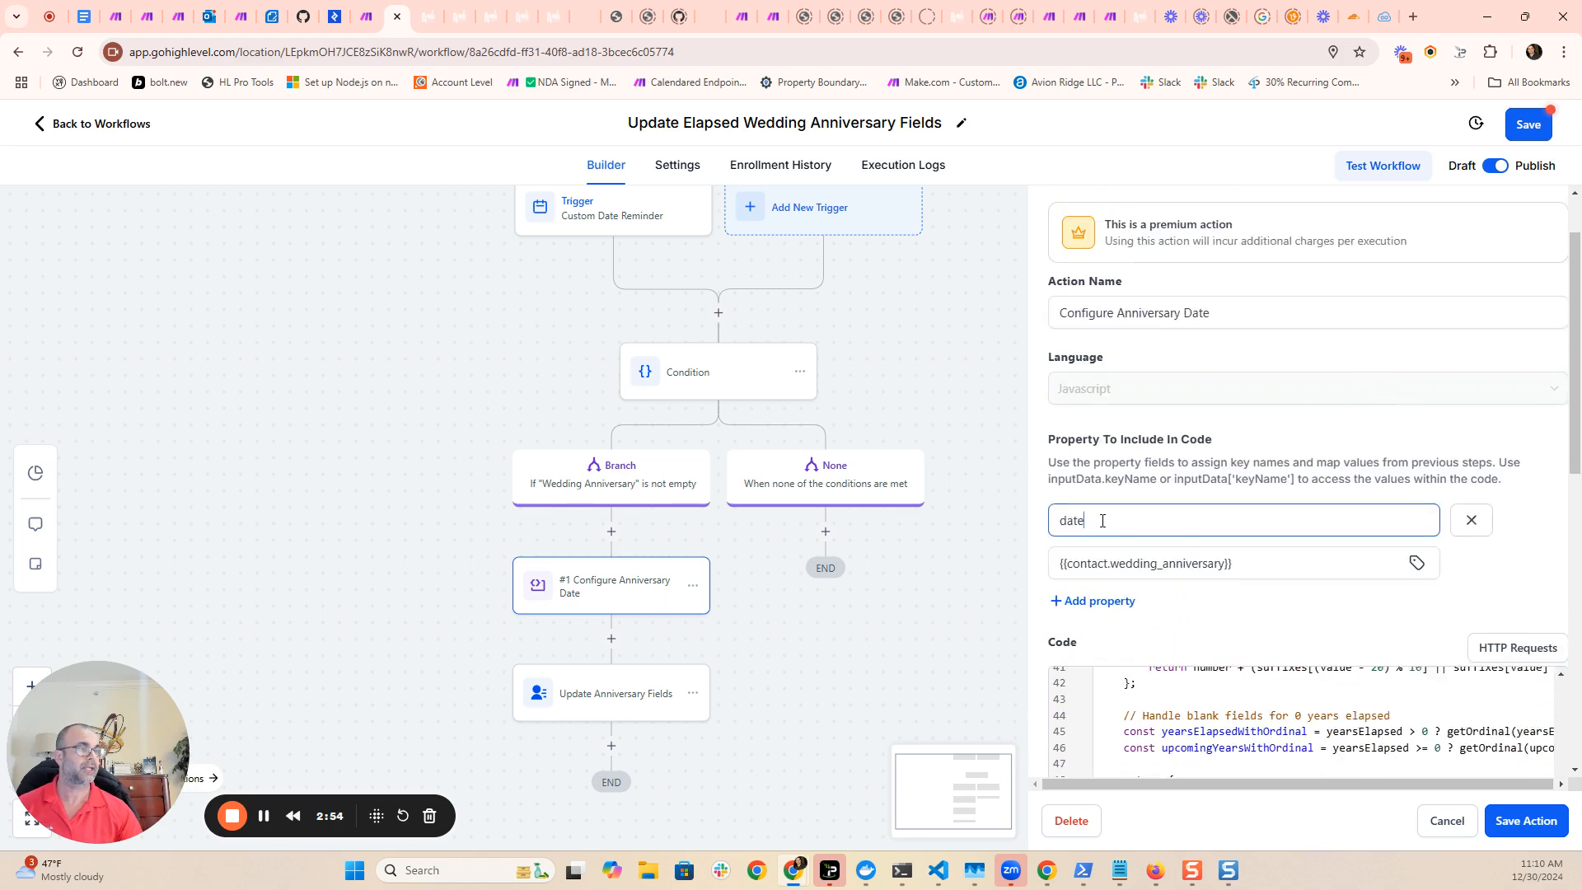
drag(1102, 520, 1051, 527)
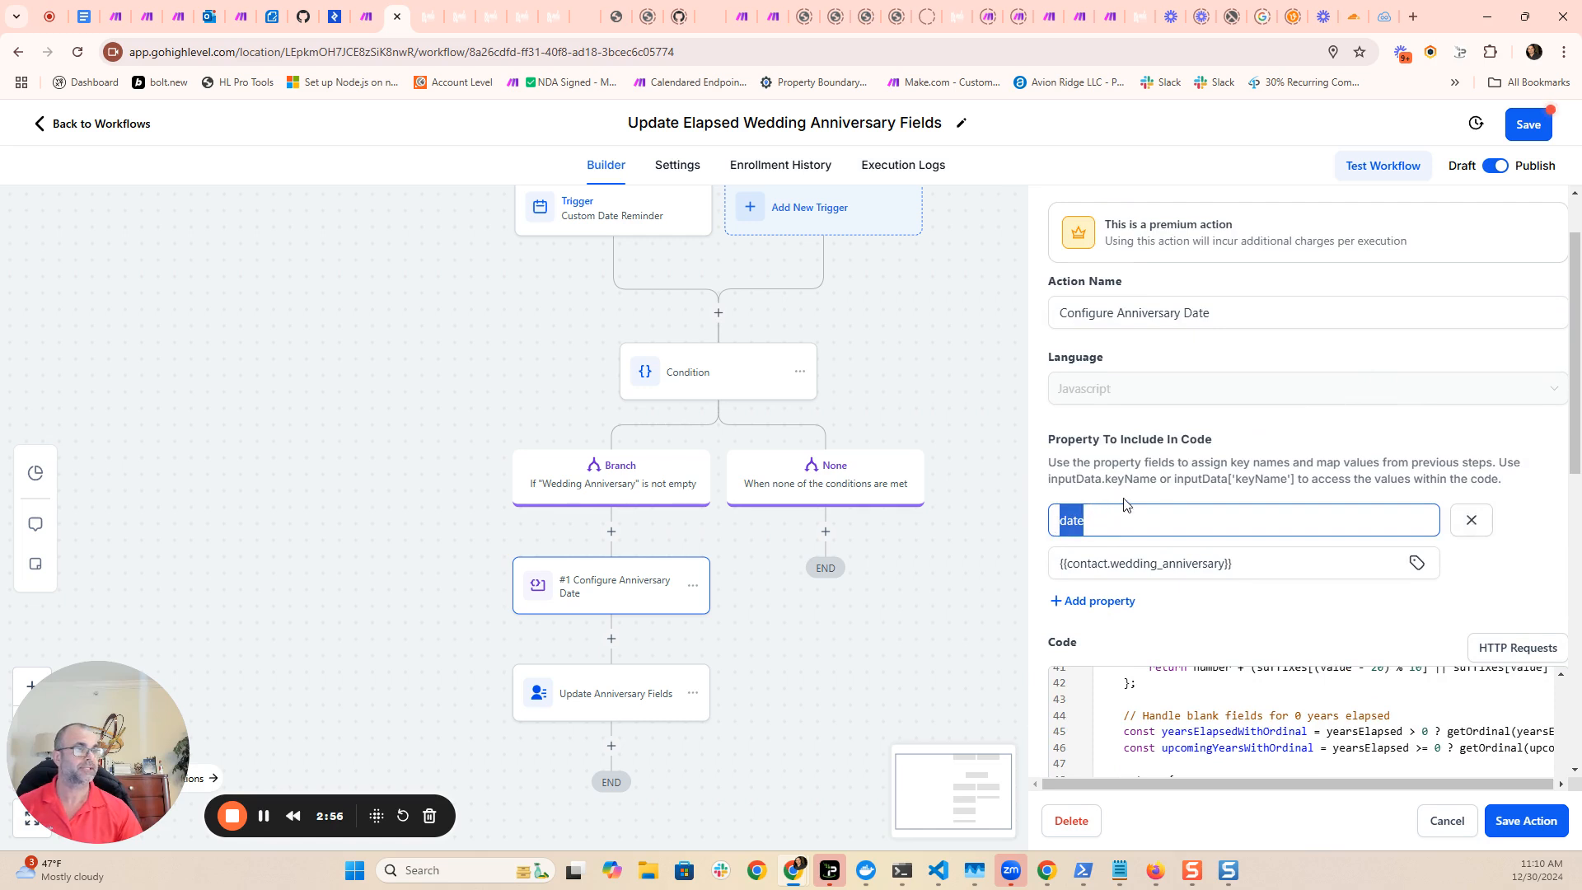
click(1512, 581)
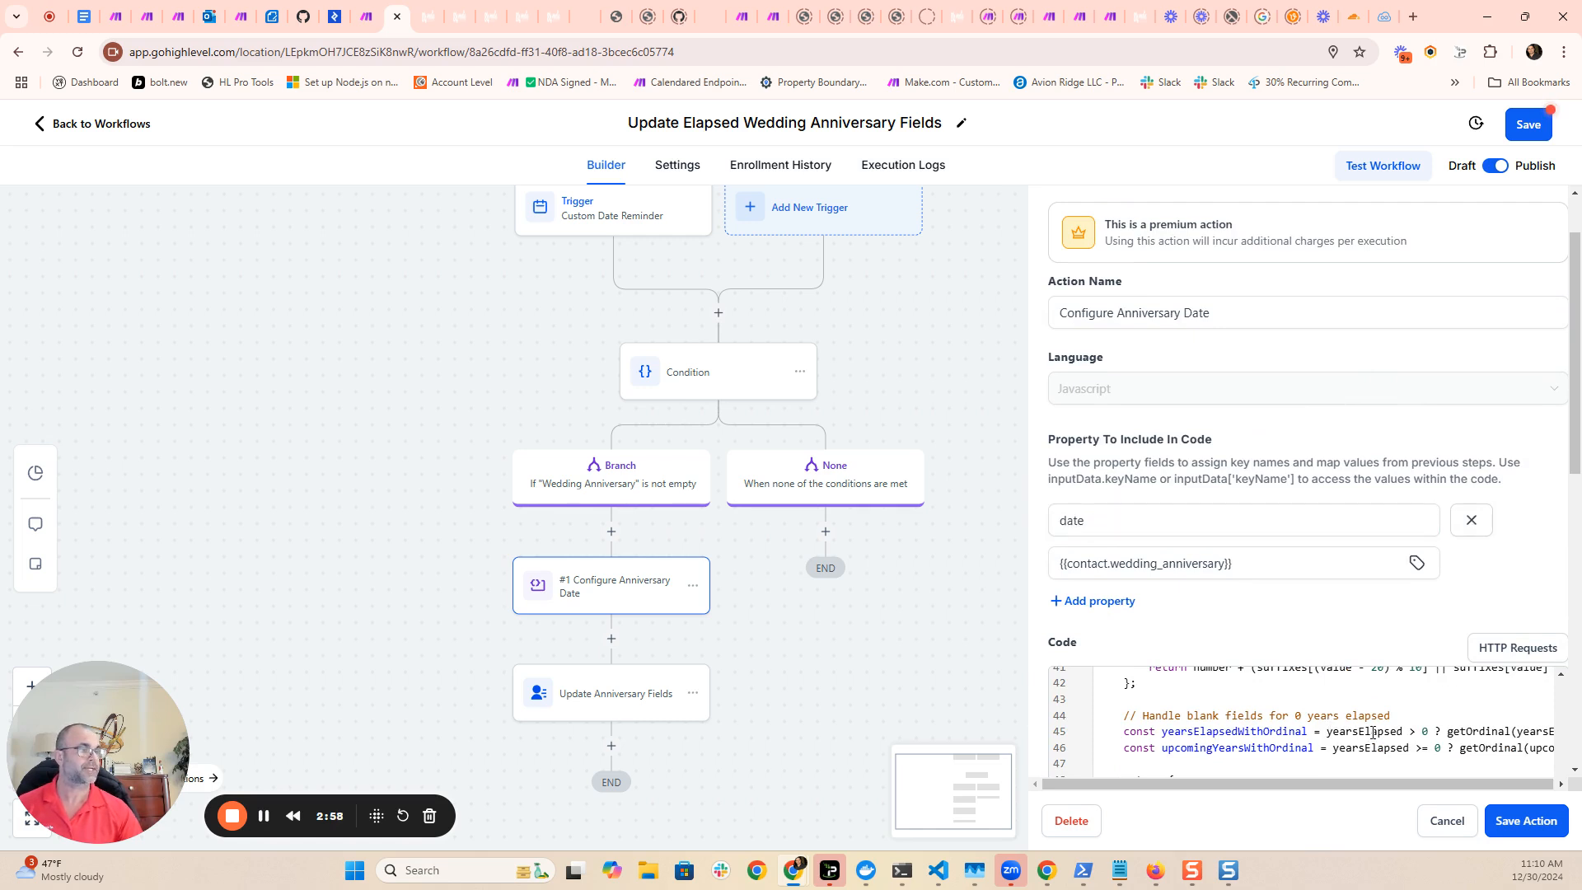
double_click(1060, 516)
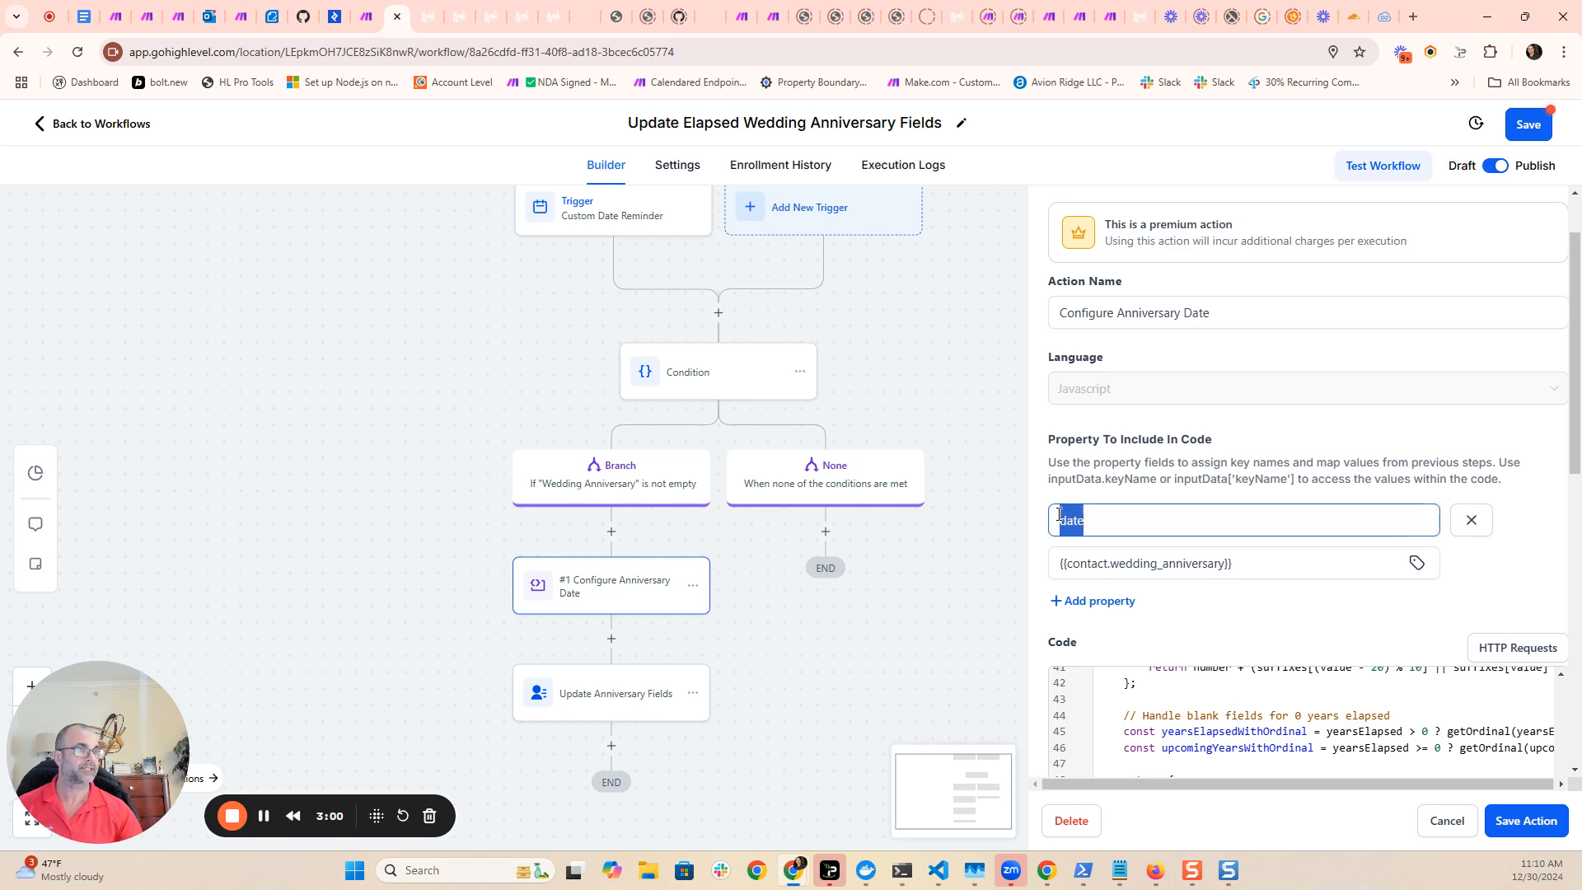
click(1336, 604)
- Copy the date property's mapped value in Configure Anniversary Date and replace it with the test date March 15th 2000
drag(1238, 565, 1047, 579)
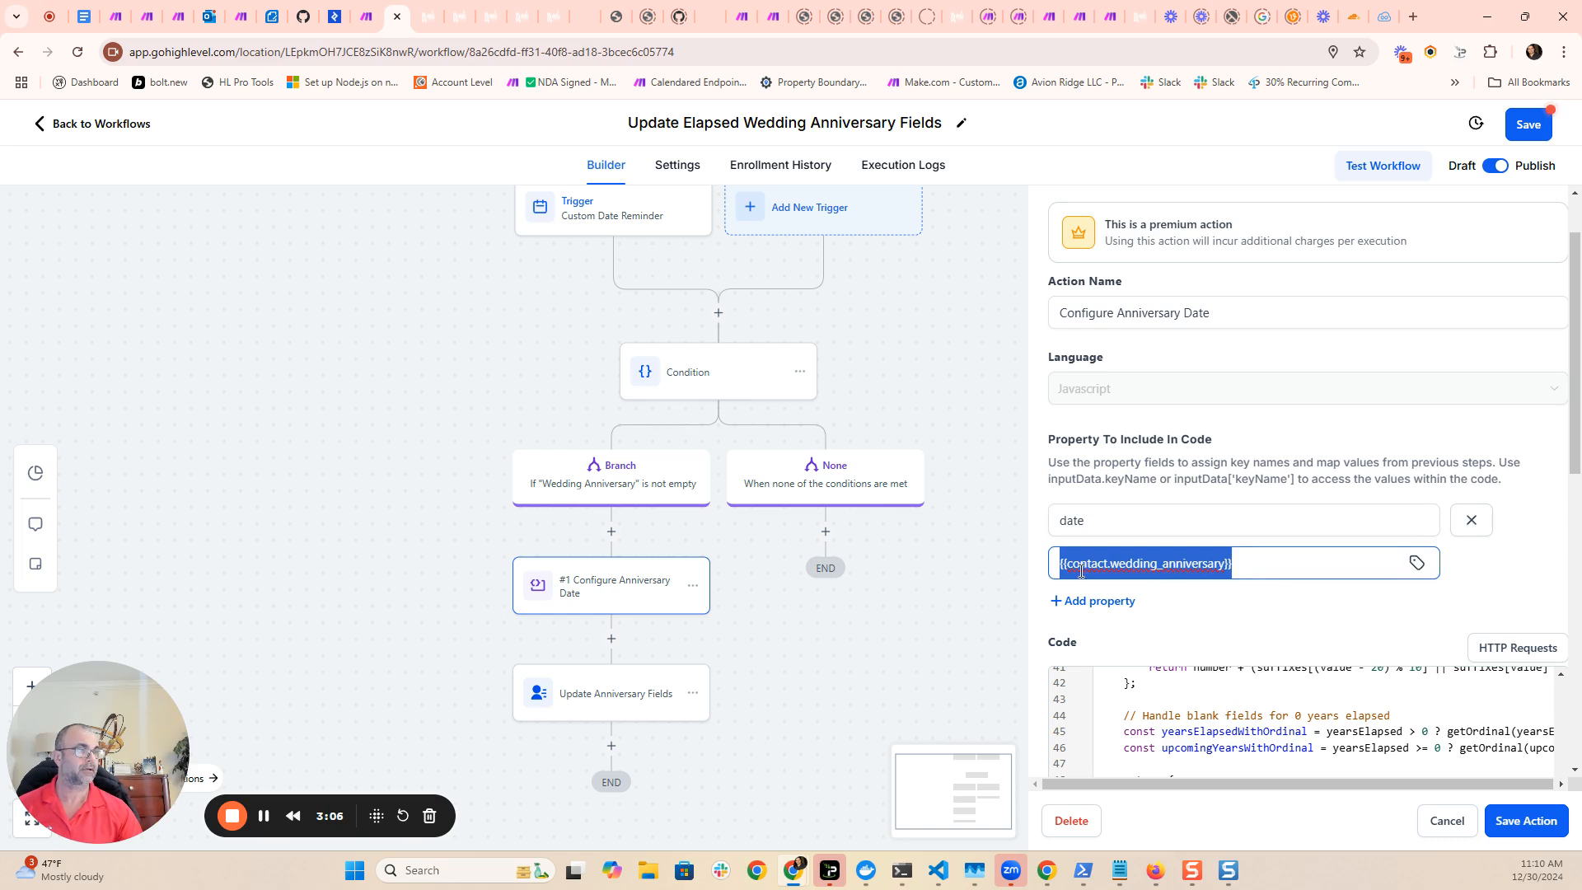
right_click(1196, 550)
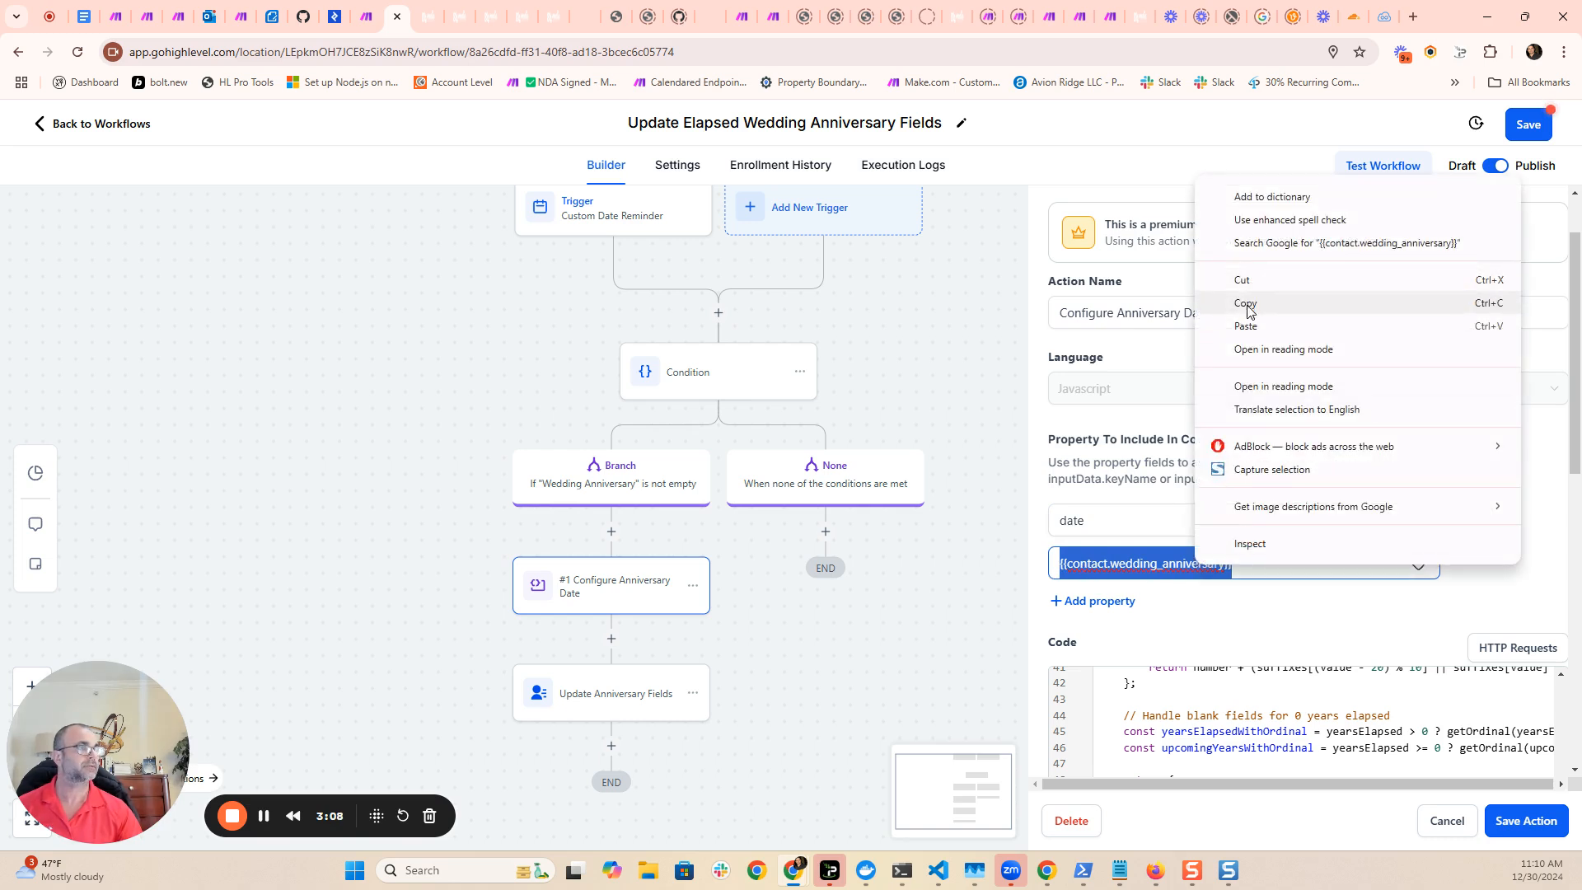
click(1245, 309)
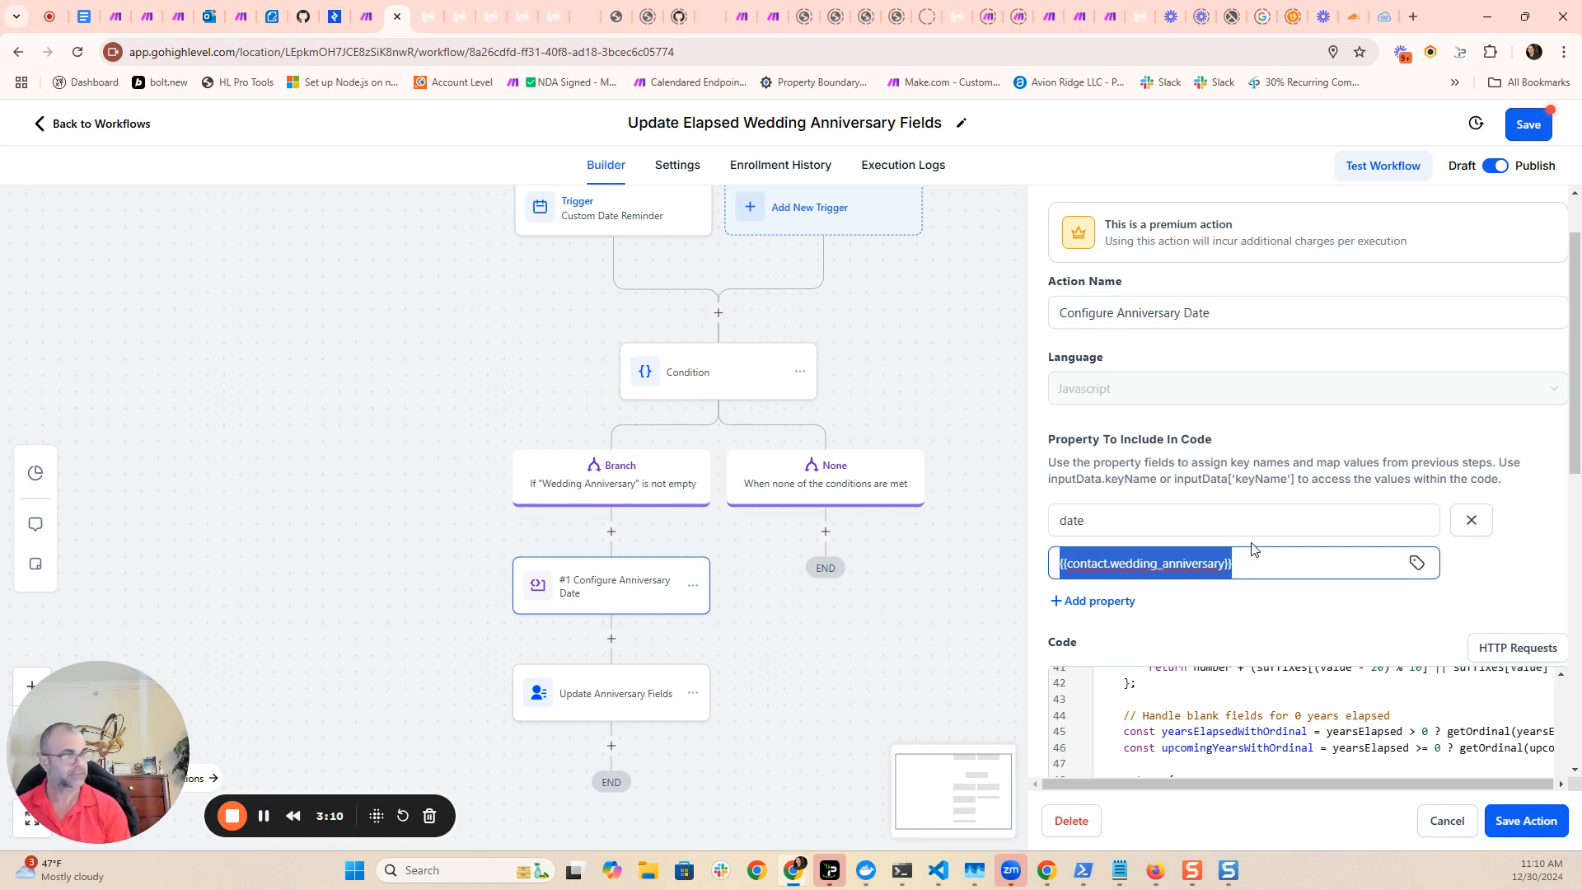
text(mar)
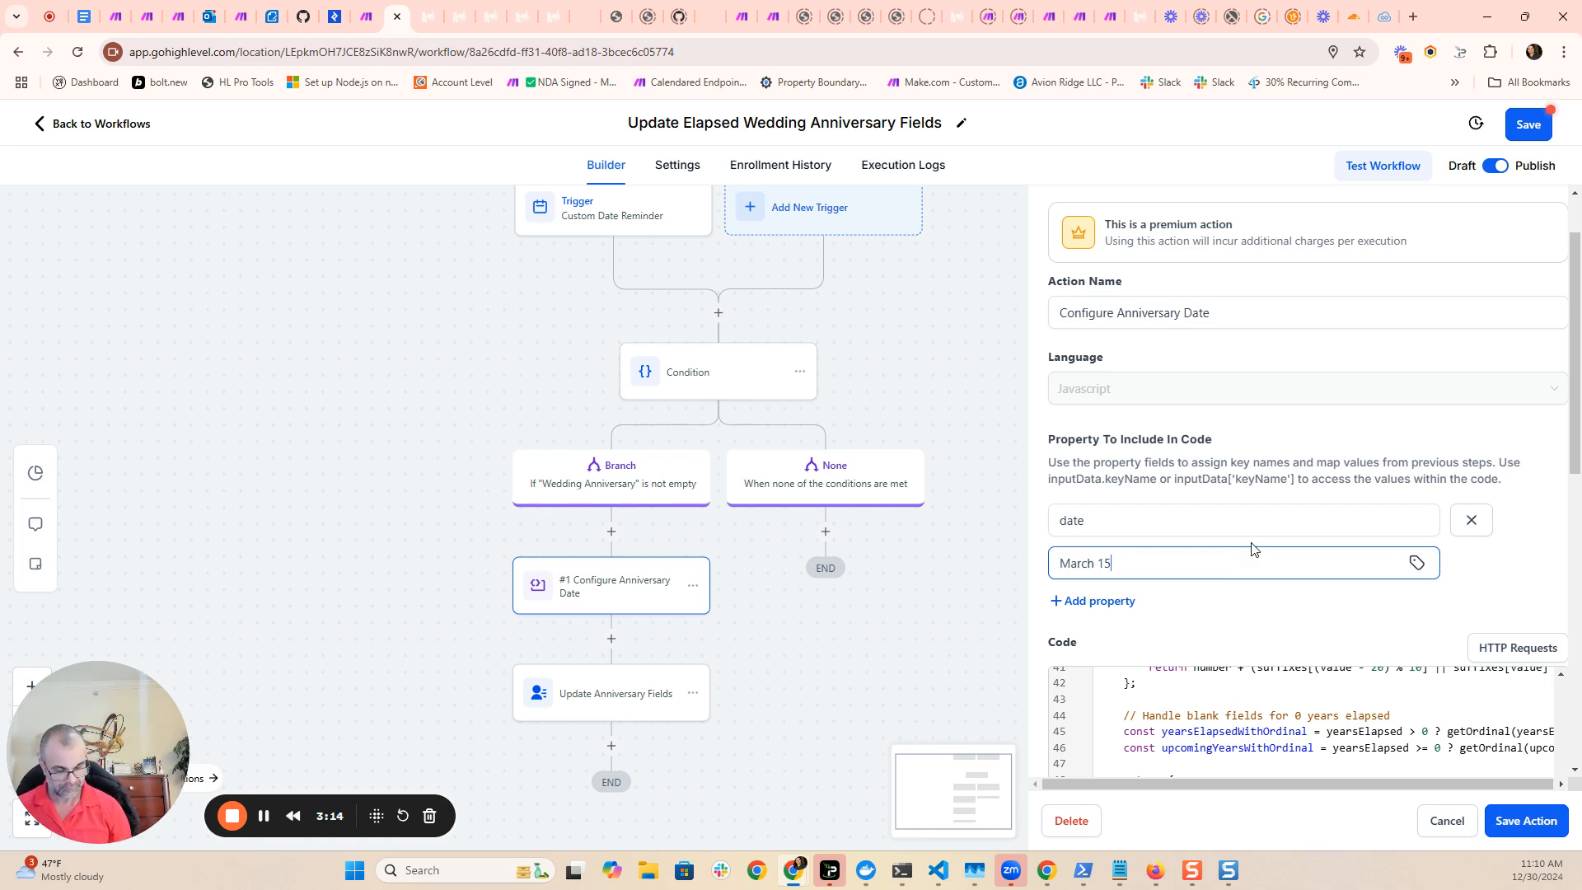
text(ch 15th 2000)
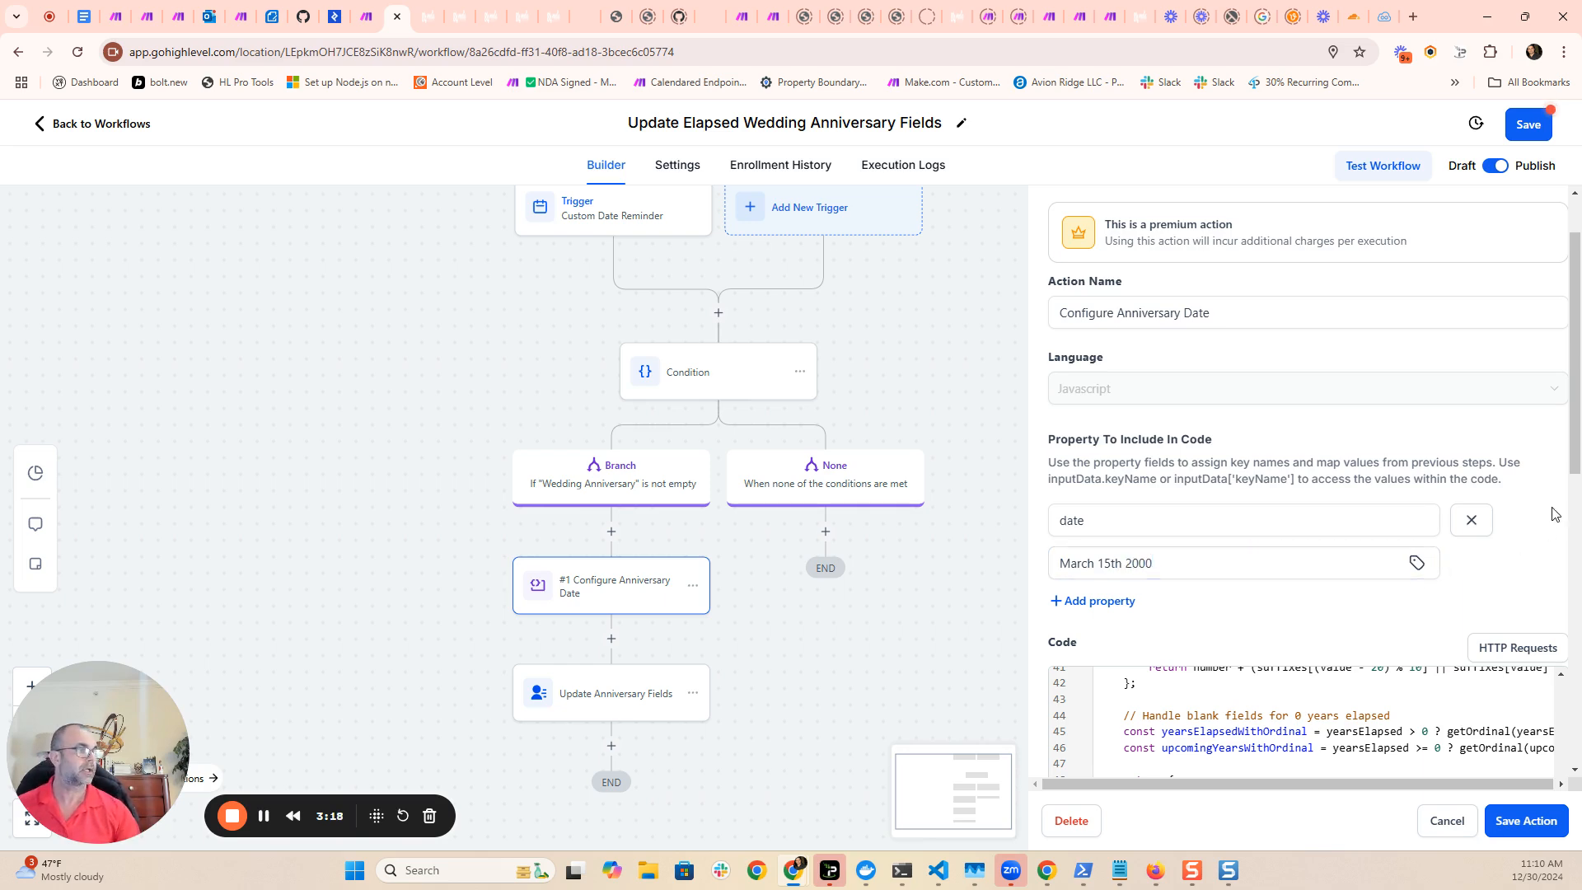
- Run the custom code test again with the test date and view its output
drag(1575, 442, 1564, 686)
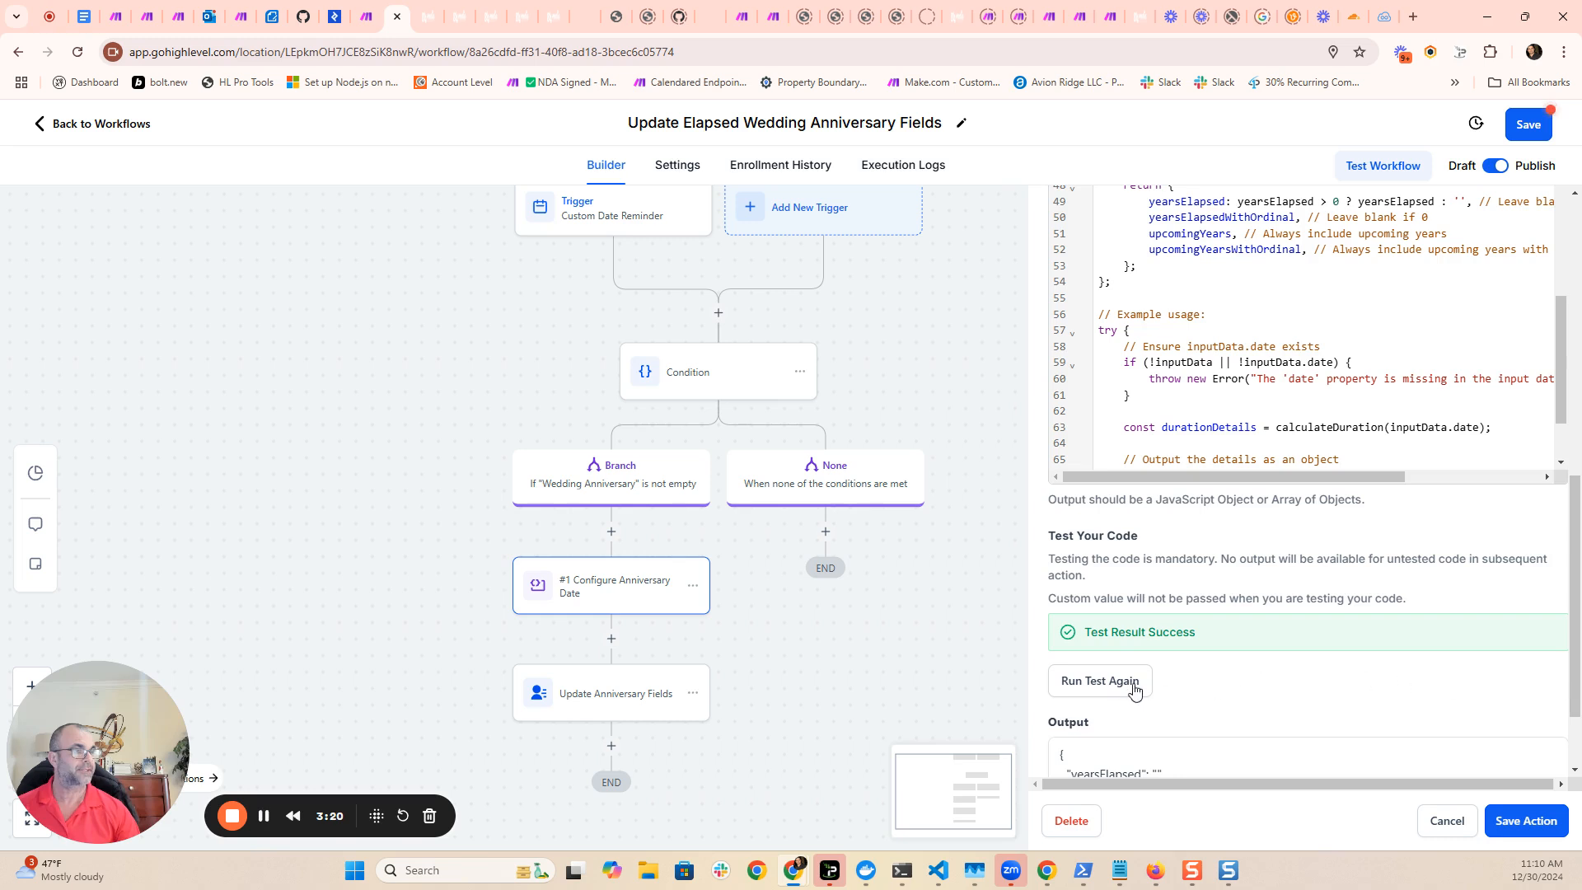
scroll(1211, 638, down, 2)
click(1111, 574)
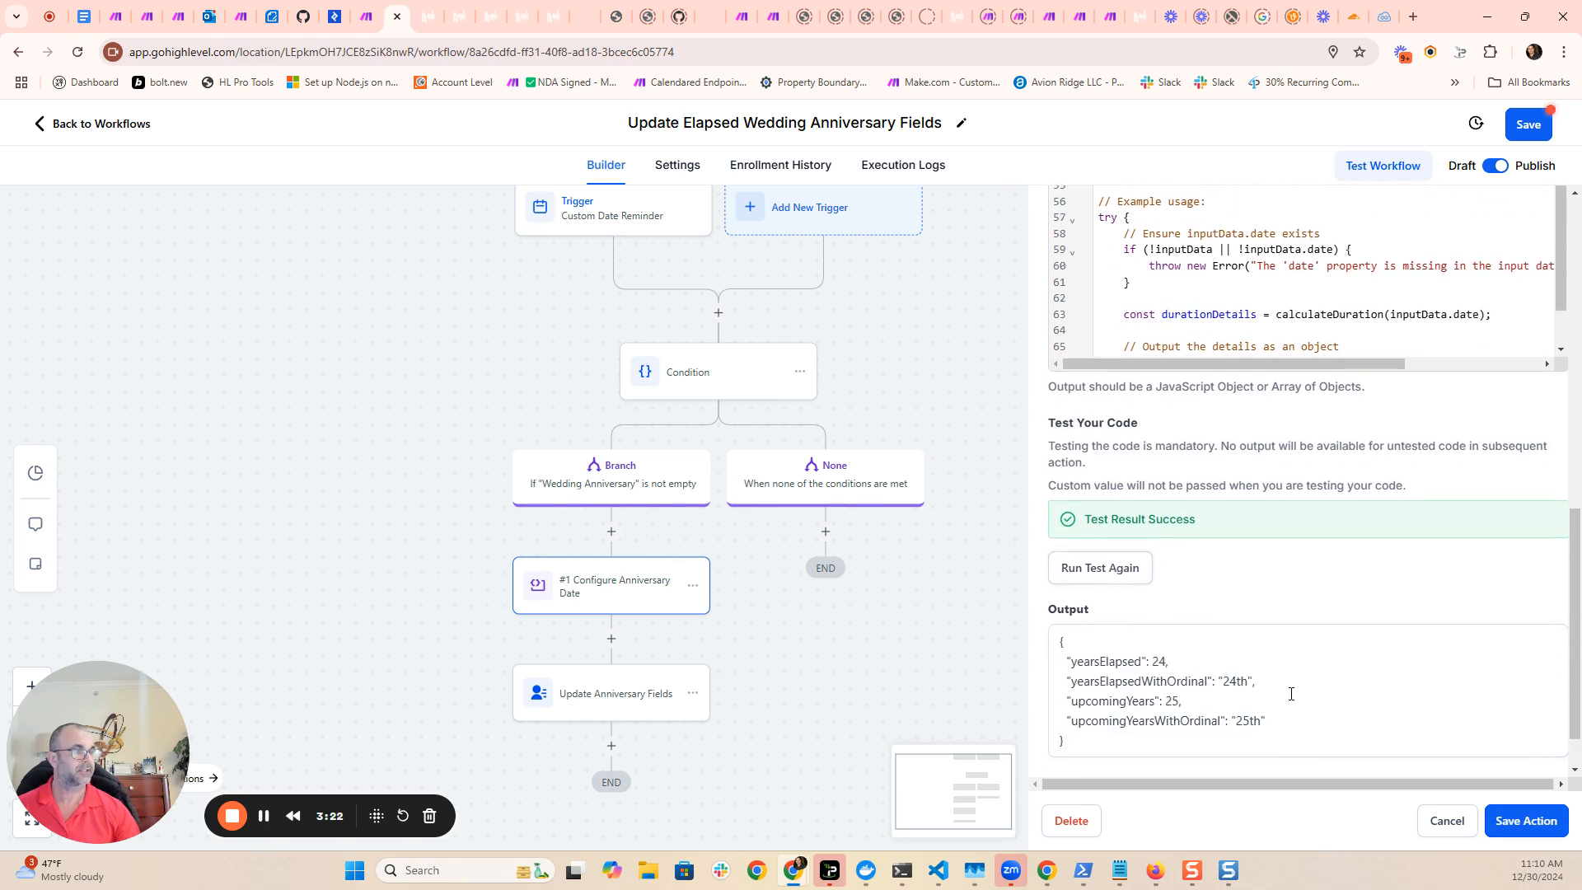
scroll(1252, 693, down, 2)
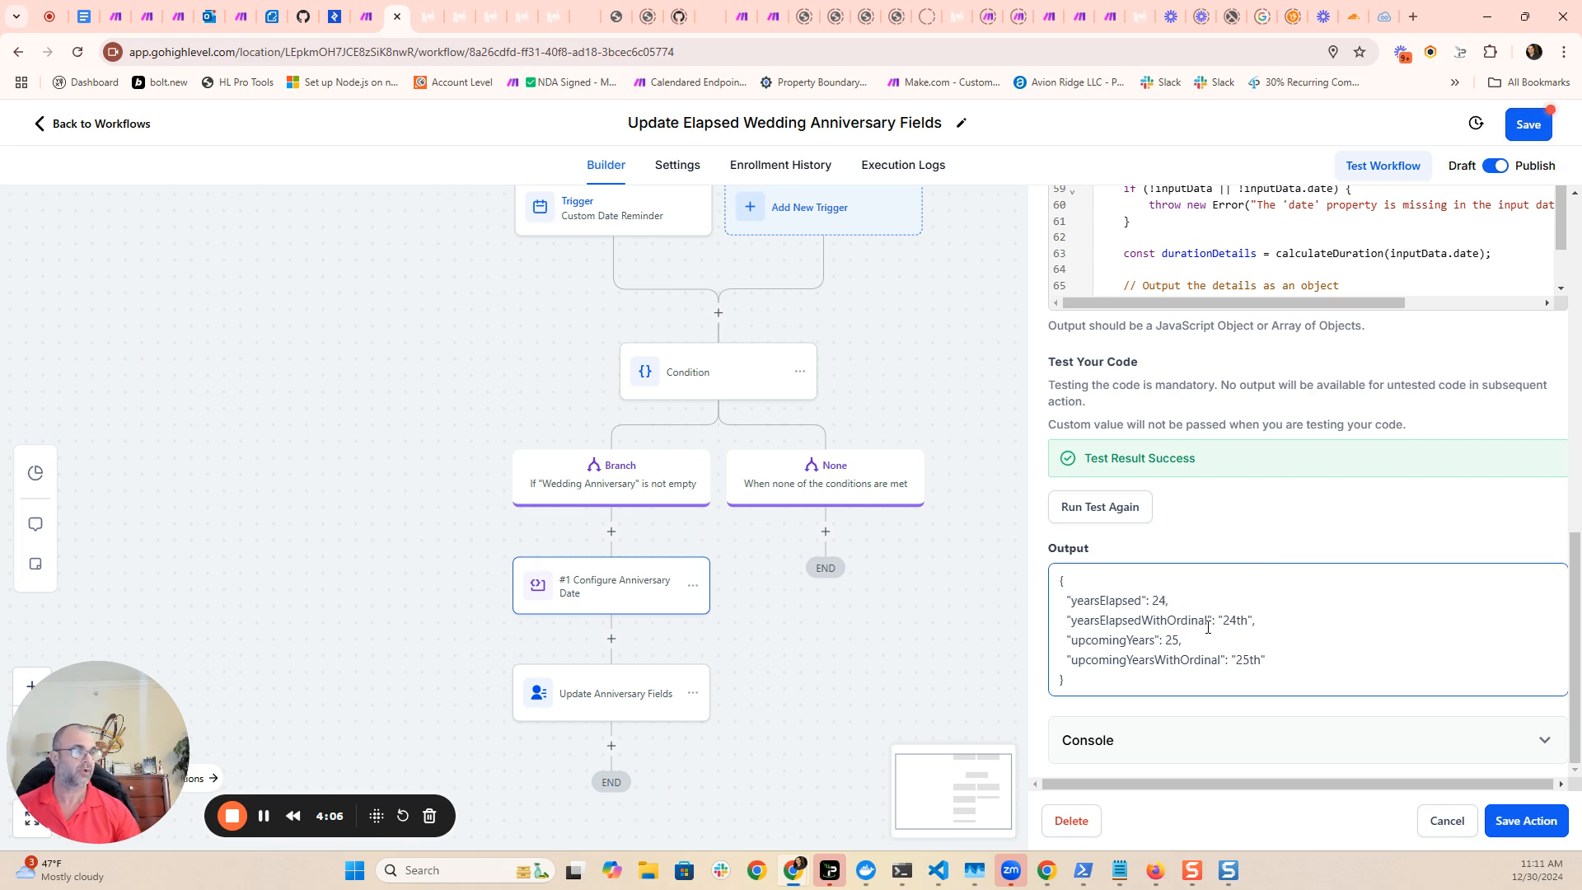
- Examine the upcoming and elapsed year values in the test output and rerun the code test
mouse_move(1063, 651)
mouse_down()
mouse_move(1191, 659)
mouse_move(1057, 640)
mouse_up()
click(1265, 660)
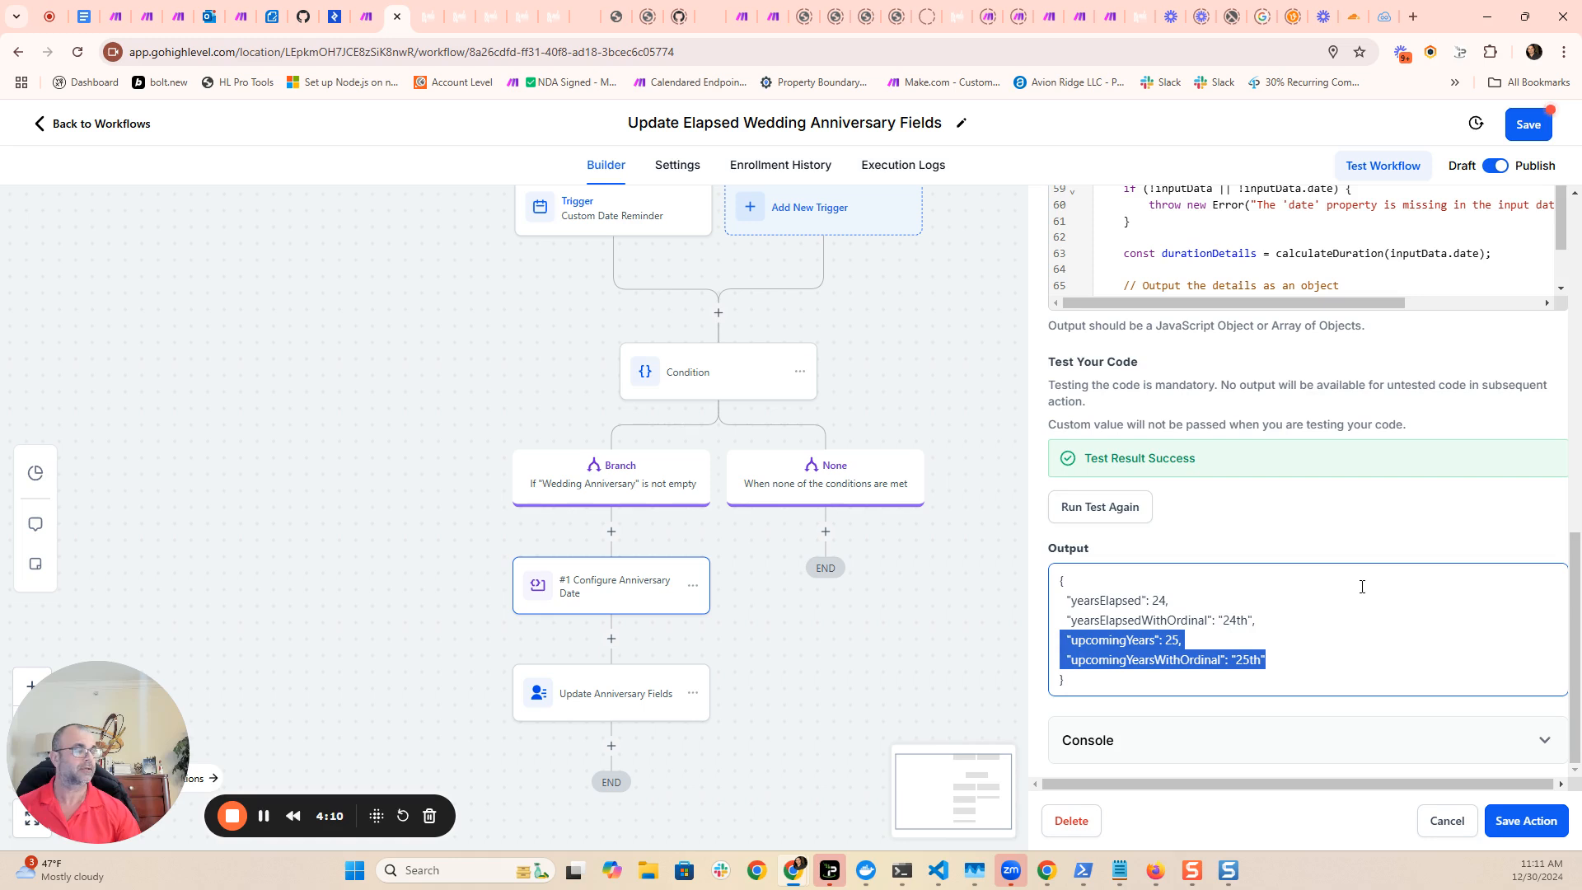
scroll(1411, 625, up, 1)
scroll(1411, 625, down, 1)
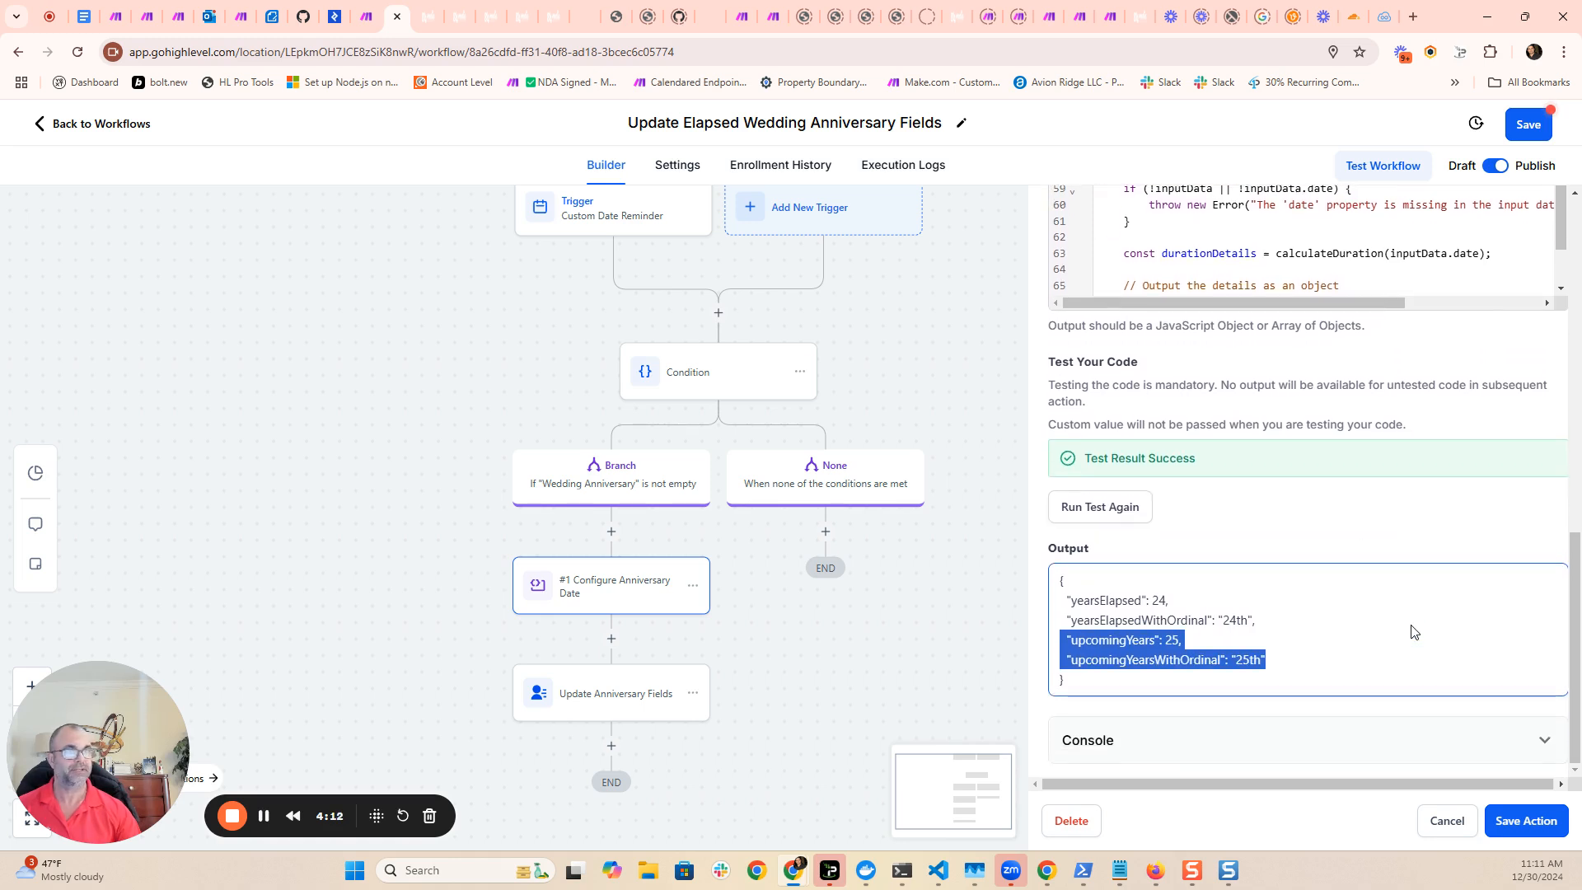
click(1148, 619)
mouse_move(1095, 620)
mouse_down()
mouse_move(1228, 614)
mouse_move(1081, 605)
mouse_up()
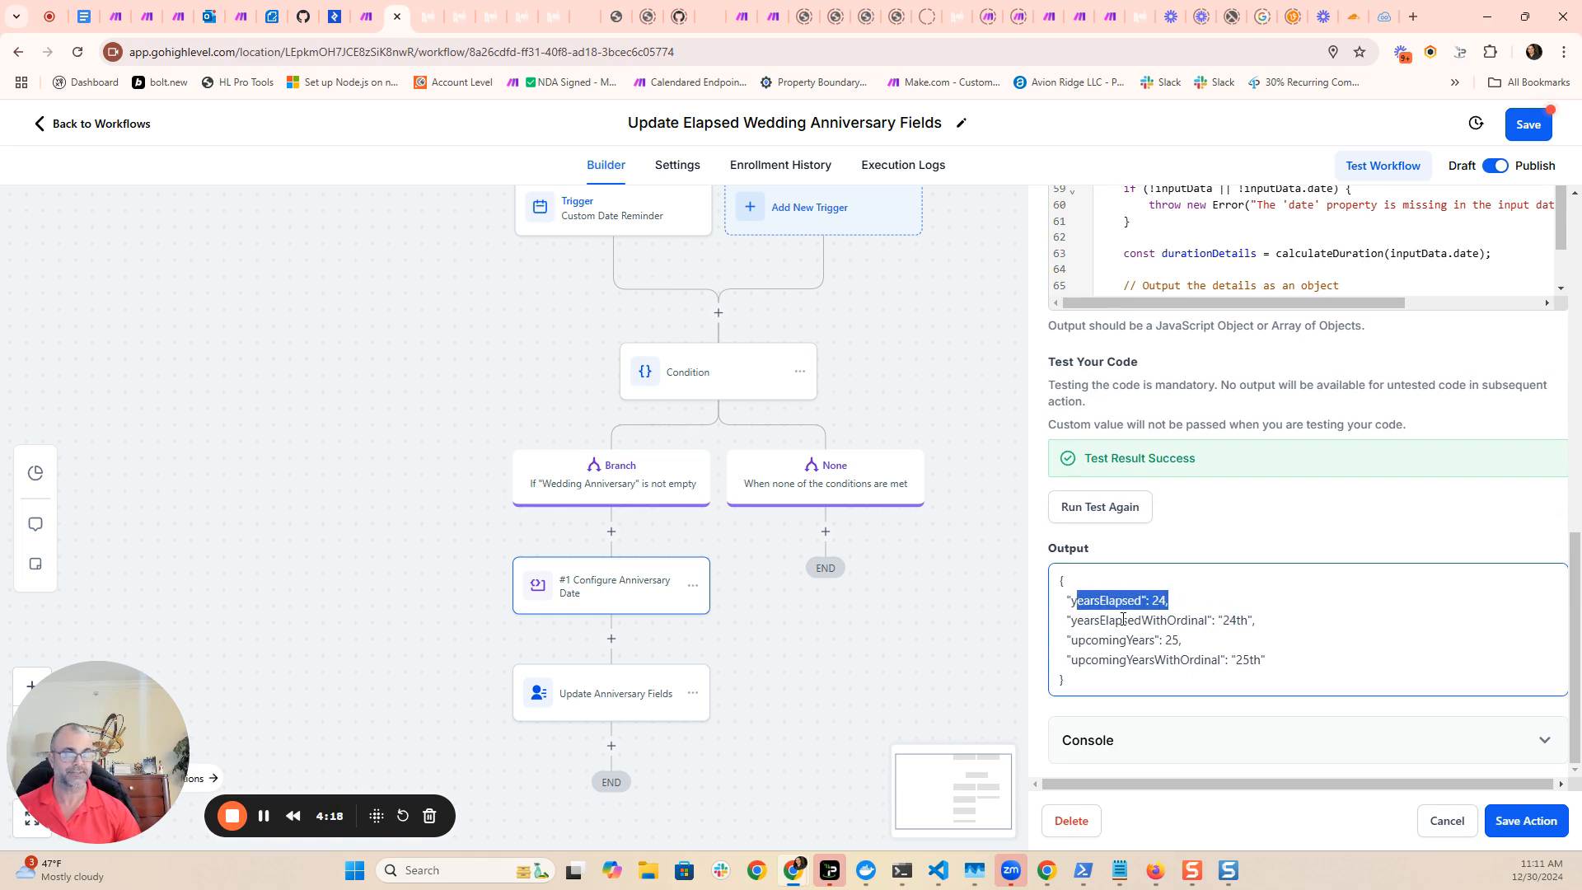
scroll(1343, 649, up, 5)
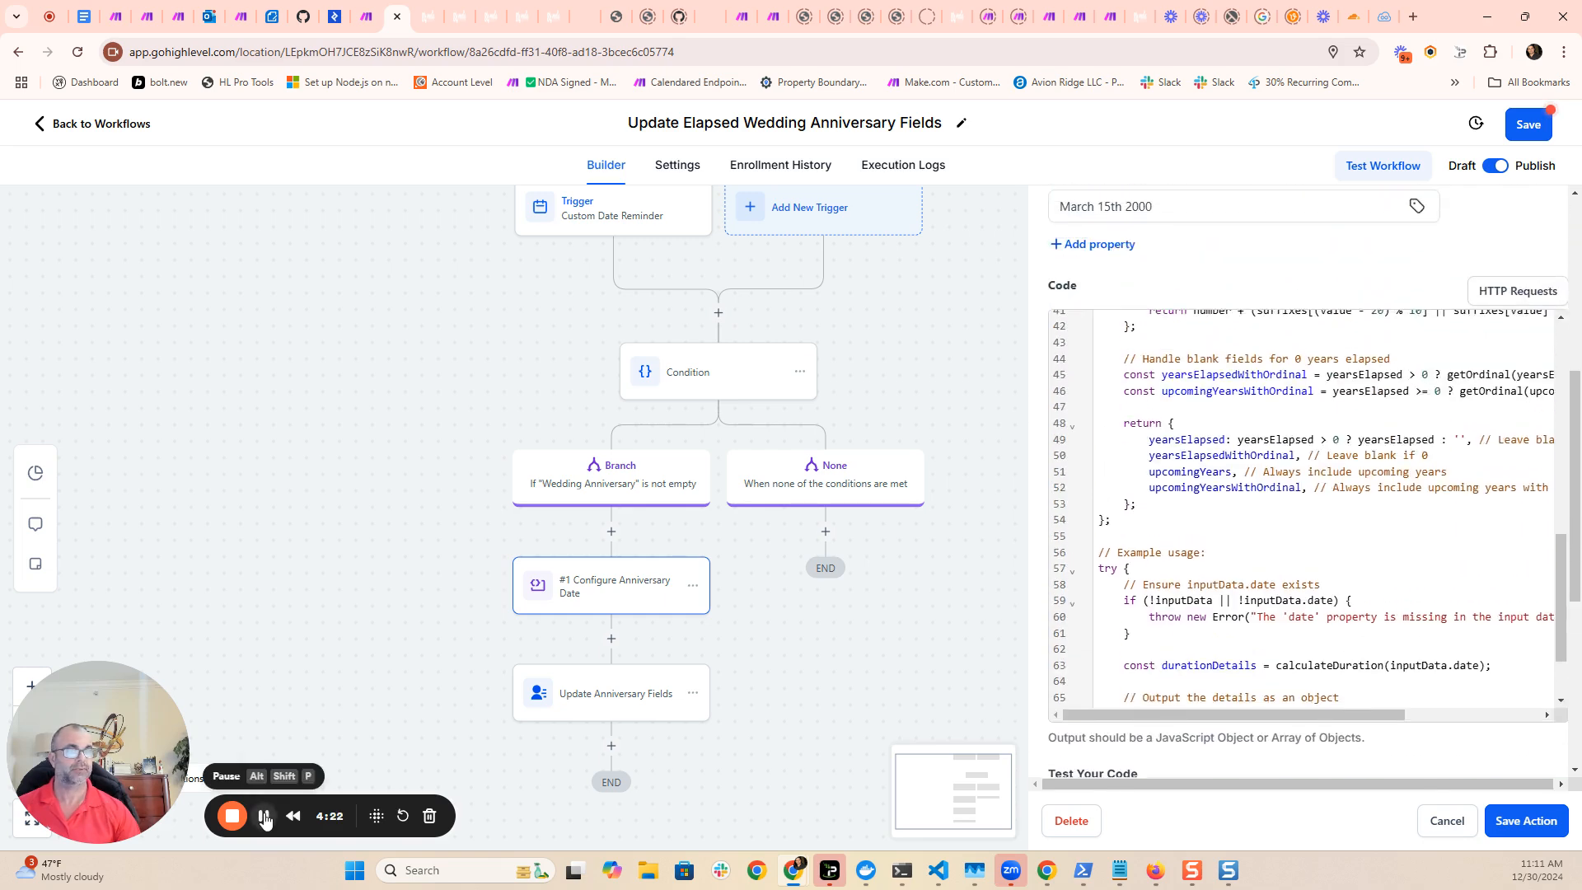
scroll(1324, 657, down, 5)
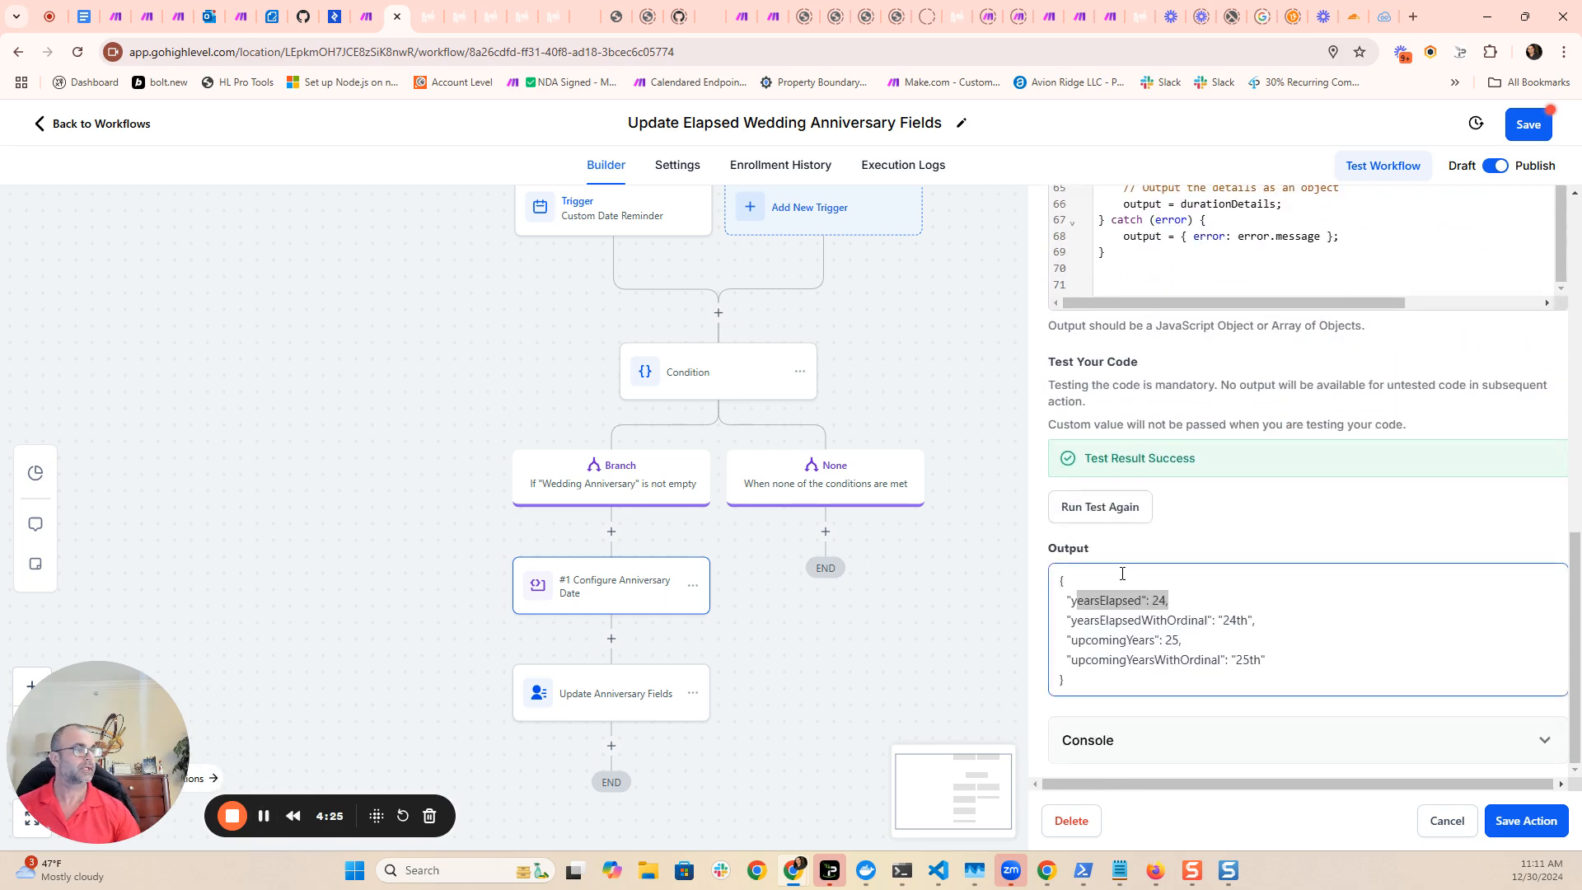
click(1104, 510)
- Map the date property back to the contact's Wedding Anniversary custom field in place of the test date, and save the action
scroll(1178, 656, up, 5)
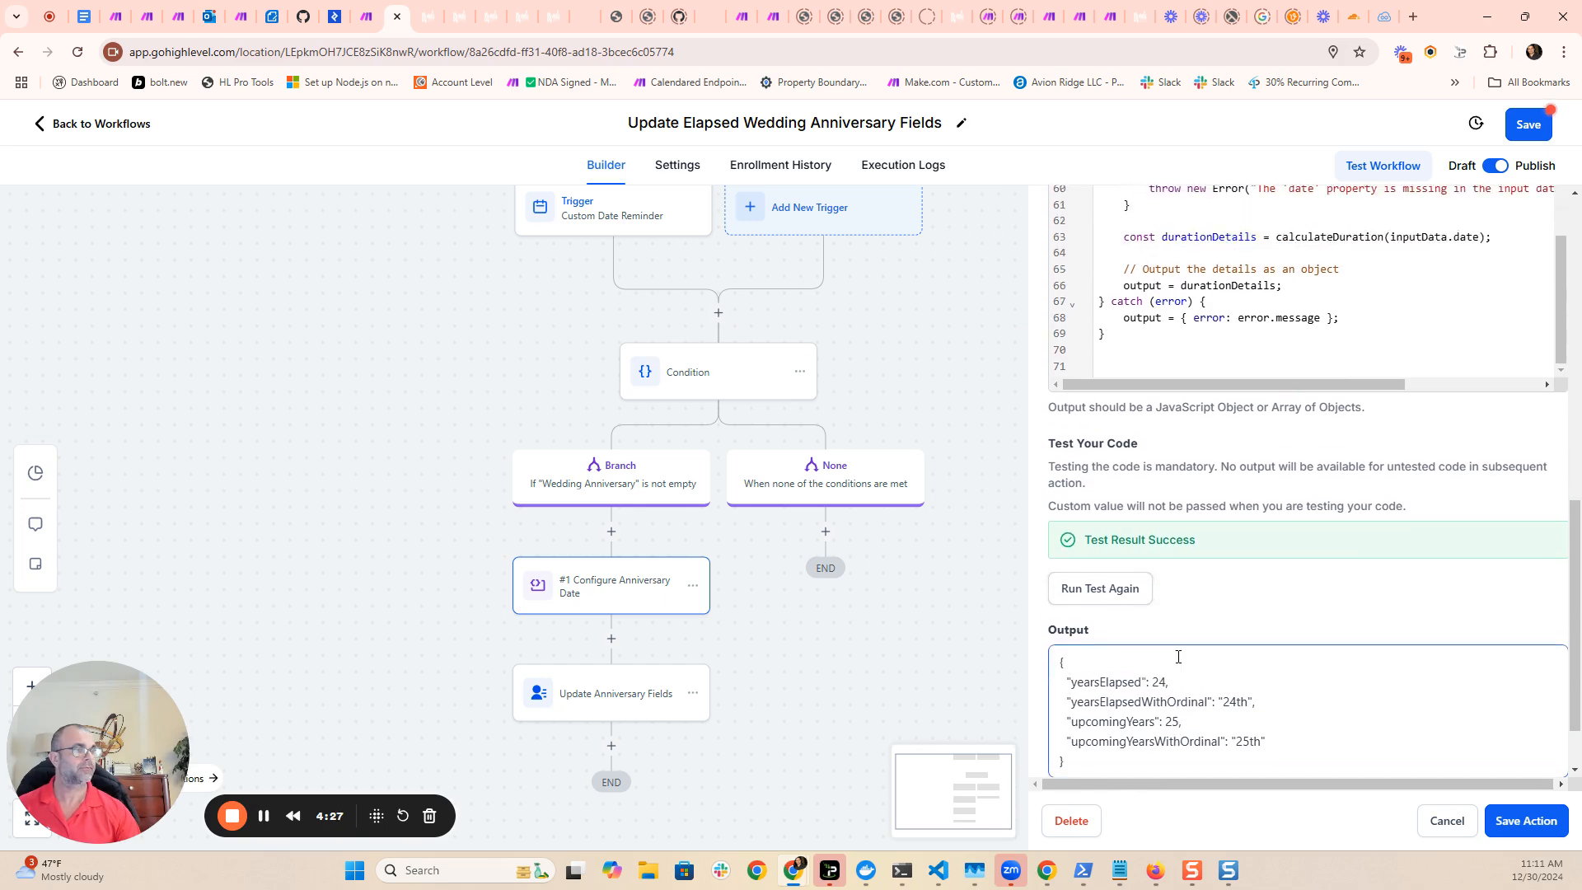
scroll(1192, 656, up, 3)
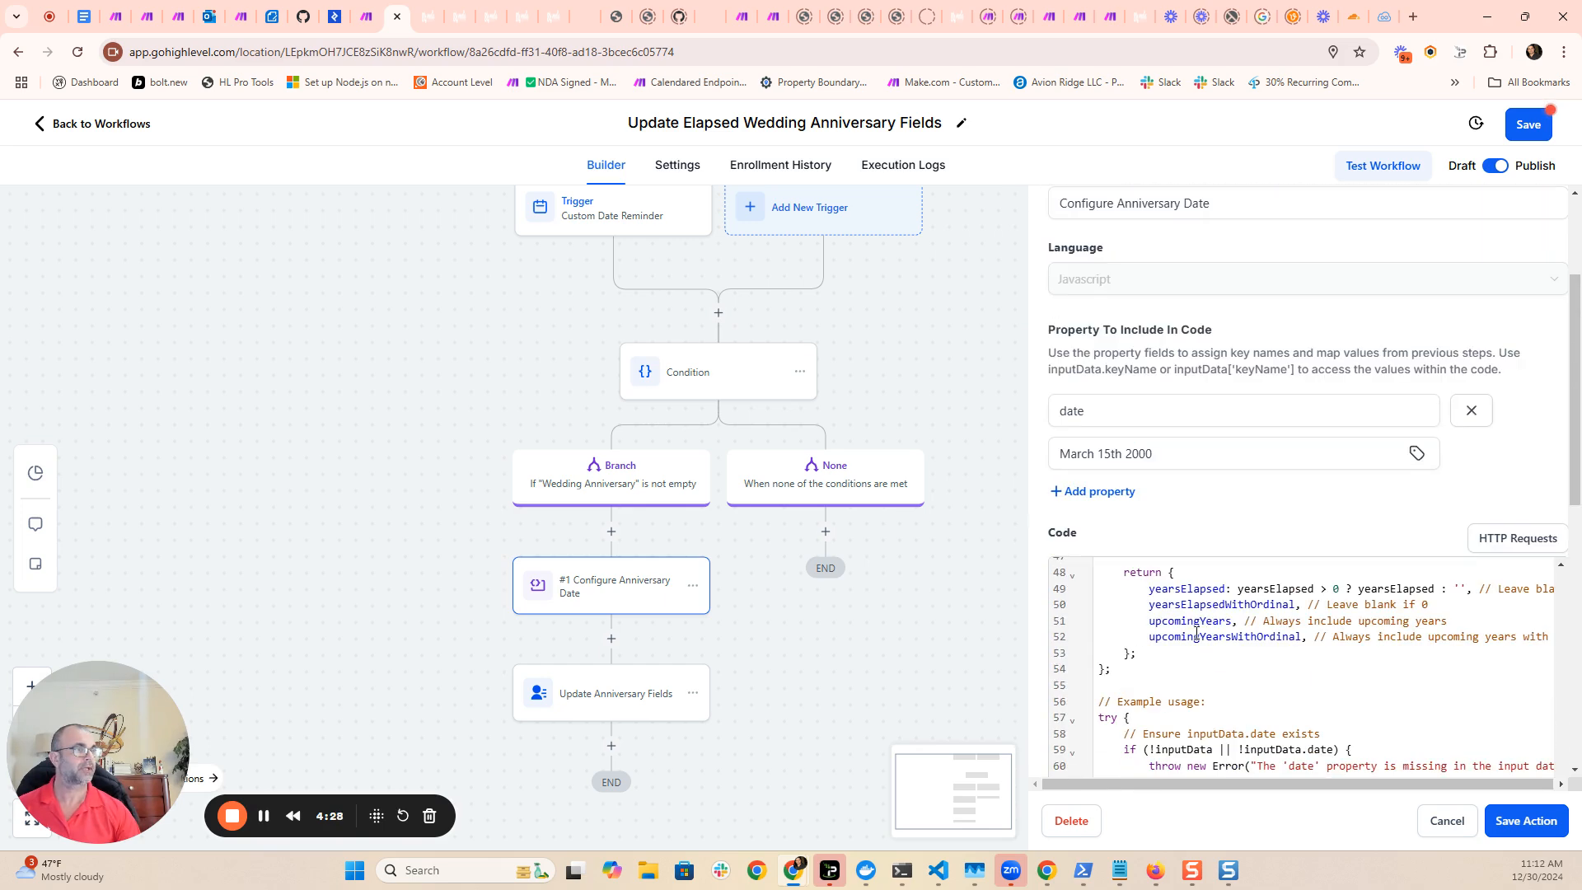
click(1416, 454)
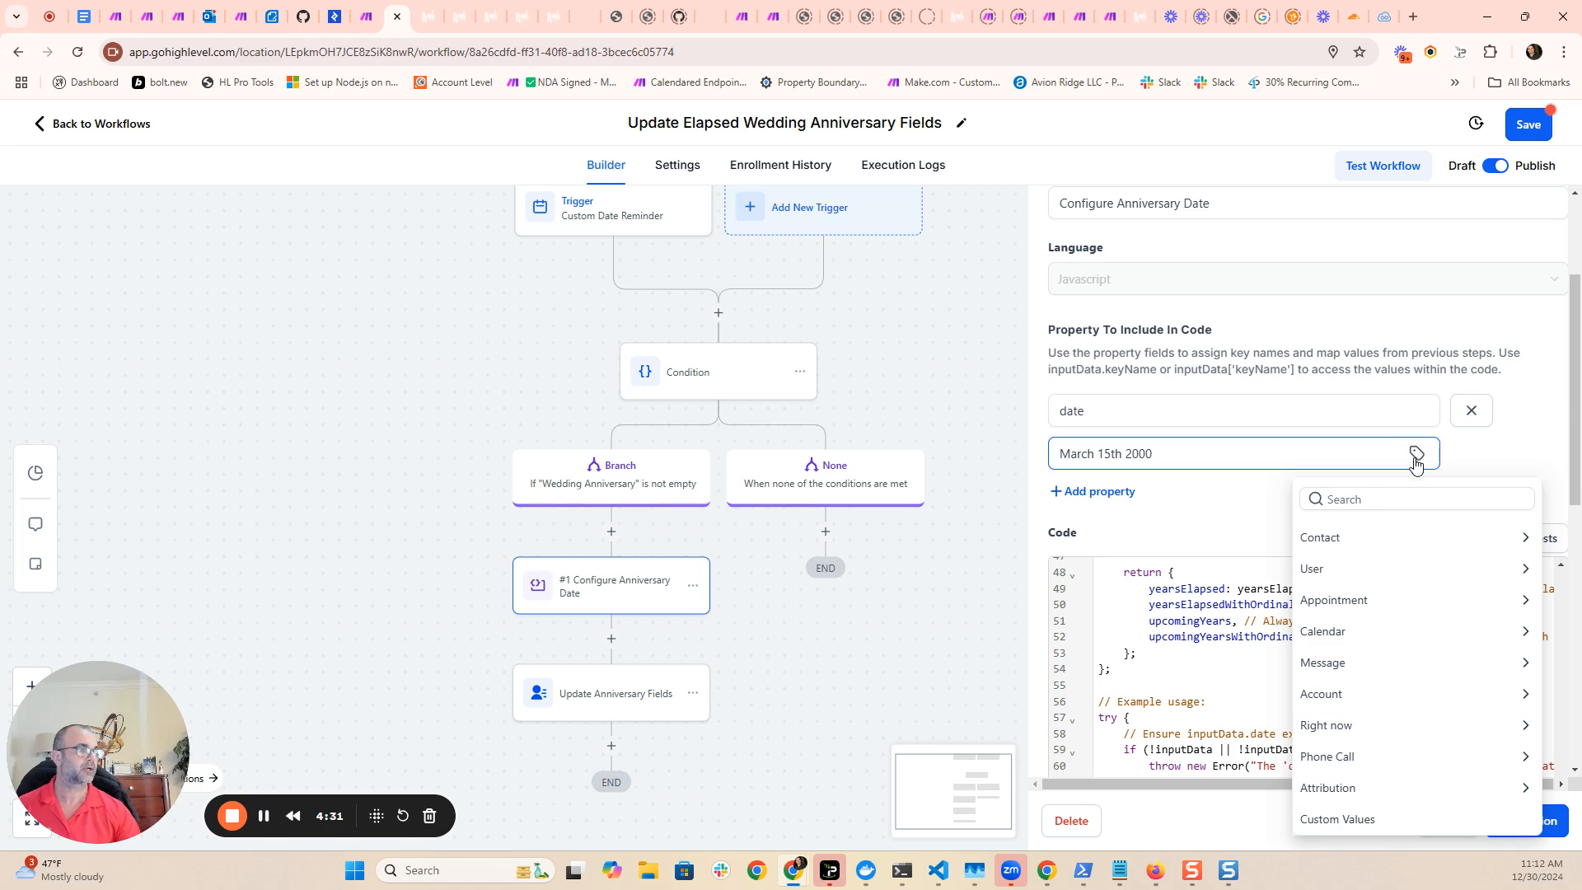
click(1331, 540)
scroll(1359, 593, down, 3)
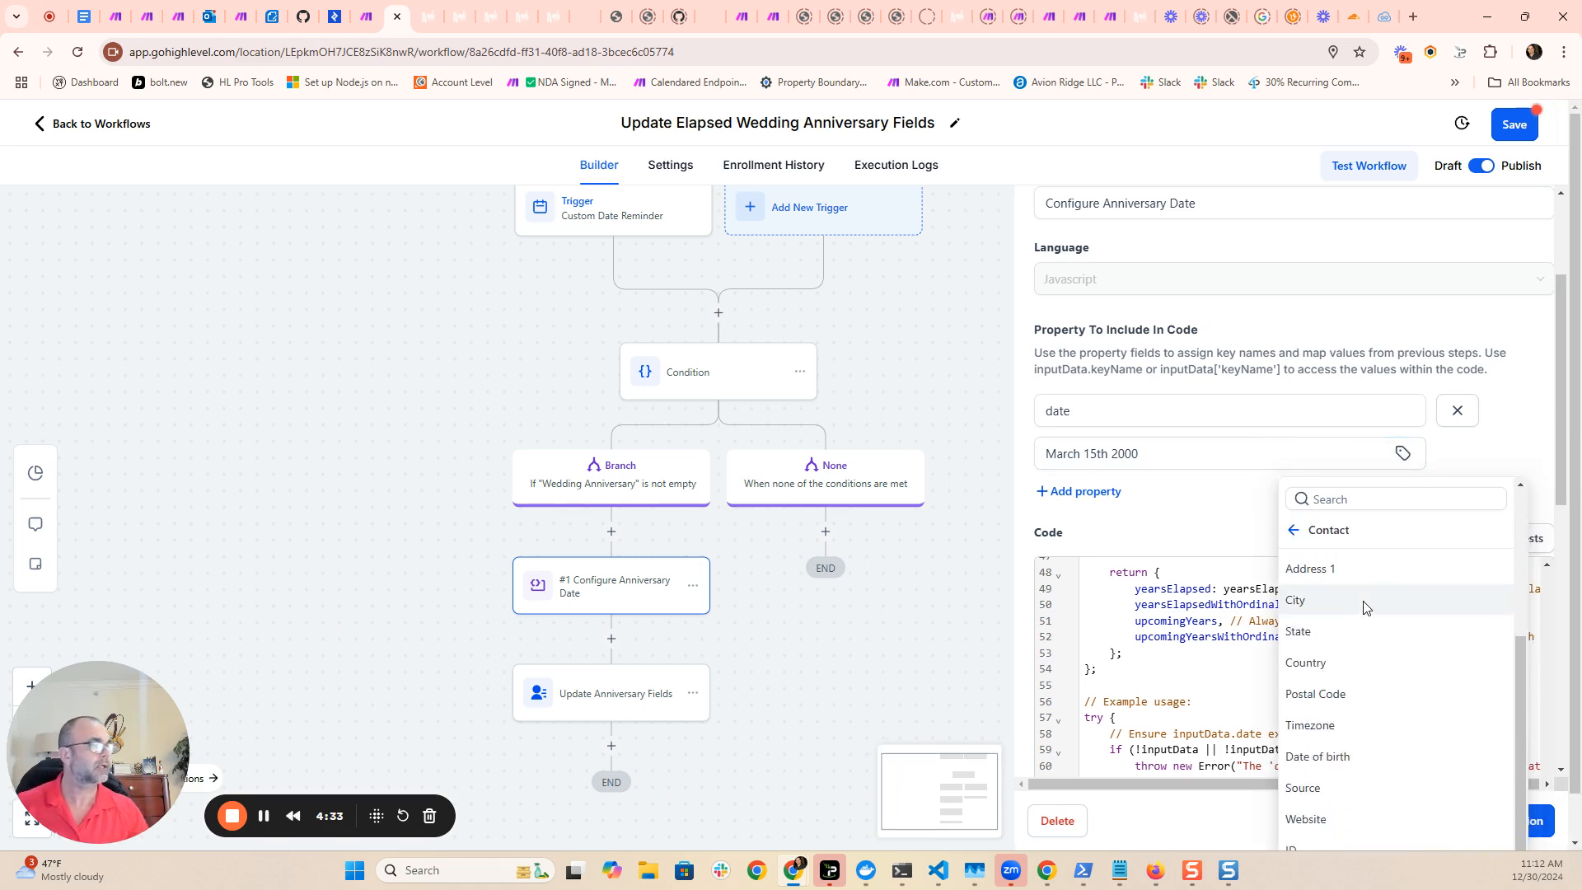
scroll(1363, 609, down, 1)
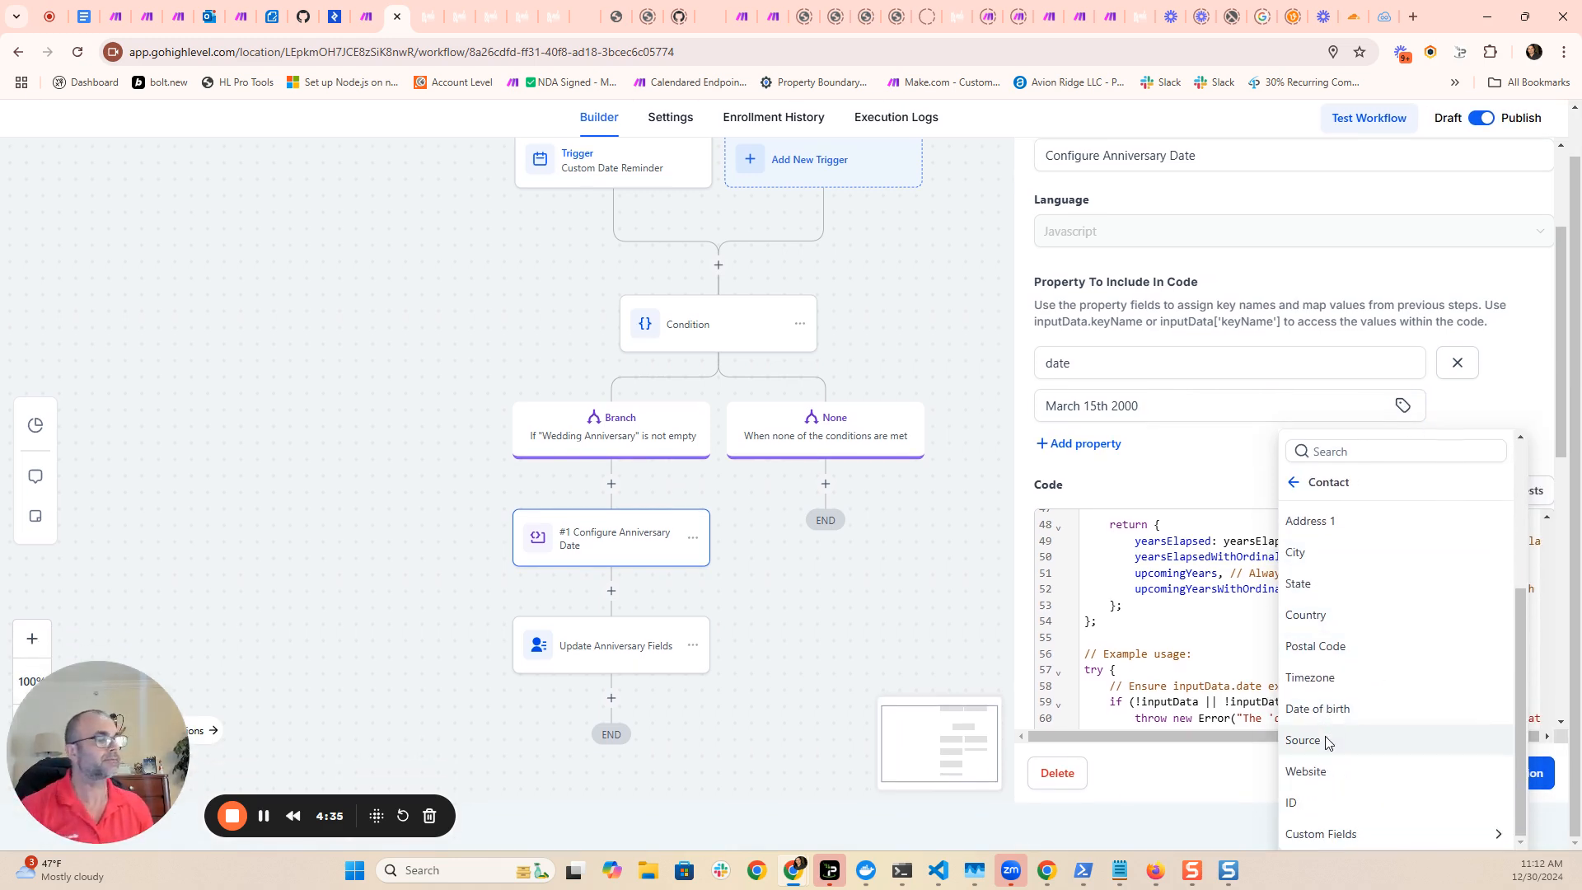
click(1328, 833)
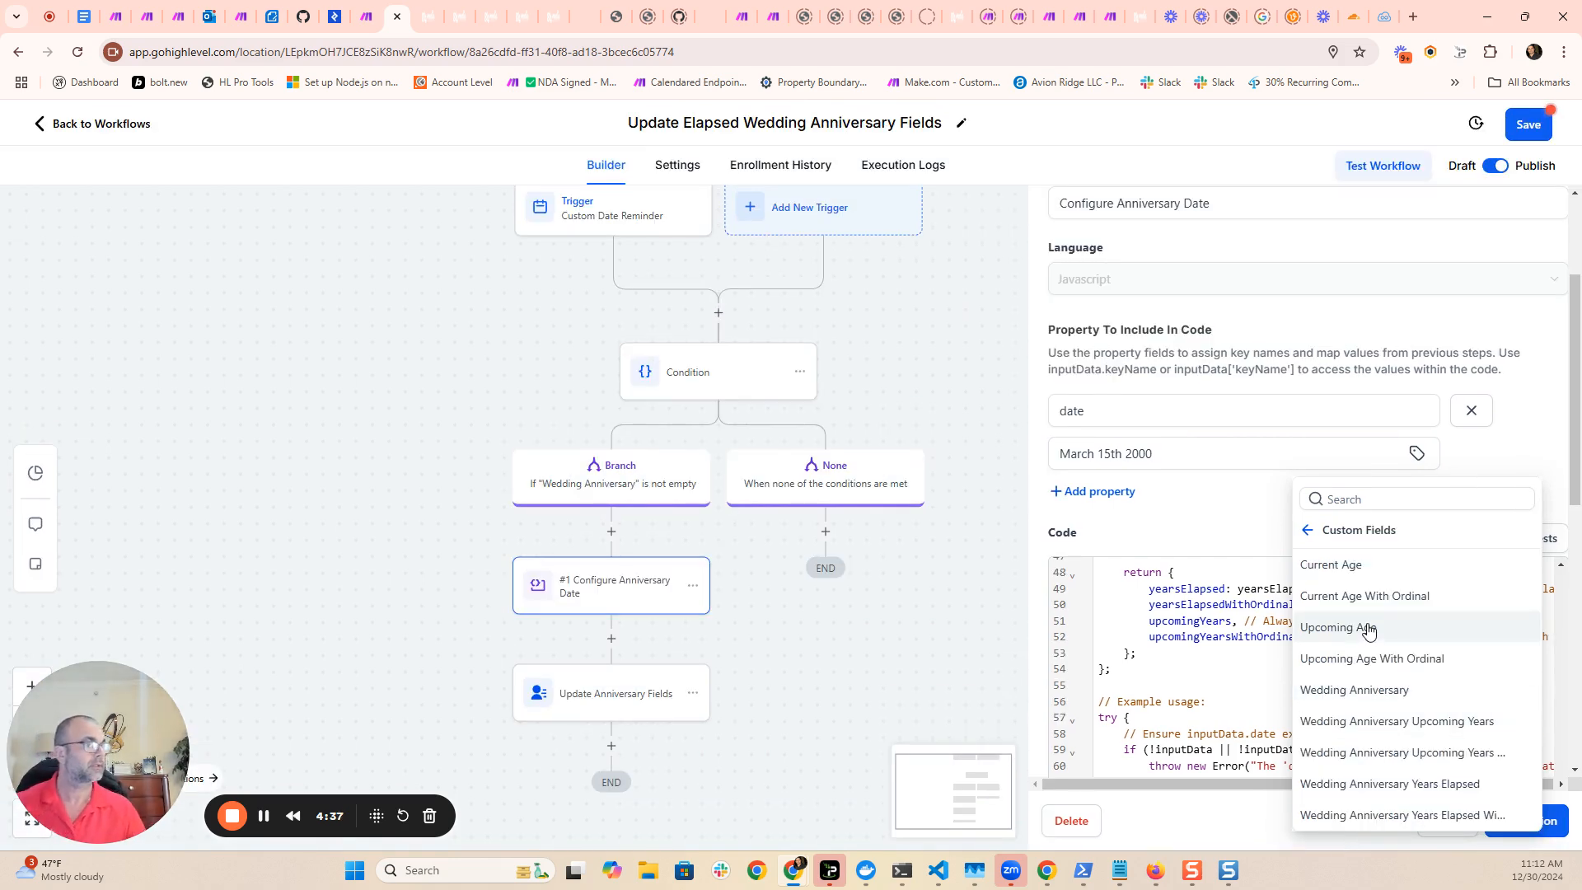
click(1384, 691)
drag(1152, 454, 1060, 454)
key(BackSpace)
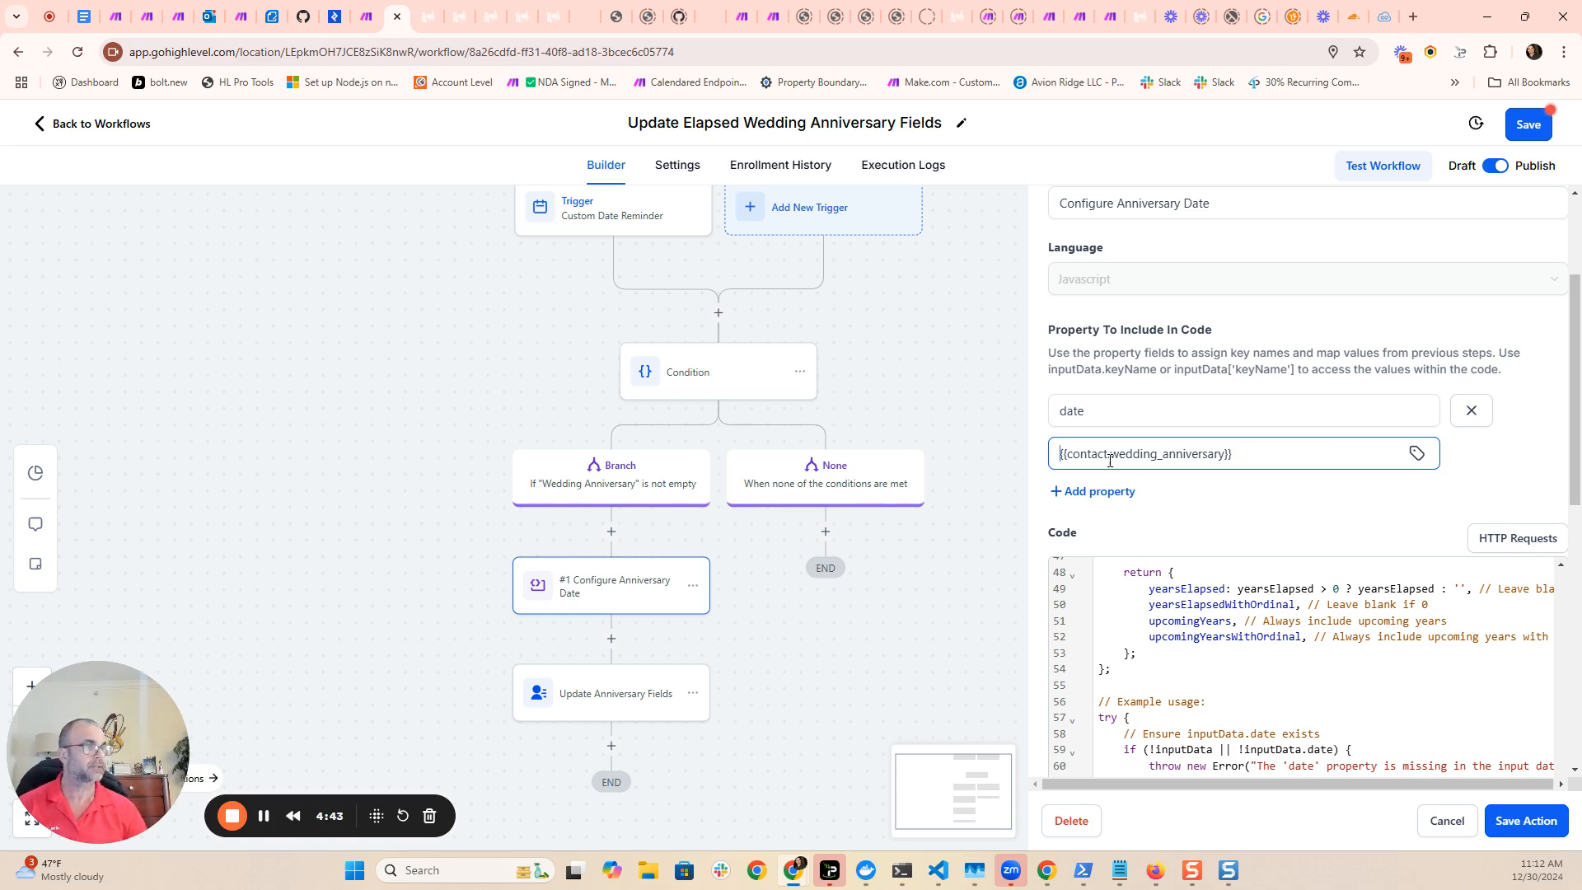
click(1525, 819)
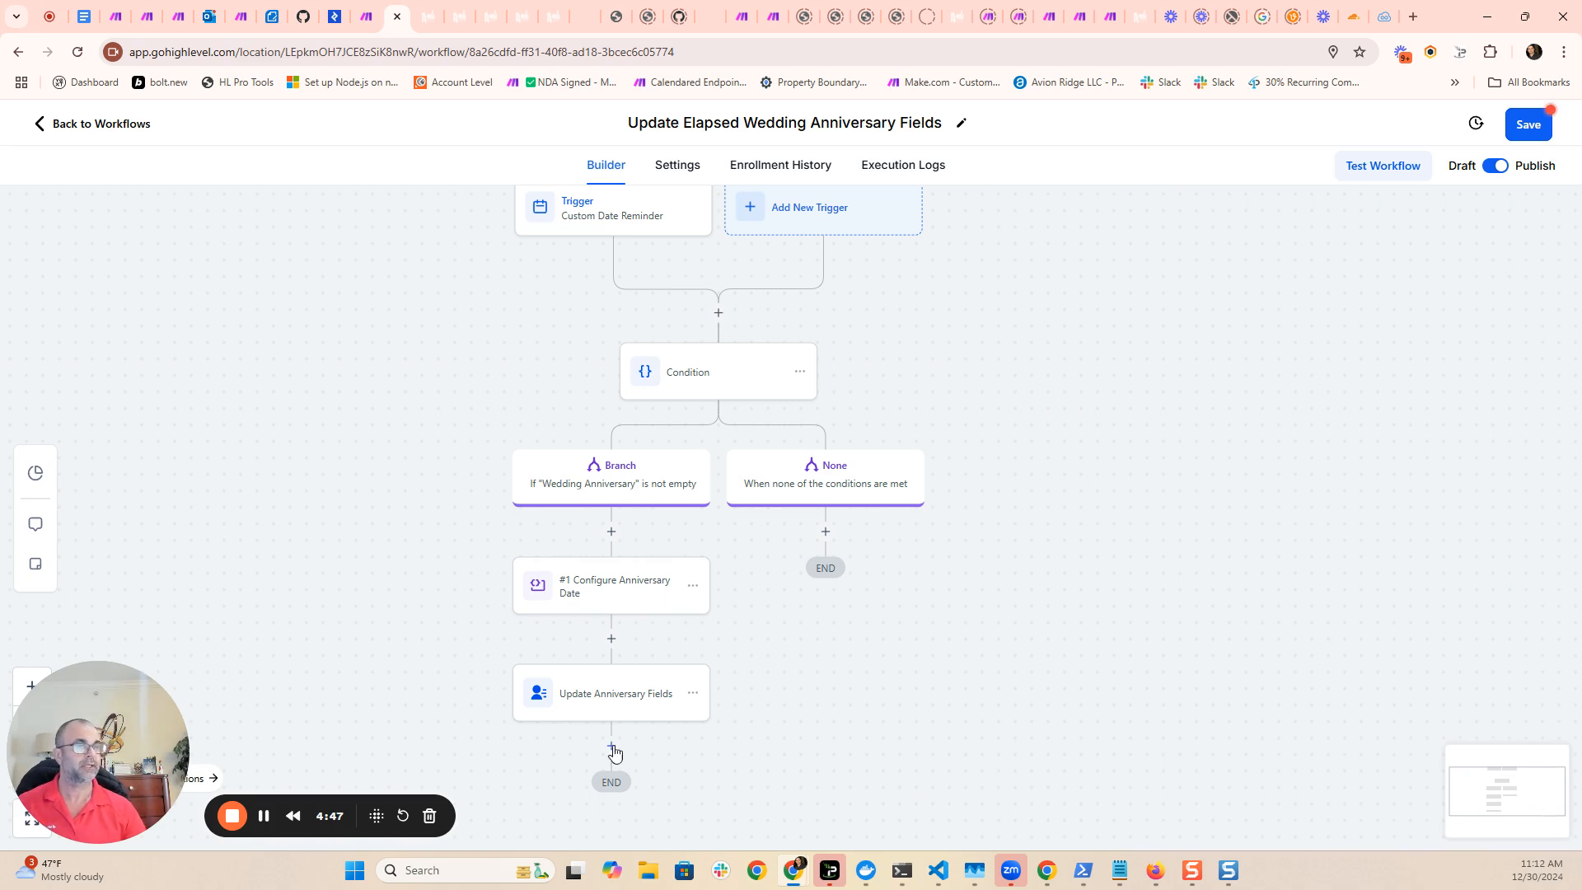
- Review the Update Anniversary Fields action, the list of actions available after it, and the contact fields its first row can update
click(609, 702)
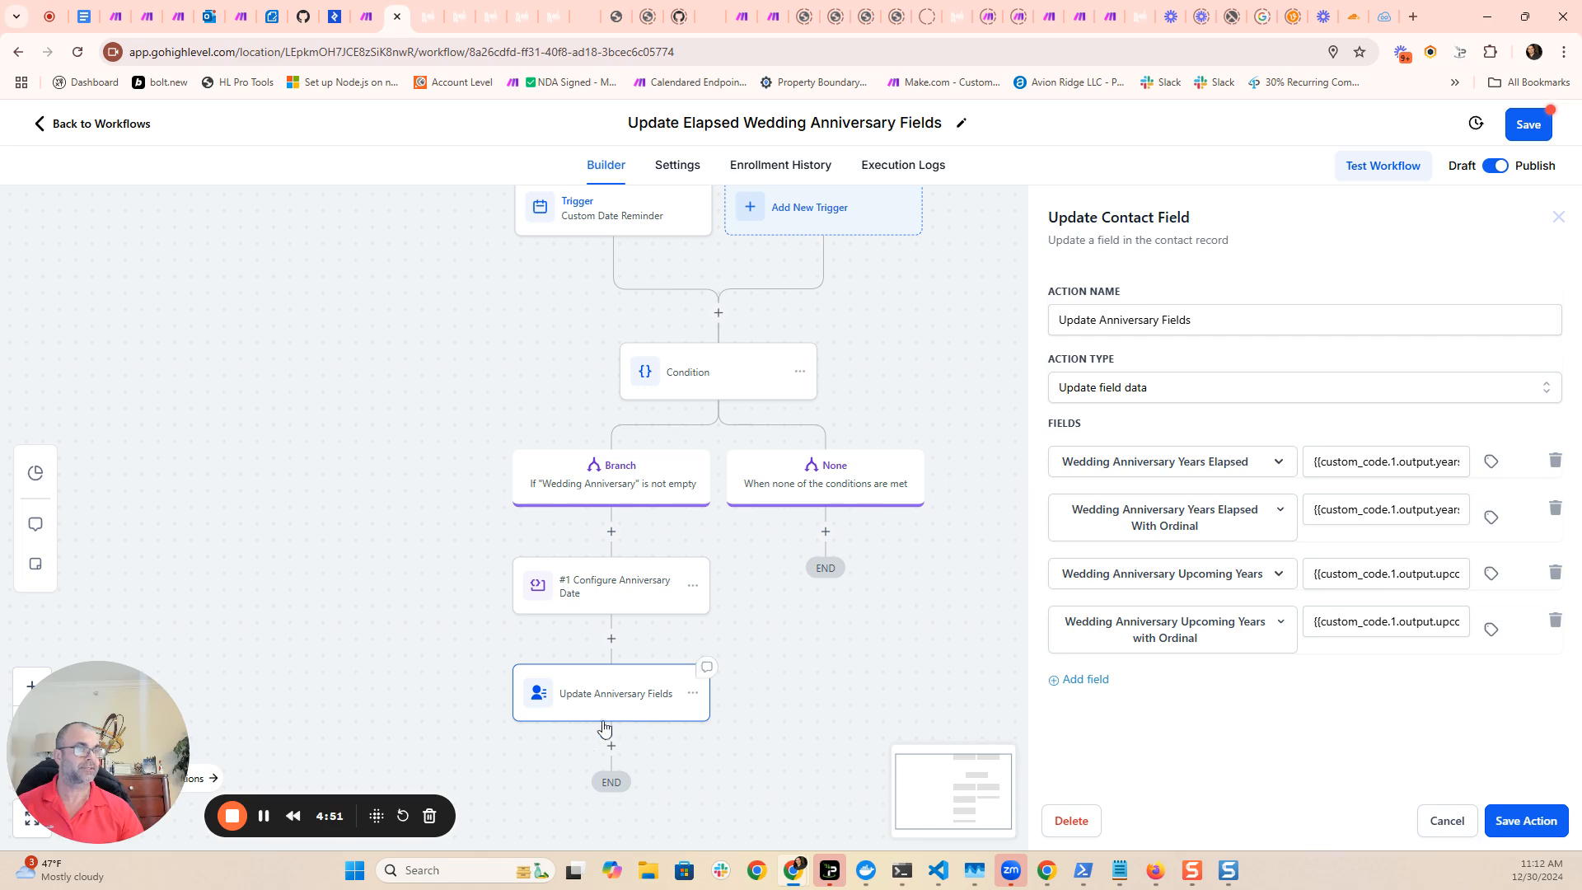
click(610, 746)
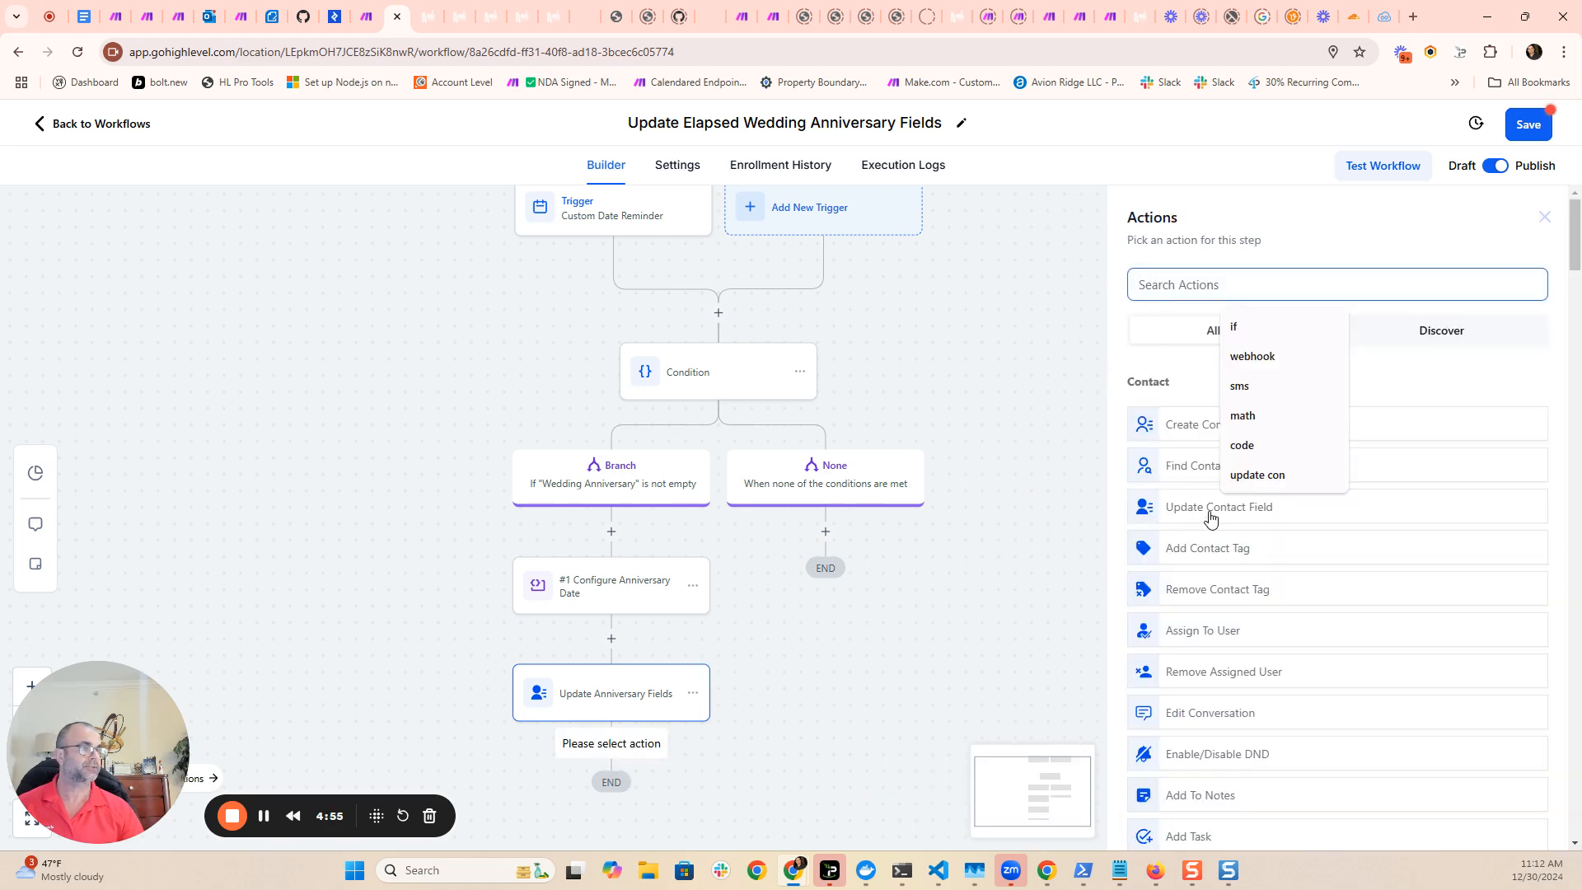
click(625, 700)
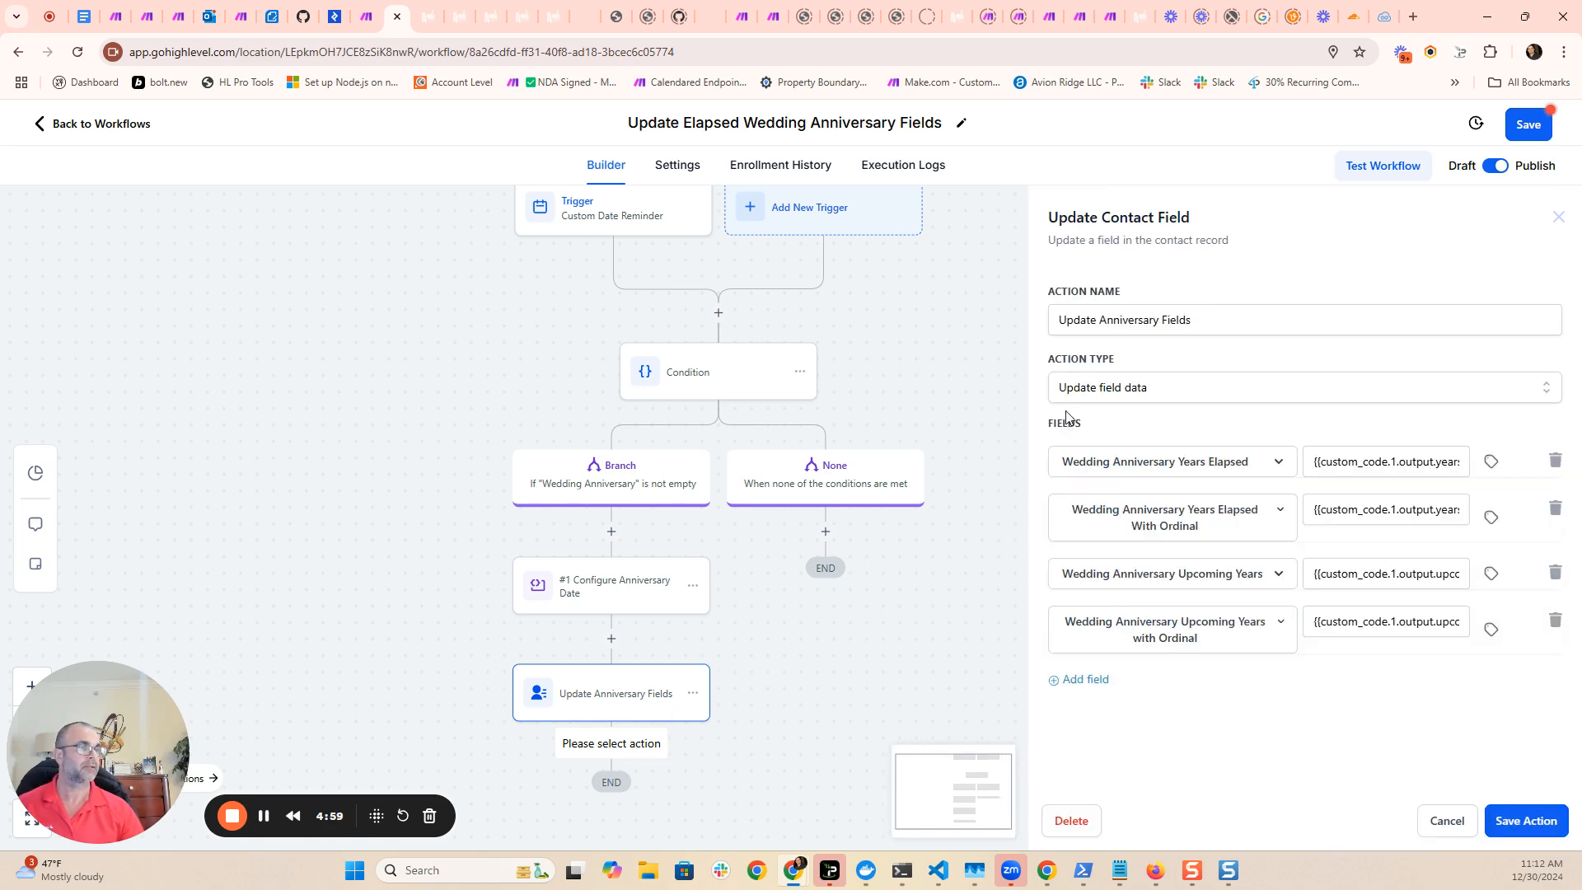
click(1267, 470)
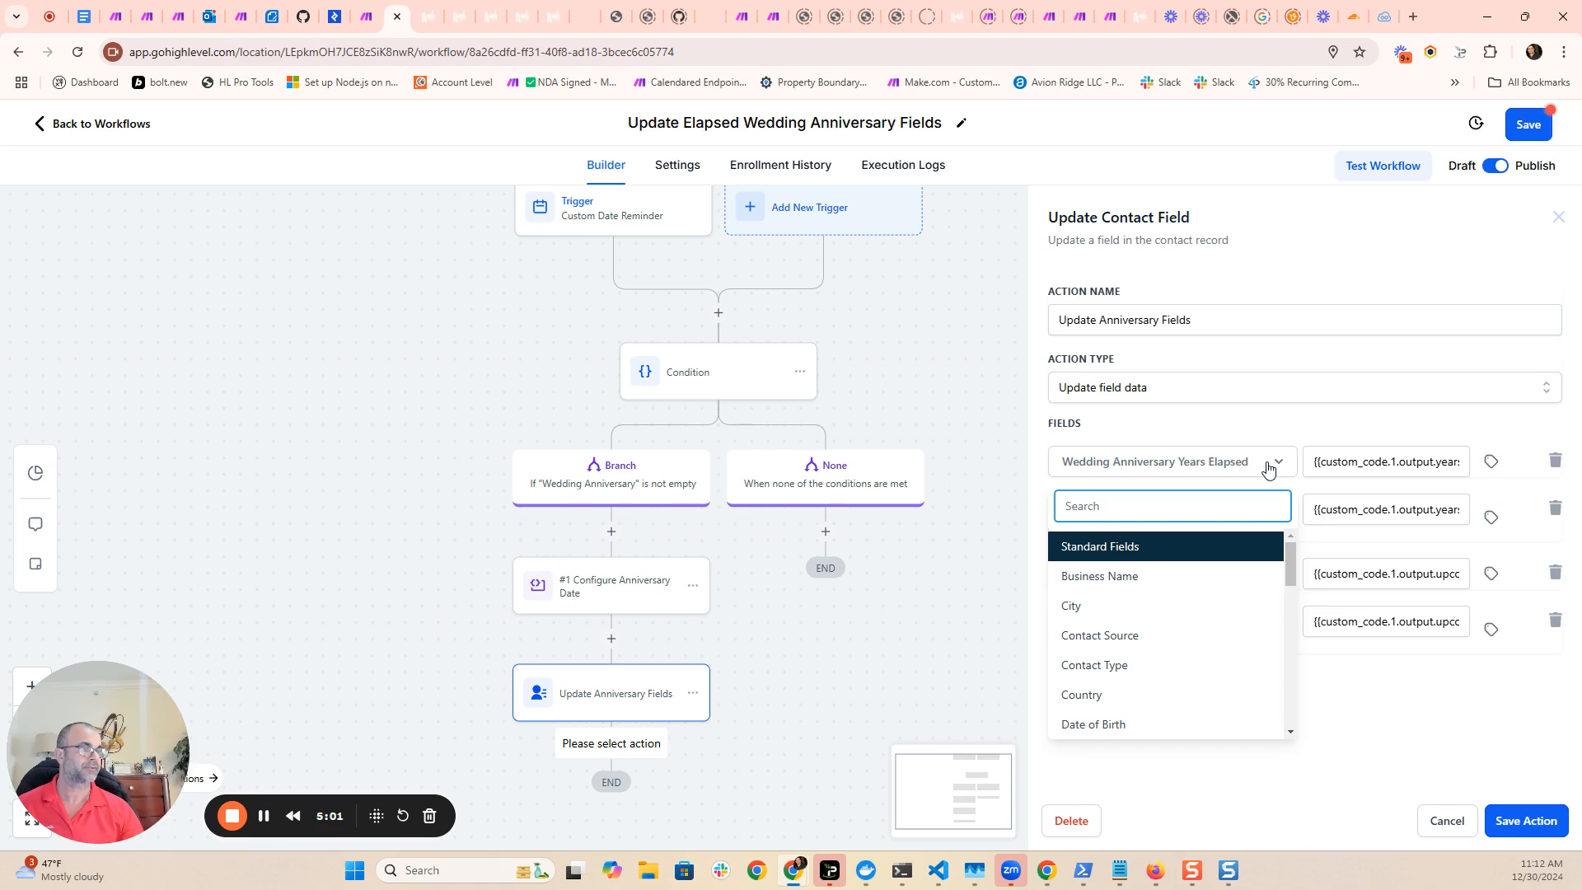
click(1226, 466)
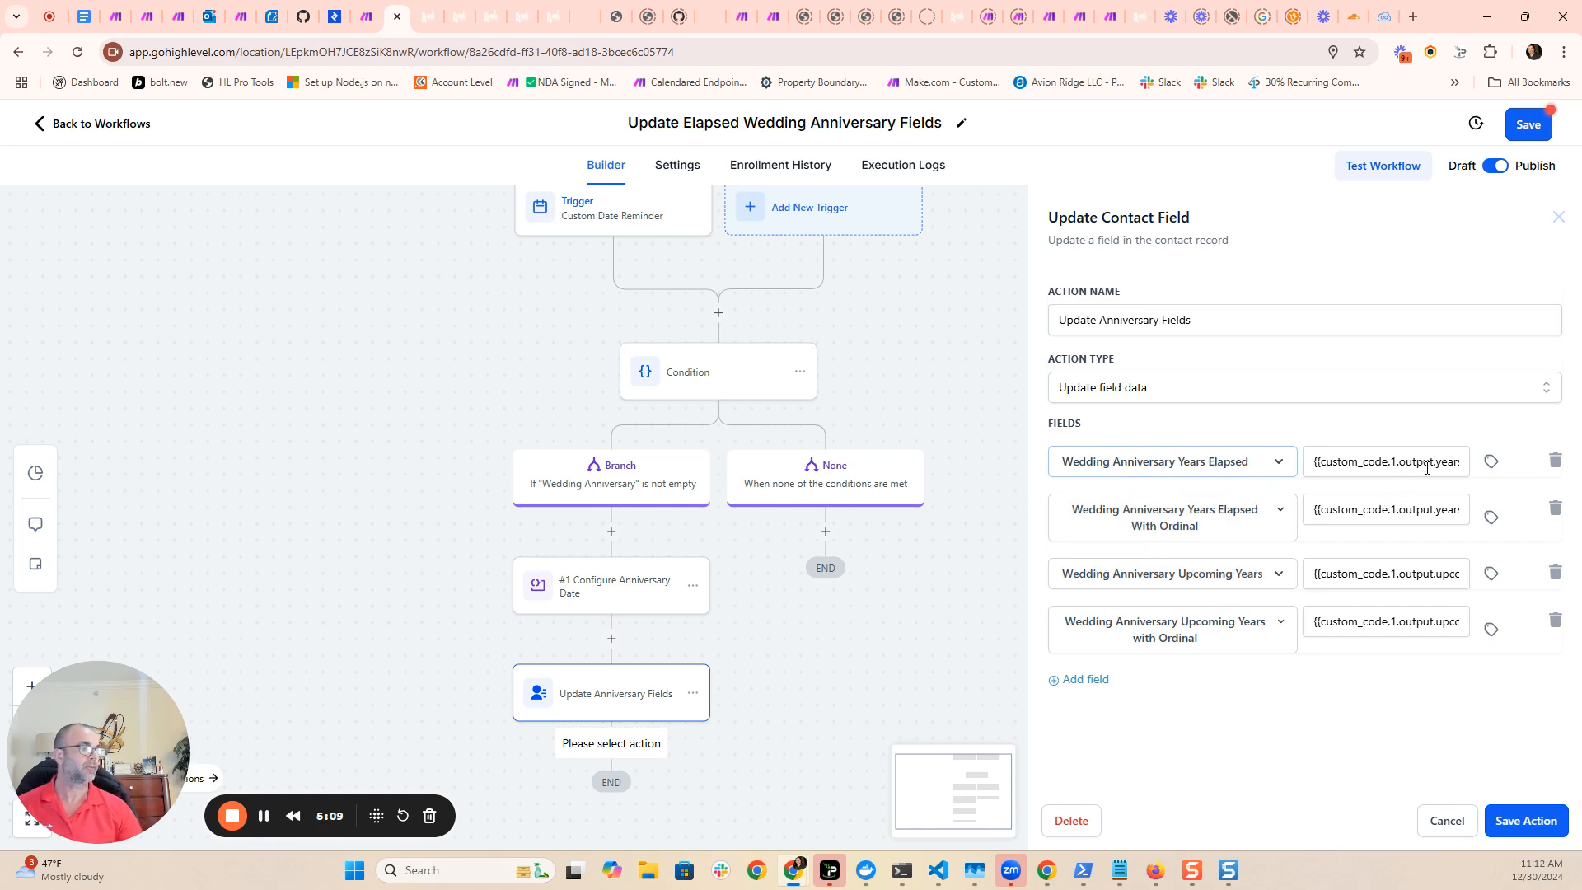
- Examine the Configure Anniversary Date output values available for Wedding Anniversary Years Elapsed and the value mapped to that field
click(1489, 463)
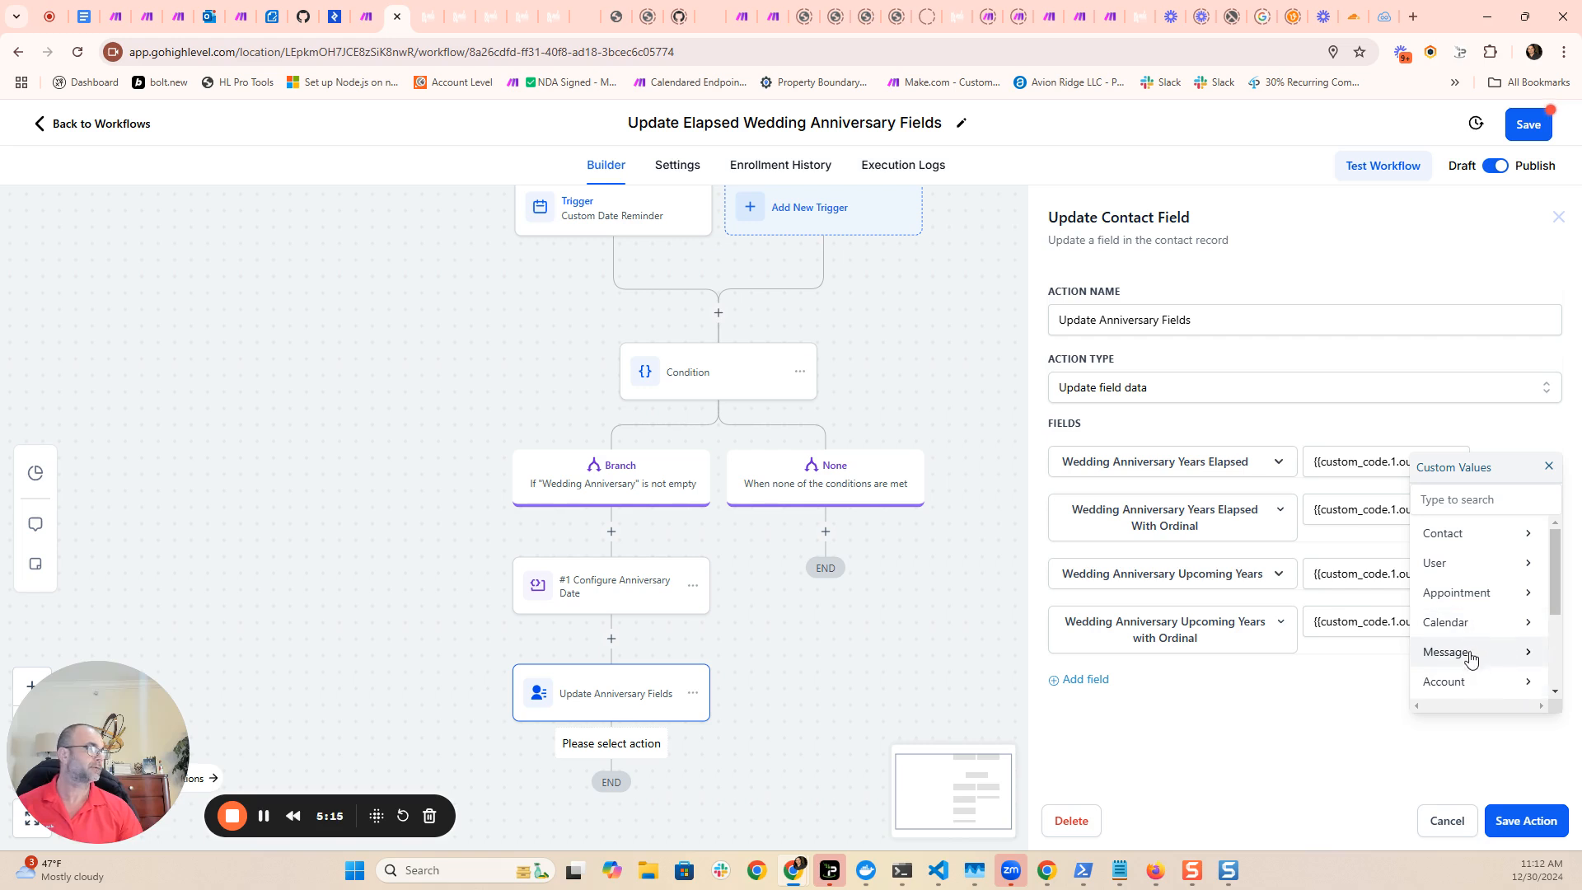
scroll(1470, 659, down, 3)
click(1473, 656)
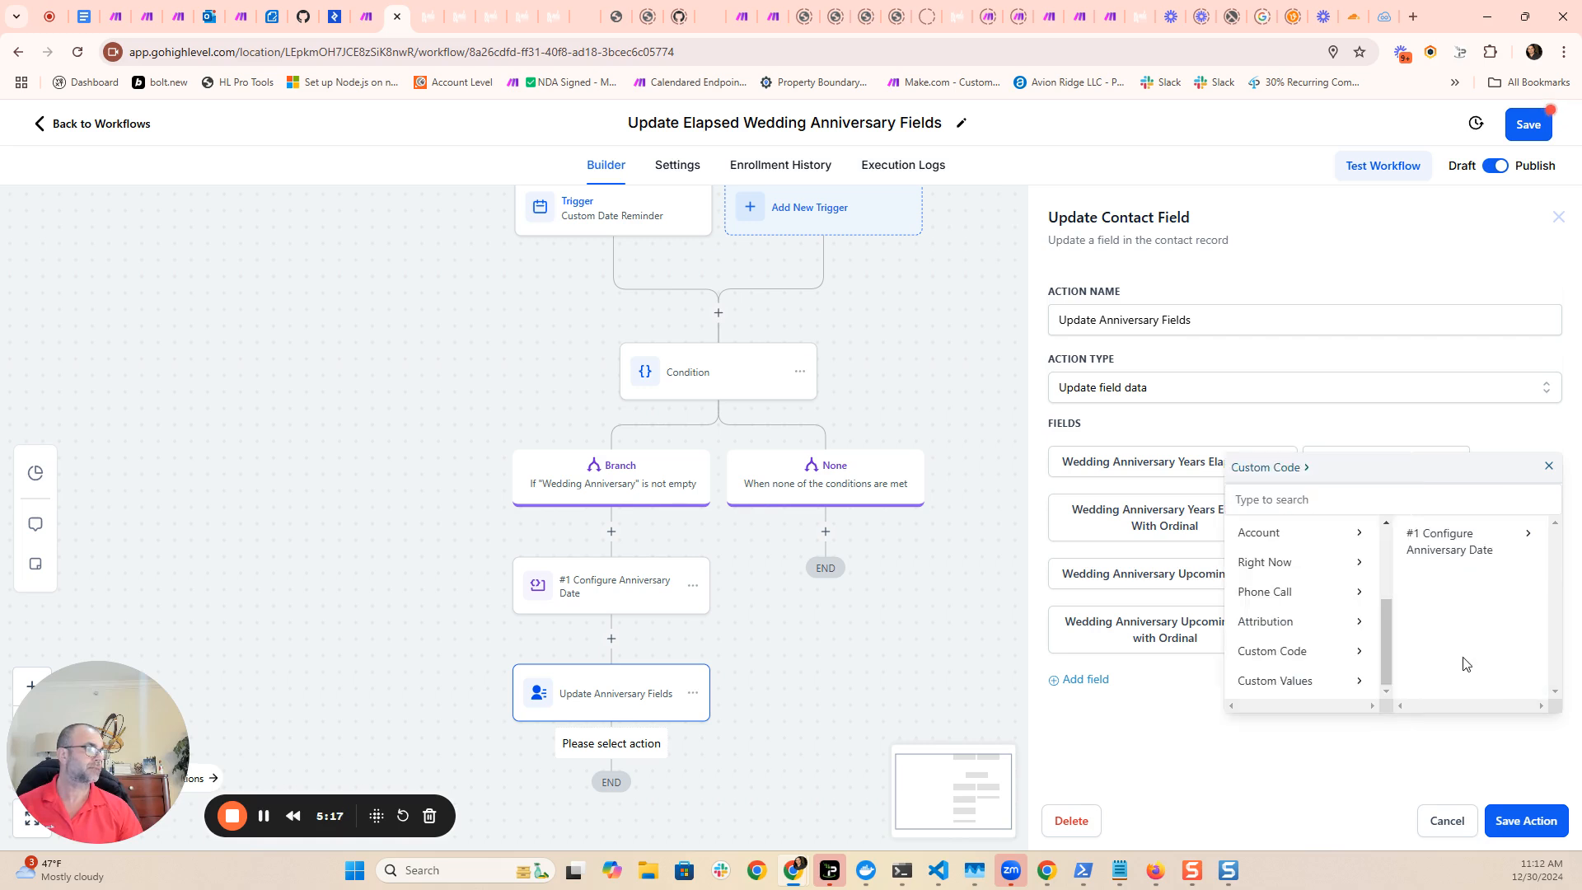
click(1441, 554)
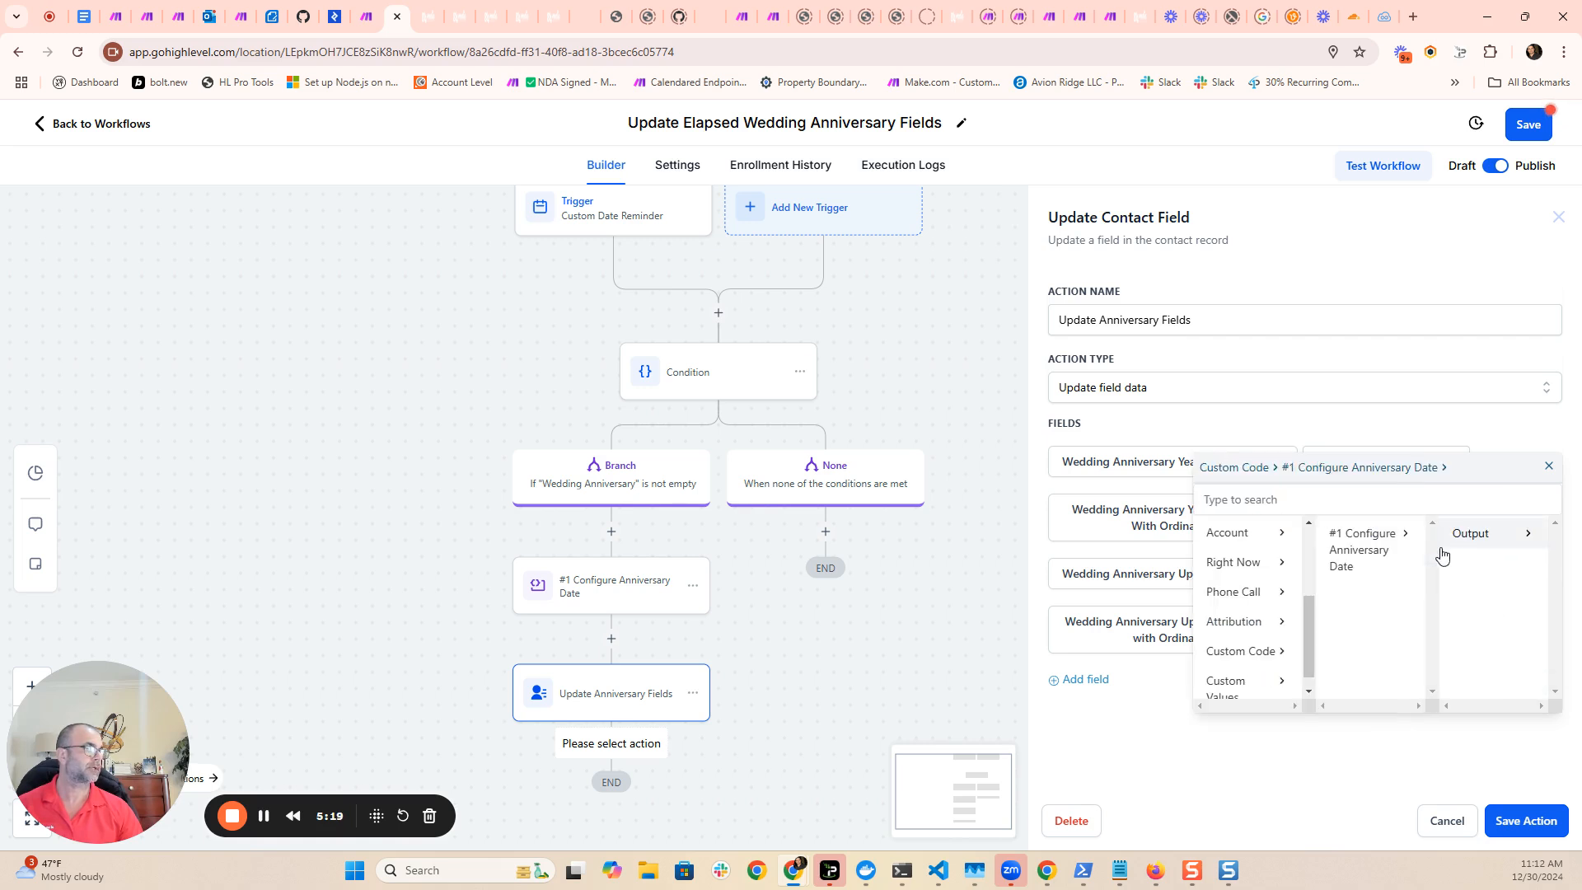
click(1465, 535)
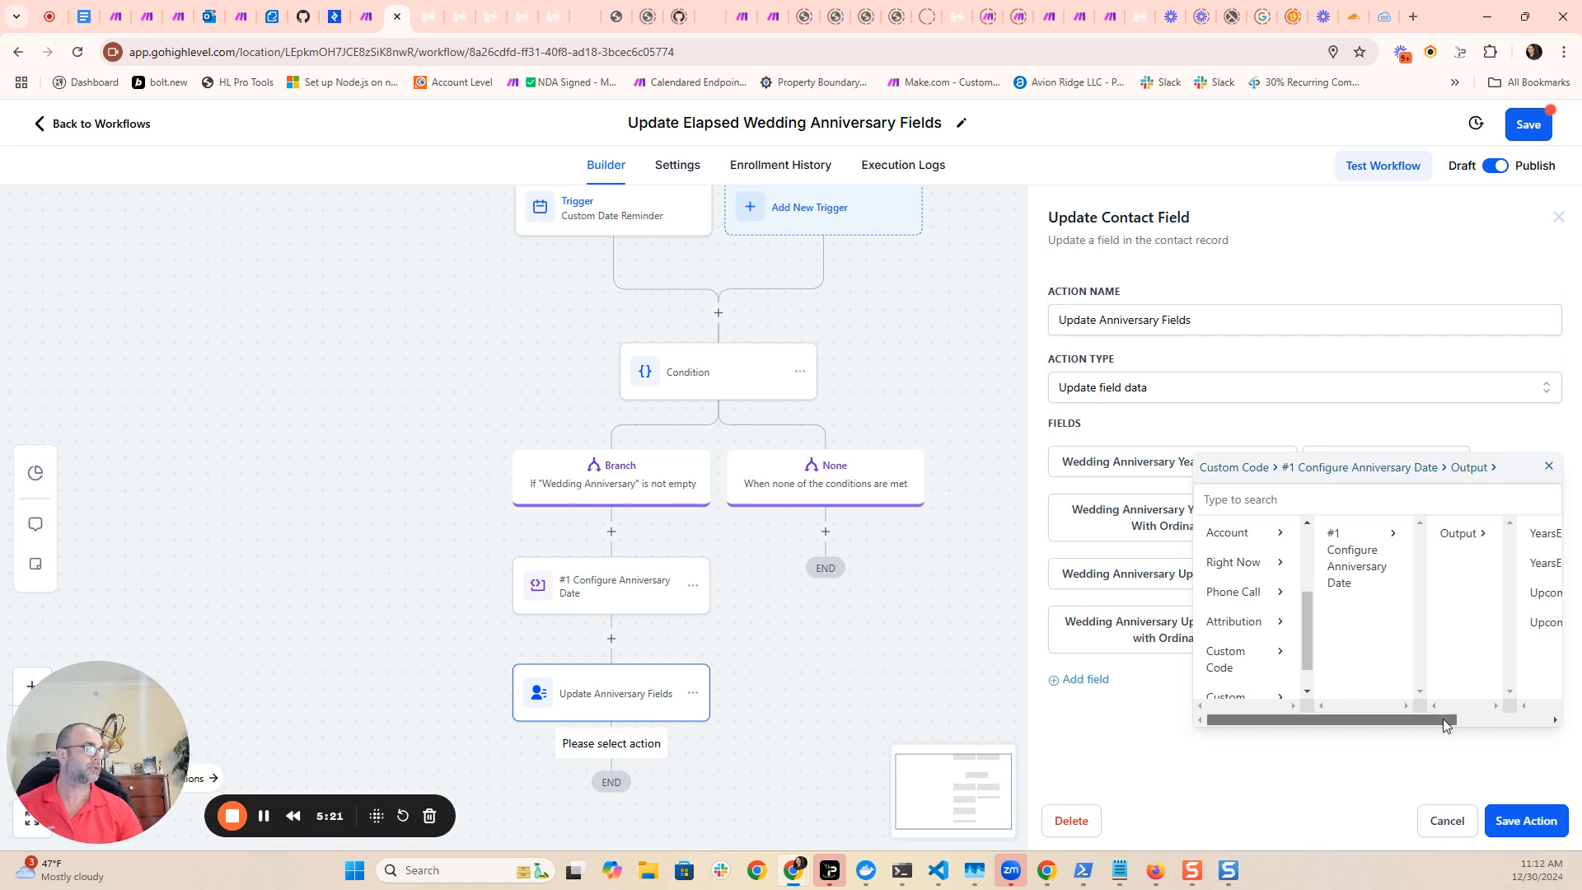
scroll(1443, 725, right, 2)
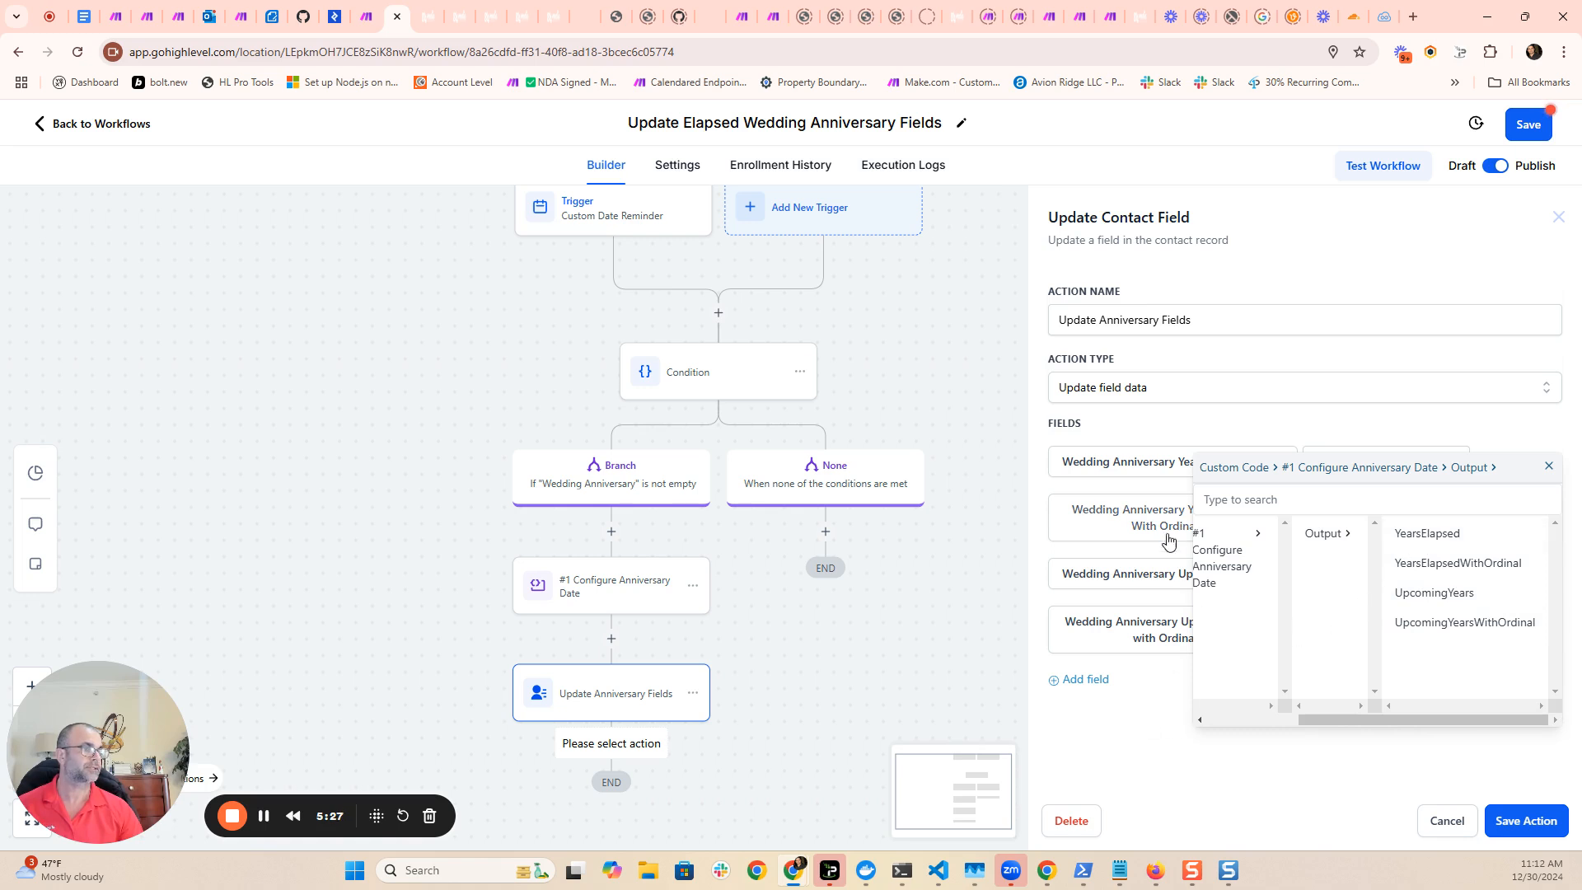
click(1548, 466)
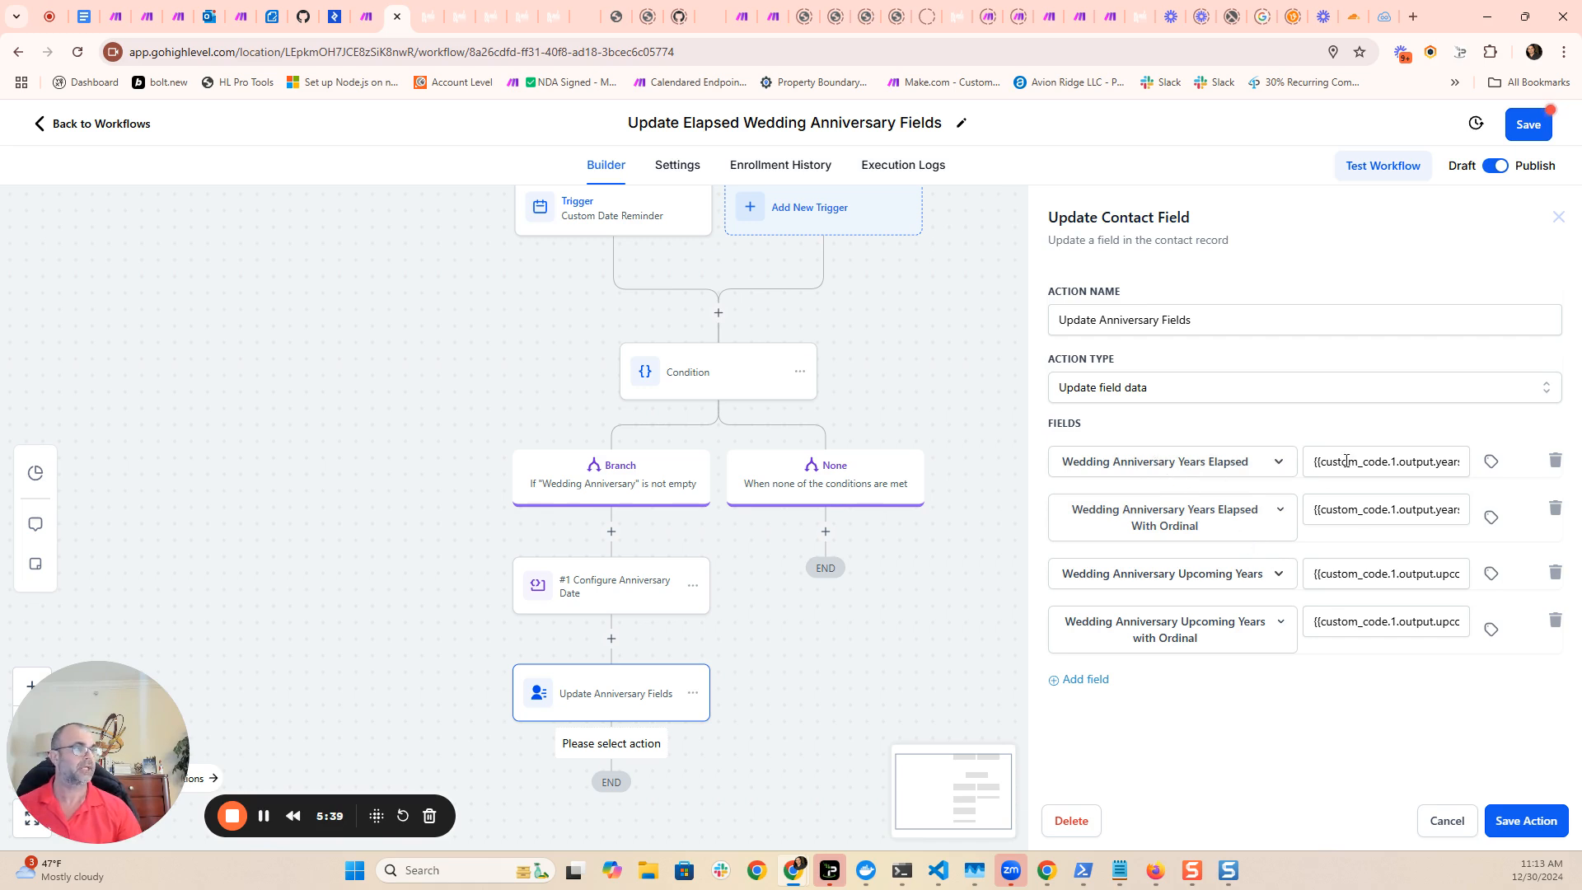
drag(1316, 463, 1485, 463)
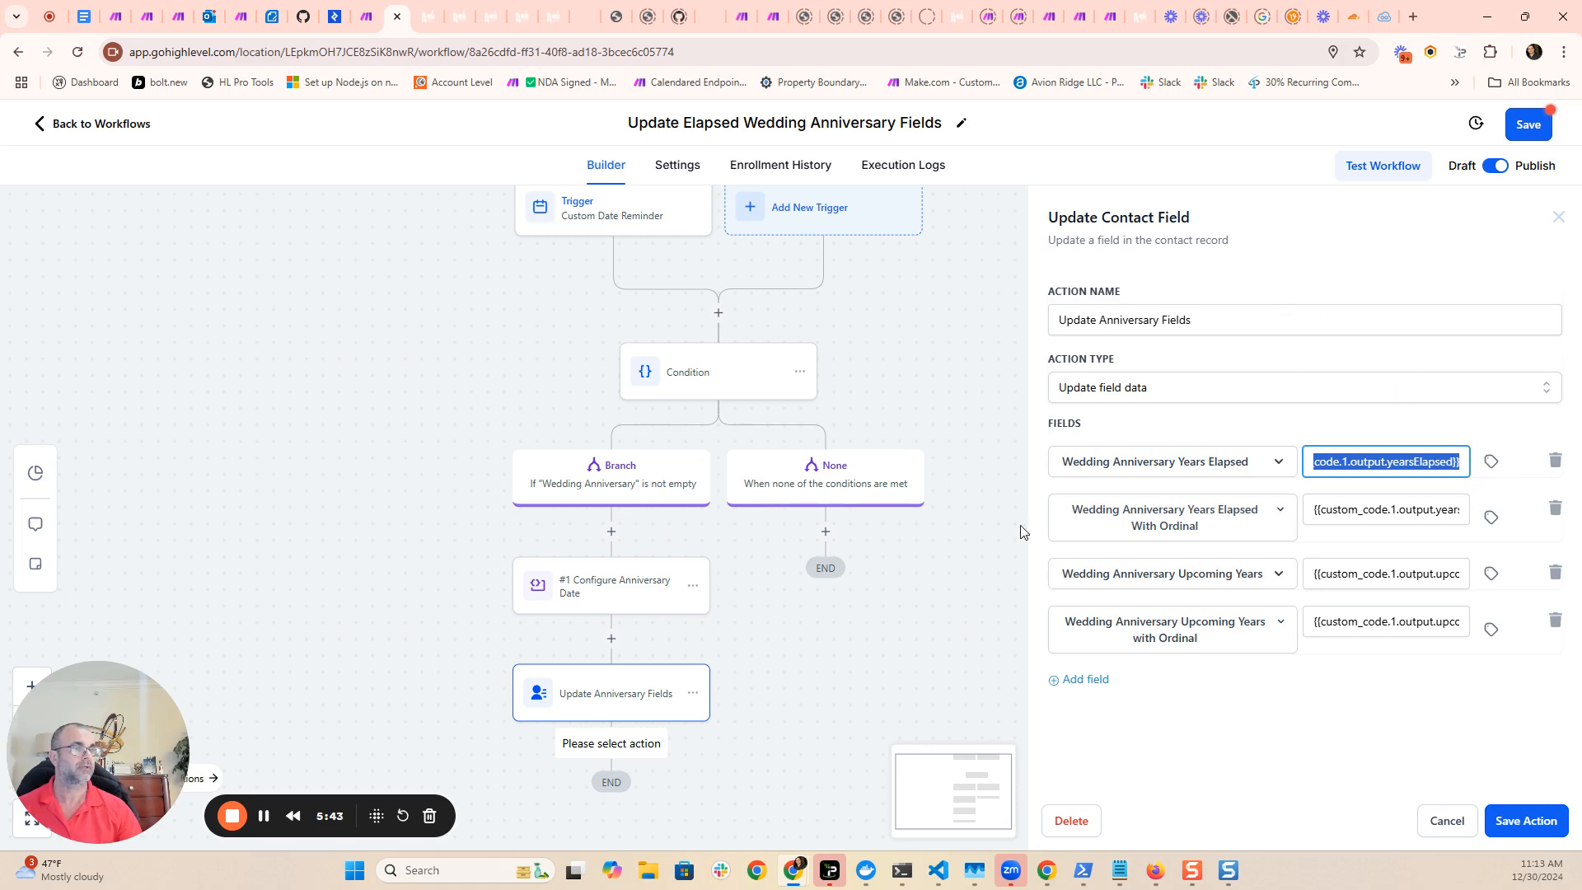
- Reopen the Configure Anniversary Date action to review its date property and JavaScript code
click(585, 588)
scroll(1339, 553, down, 5)
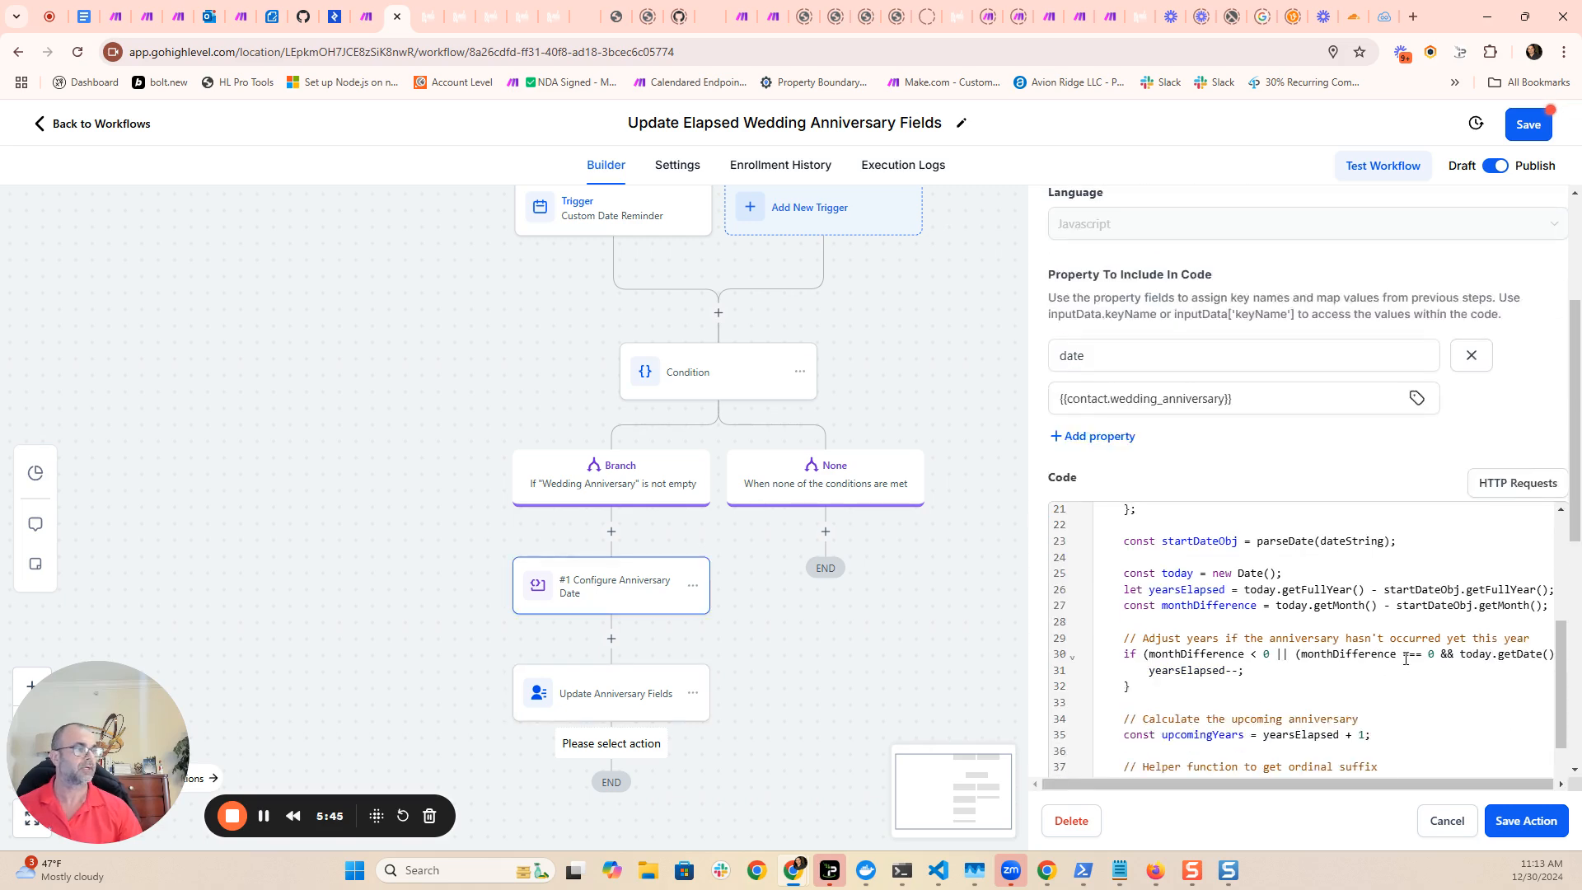
scroll(1273, 434, up, 2)
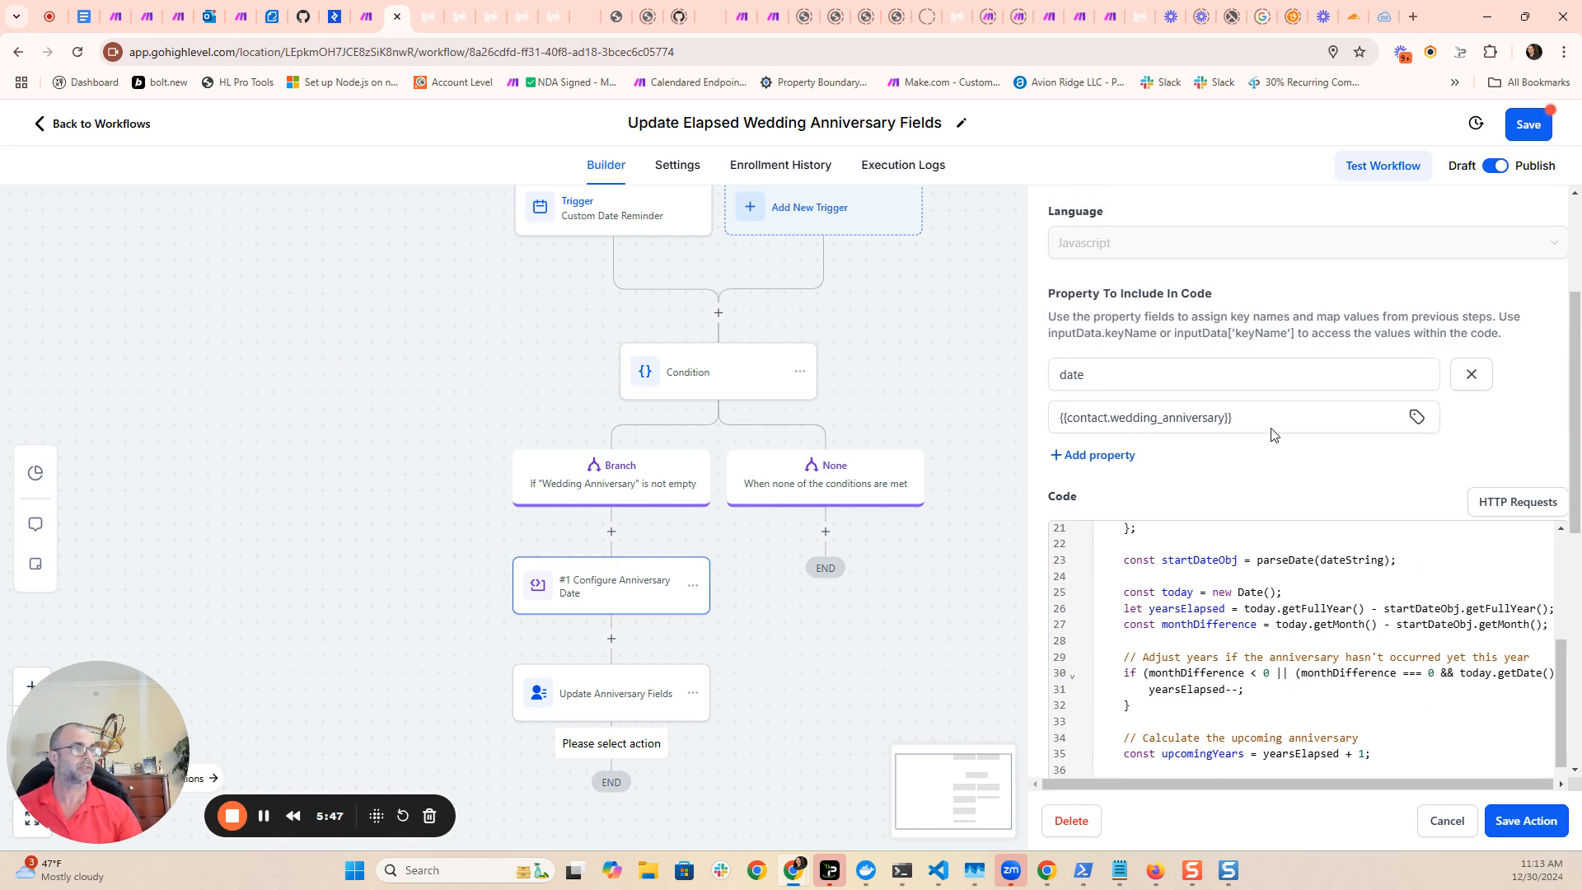
- Review the Configure Anniversary Date action's settings and date property, and open the Custom Date Reminder trigger to check its Wedding Anniversary filter
scroll(1271, 434, up, 1)
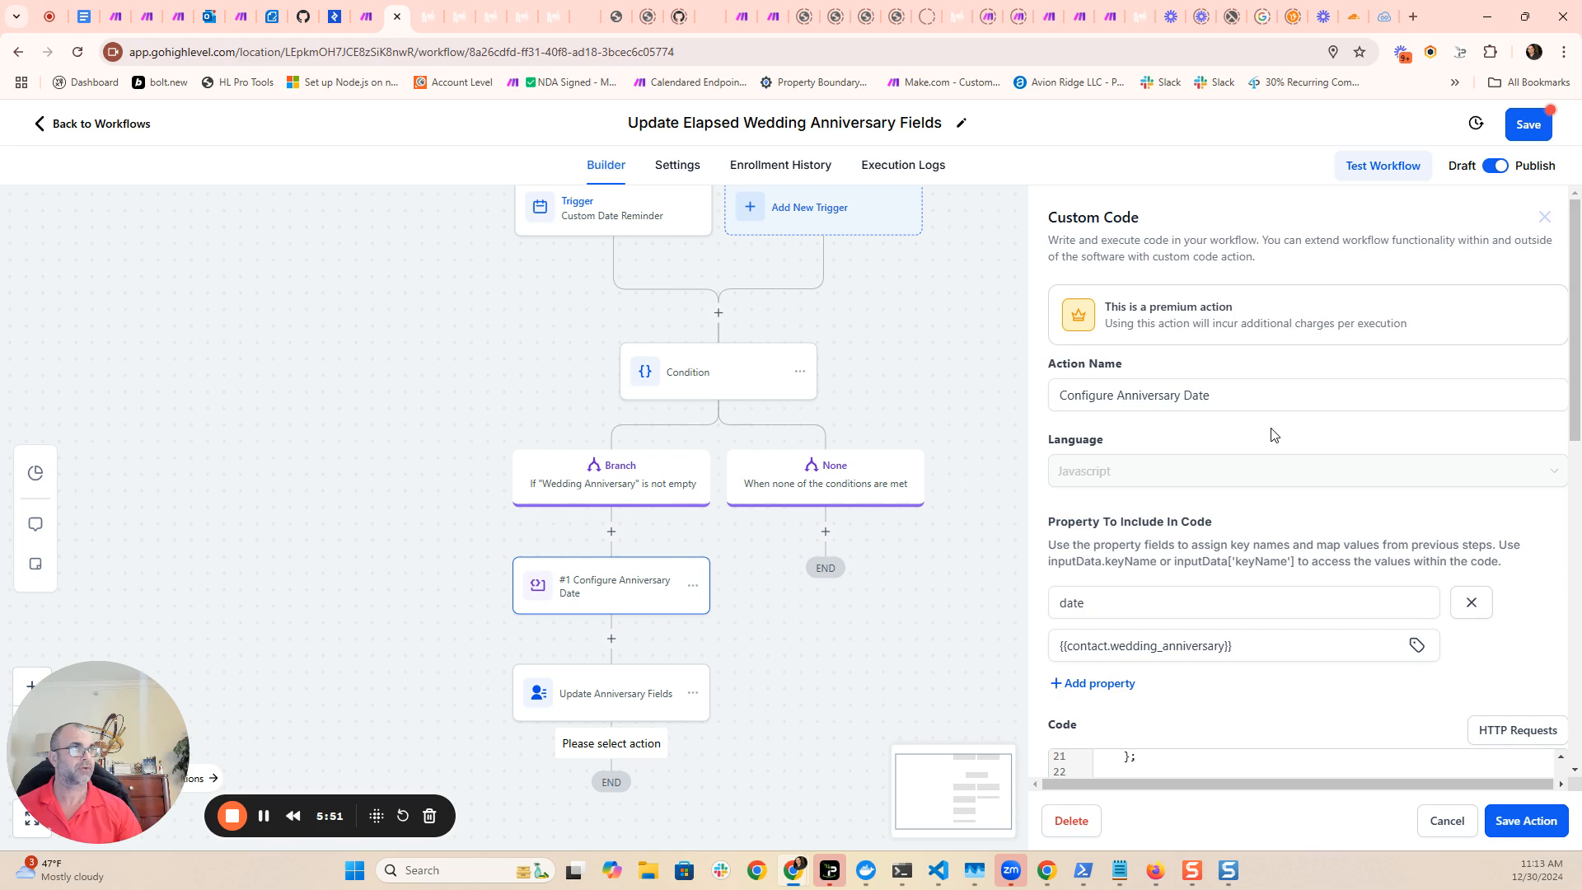
scroll(1273, 434, down, 1)
scroll(1268, 431, up, 1)
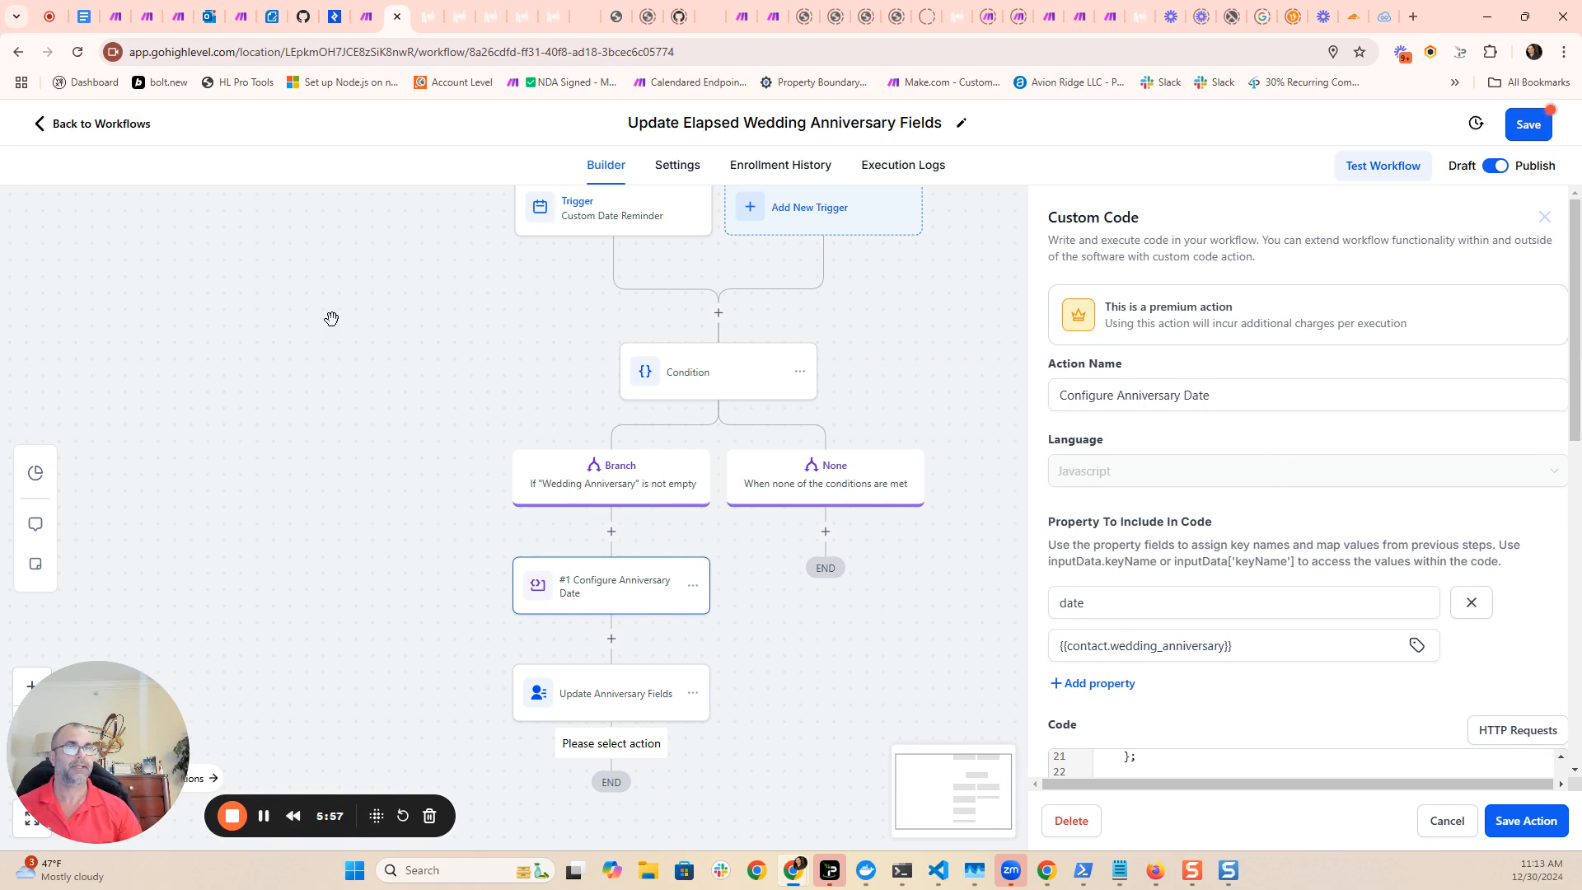
scroll(404, 276, up, 1)
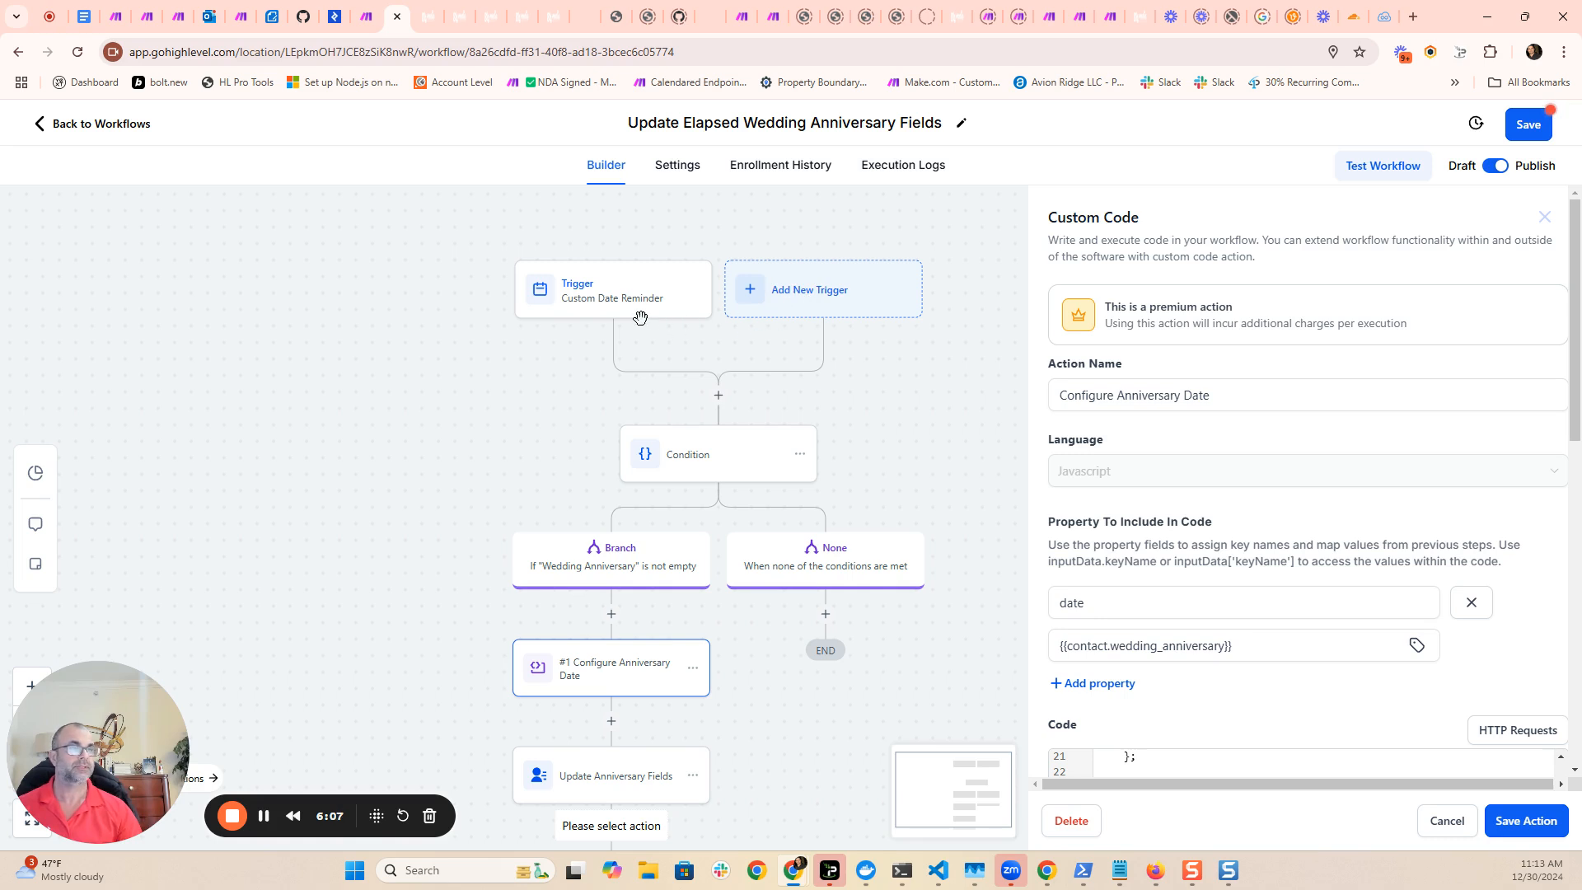
click(581, 302)
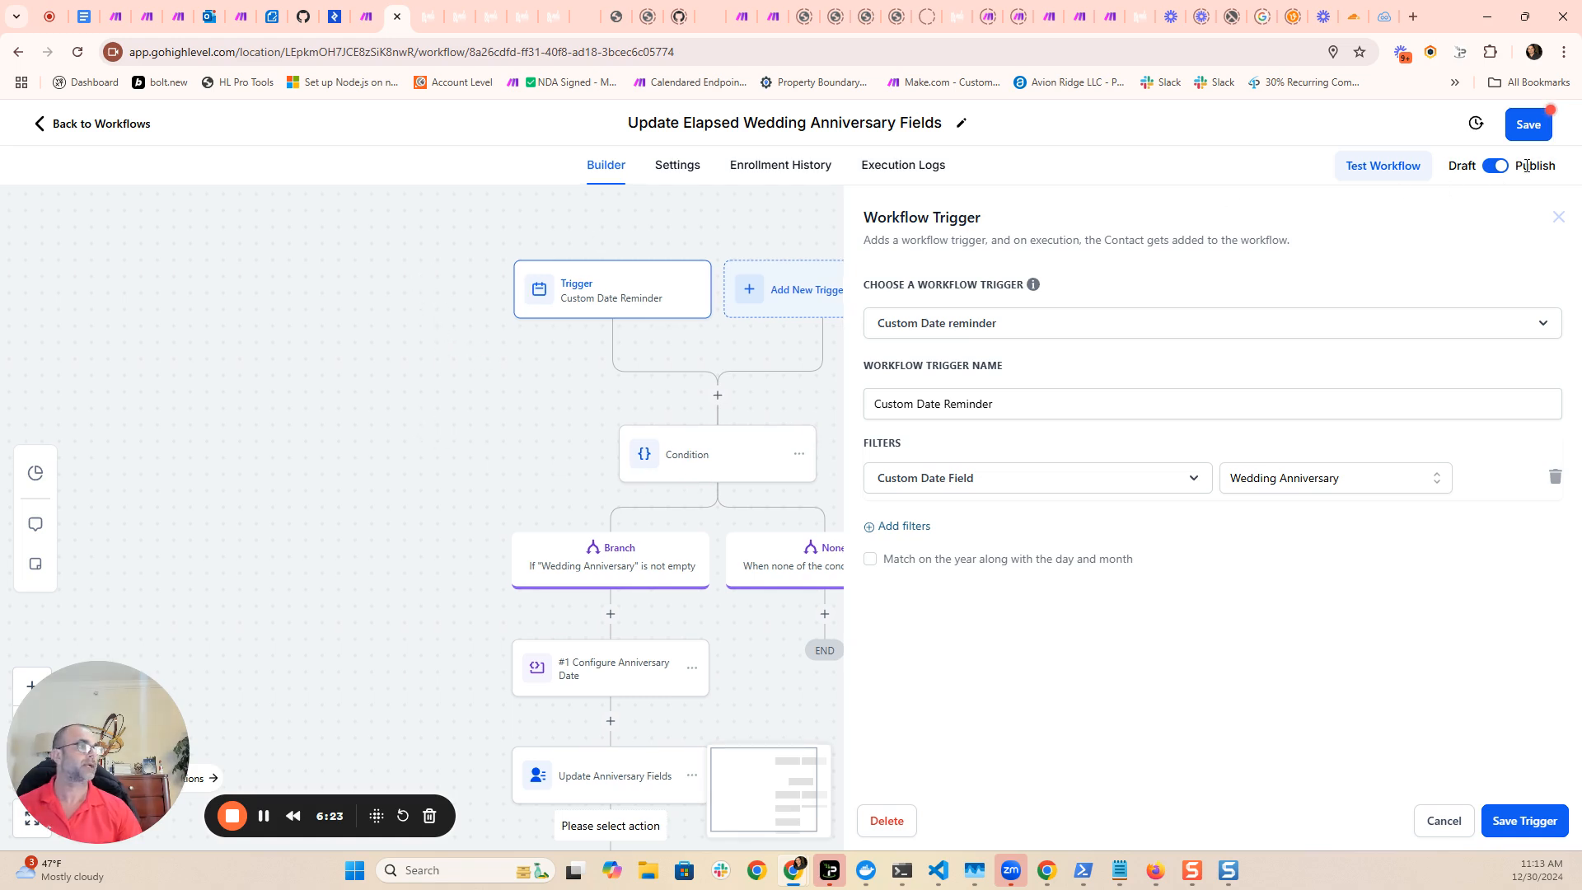
- Save the Custom Date Reminder trigger and the Update Elapsed Wedding Anniversary Fields workflow
click(1526, 124)
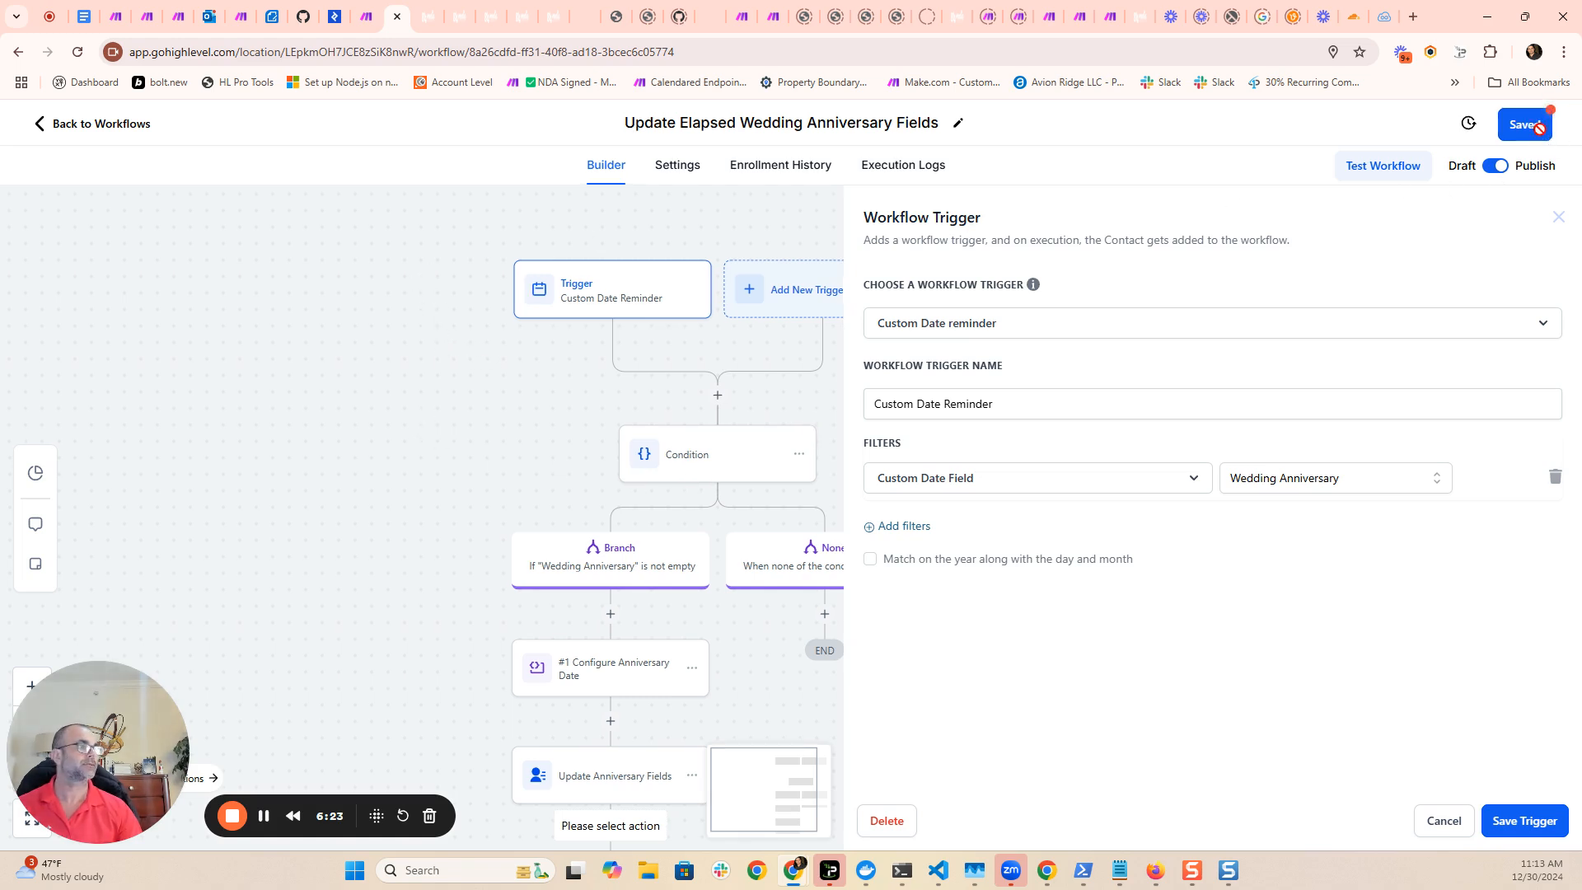
click(1534, 824)
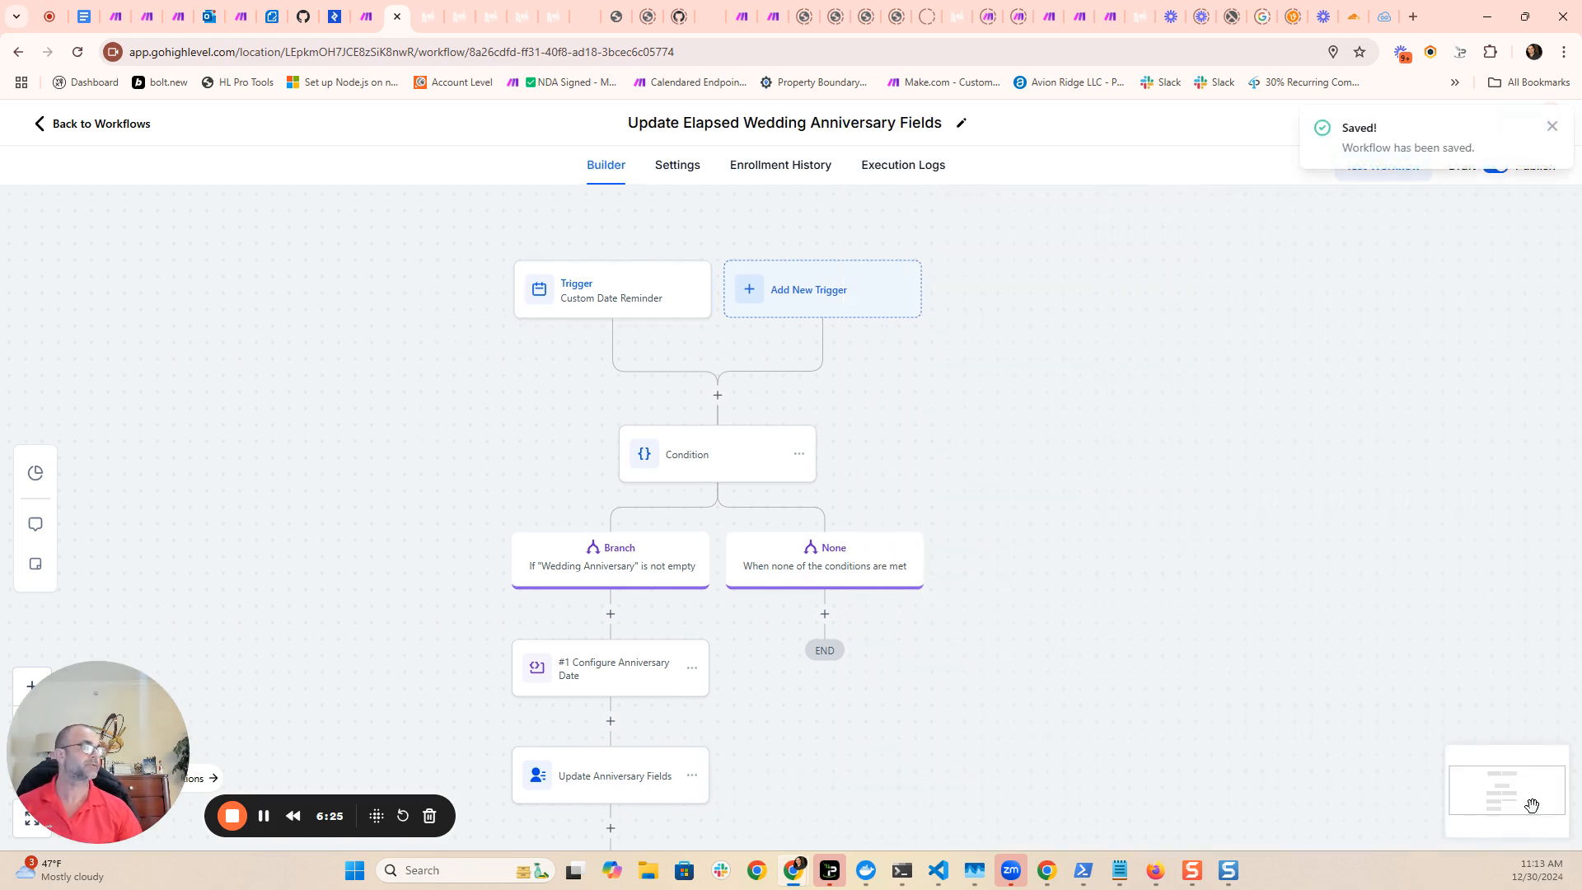
click(1553, 127)
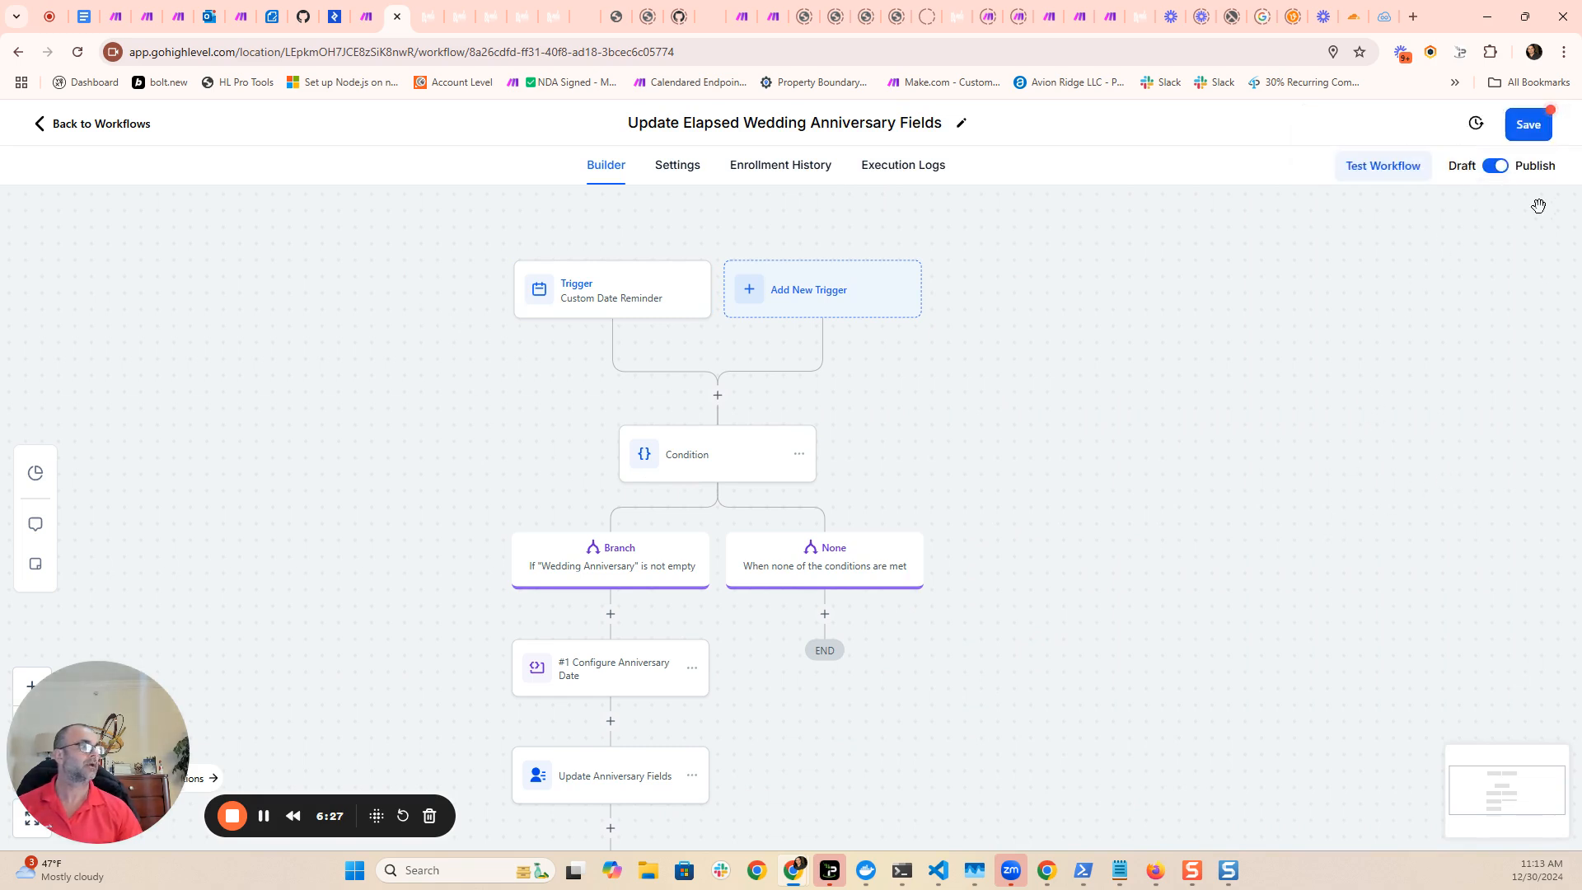
click(1532, 124)
click(1544, 130)
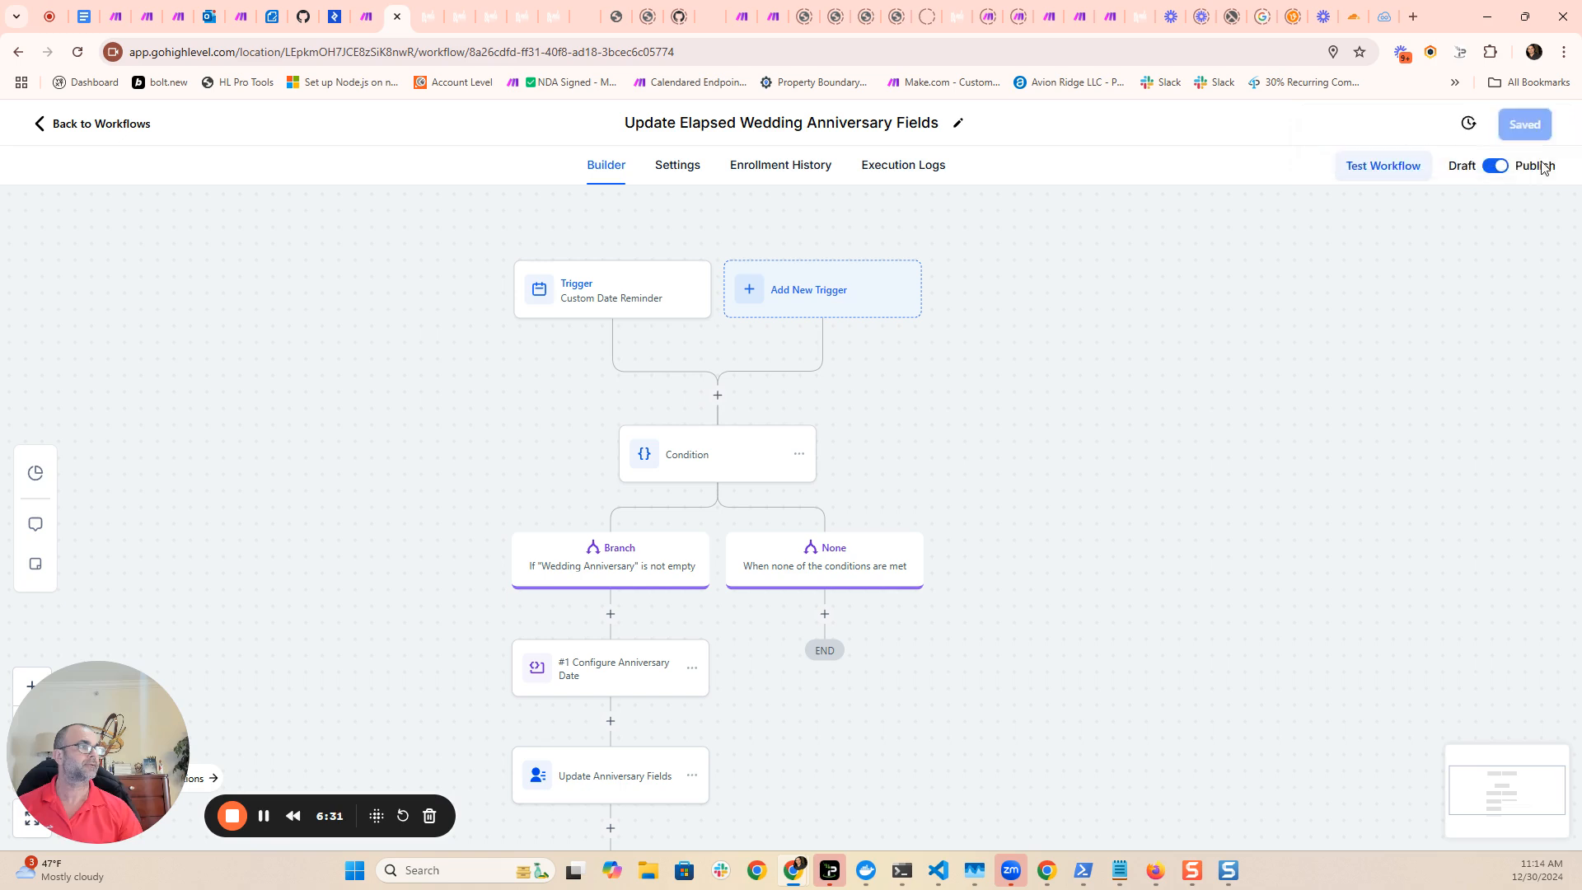
- Switch to the Make scenario and check which workflow each of the two Add Contact to Workflow modules uses
drag(1213, 372, 1227, 356)
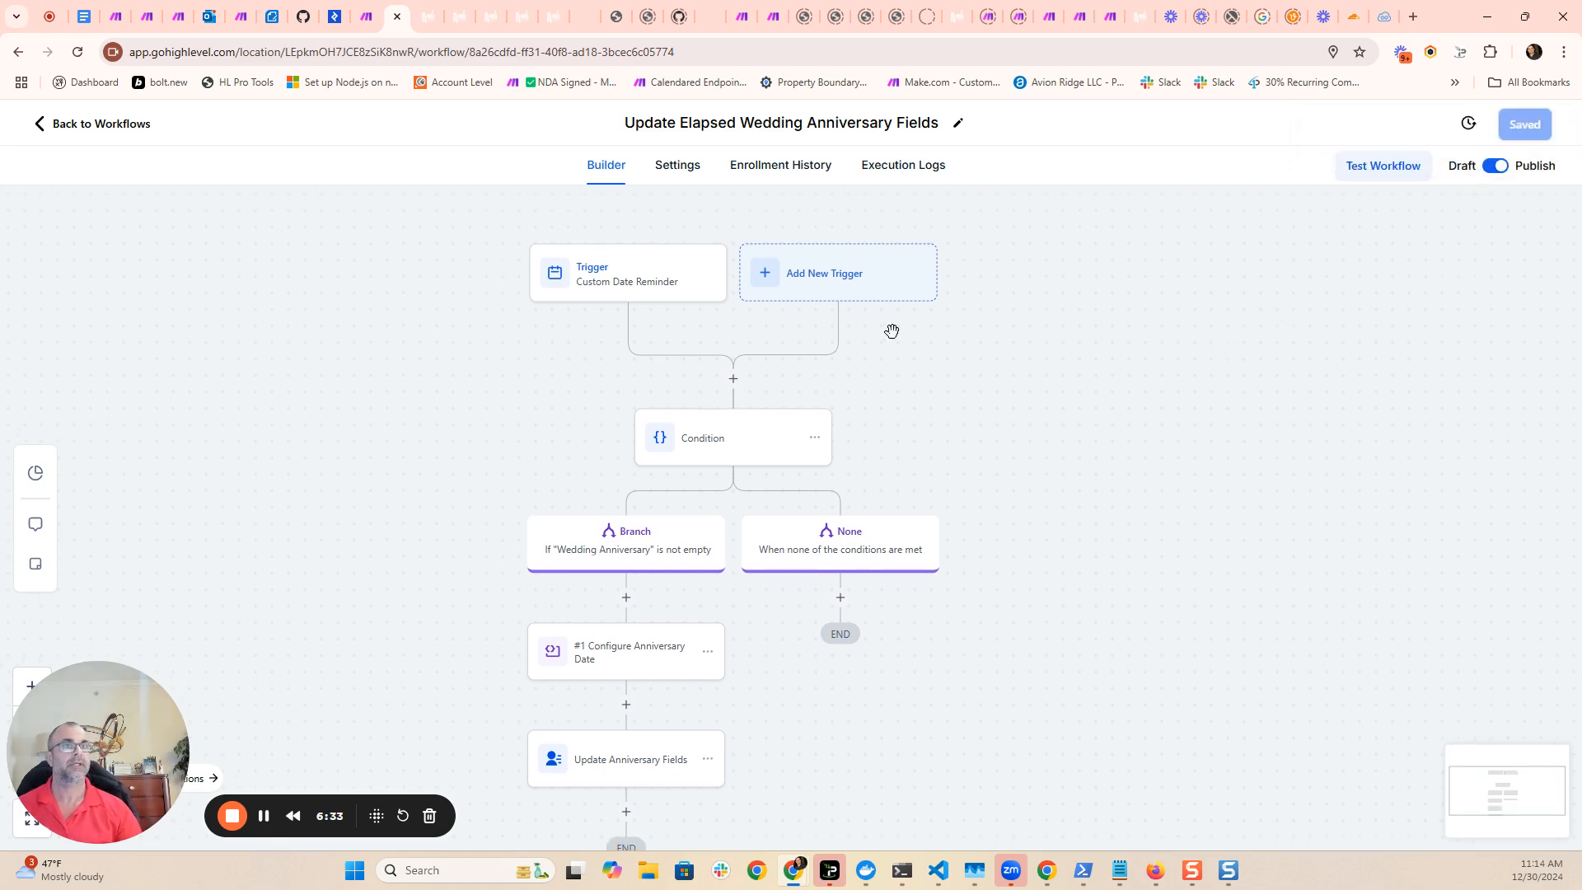
click(367, 28)
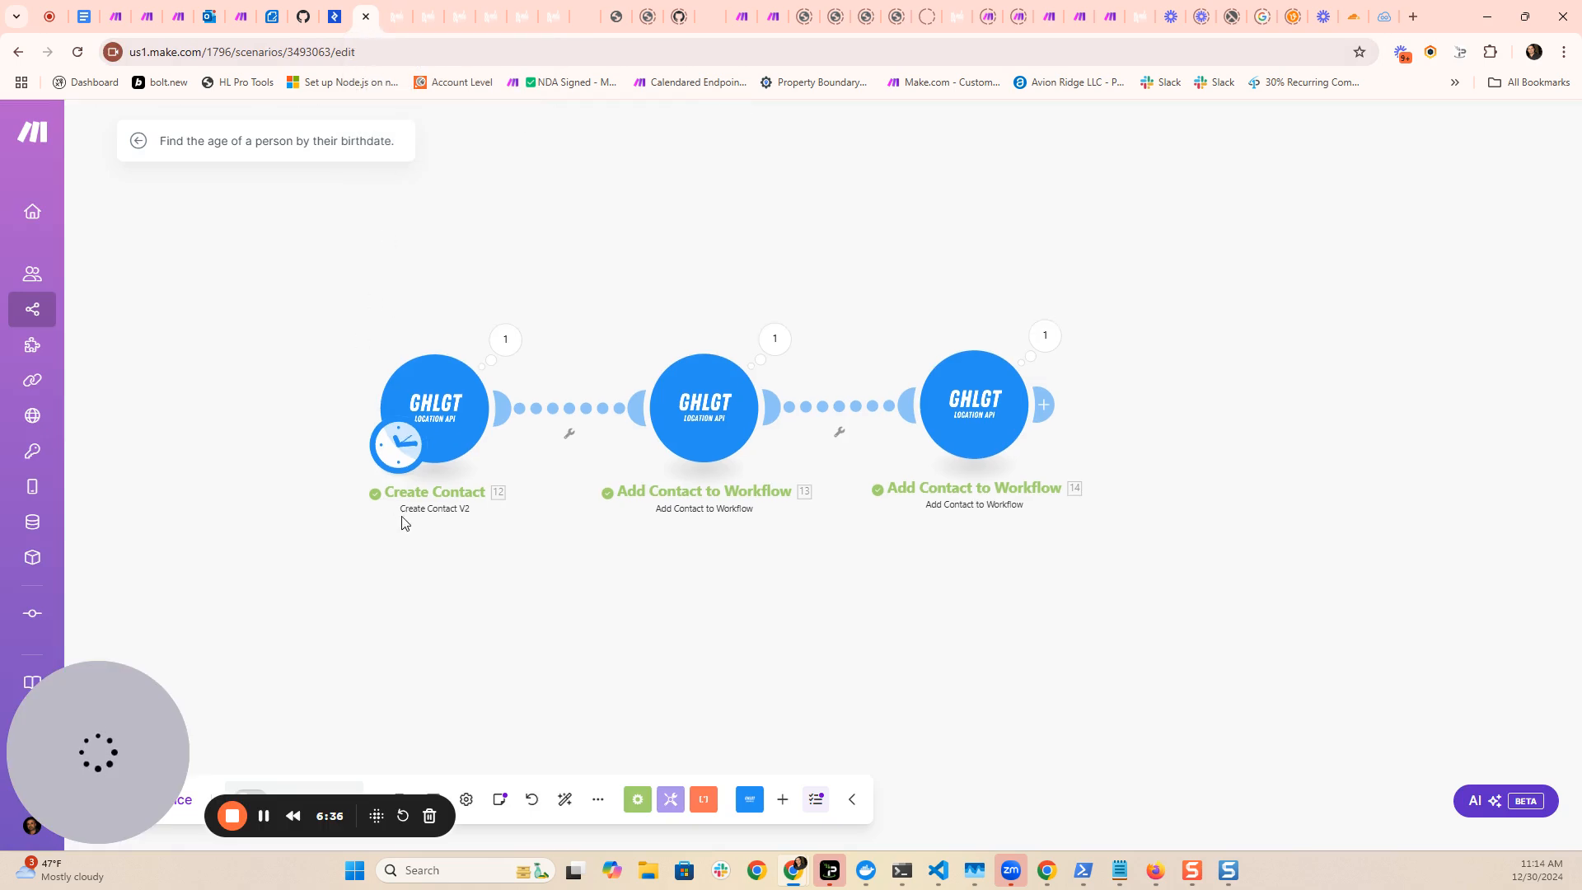
click(696, 413)
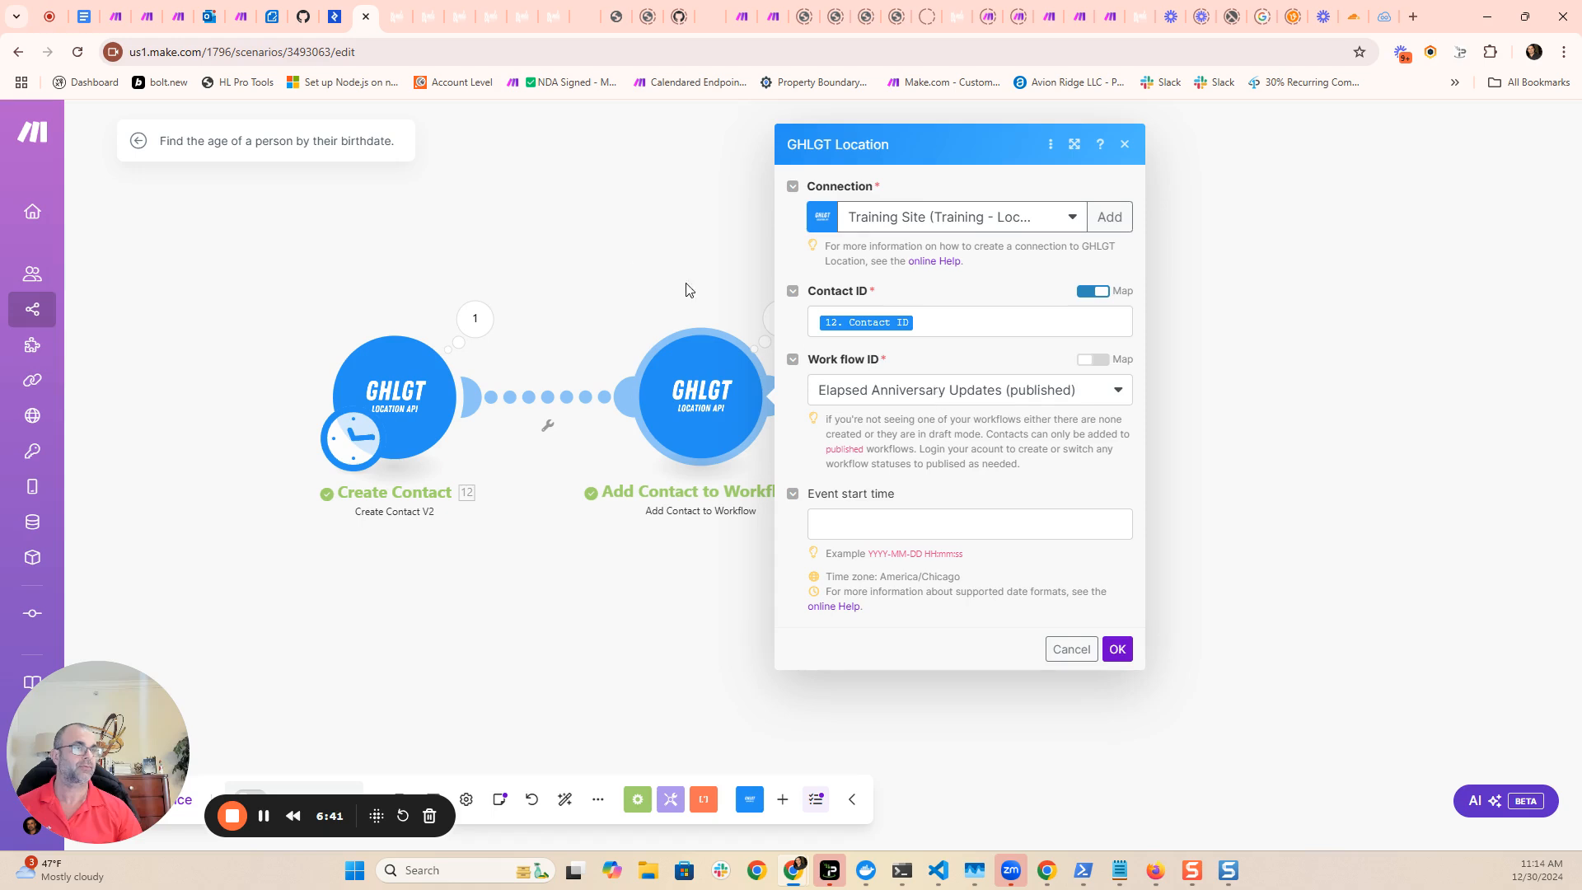
click(632, 272)
click(1000, 405)
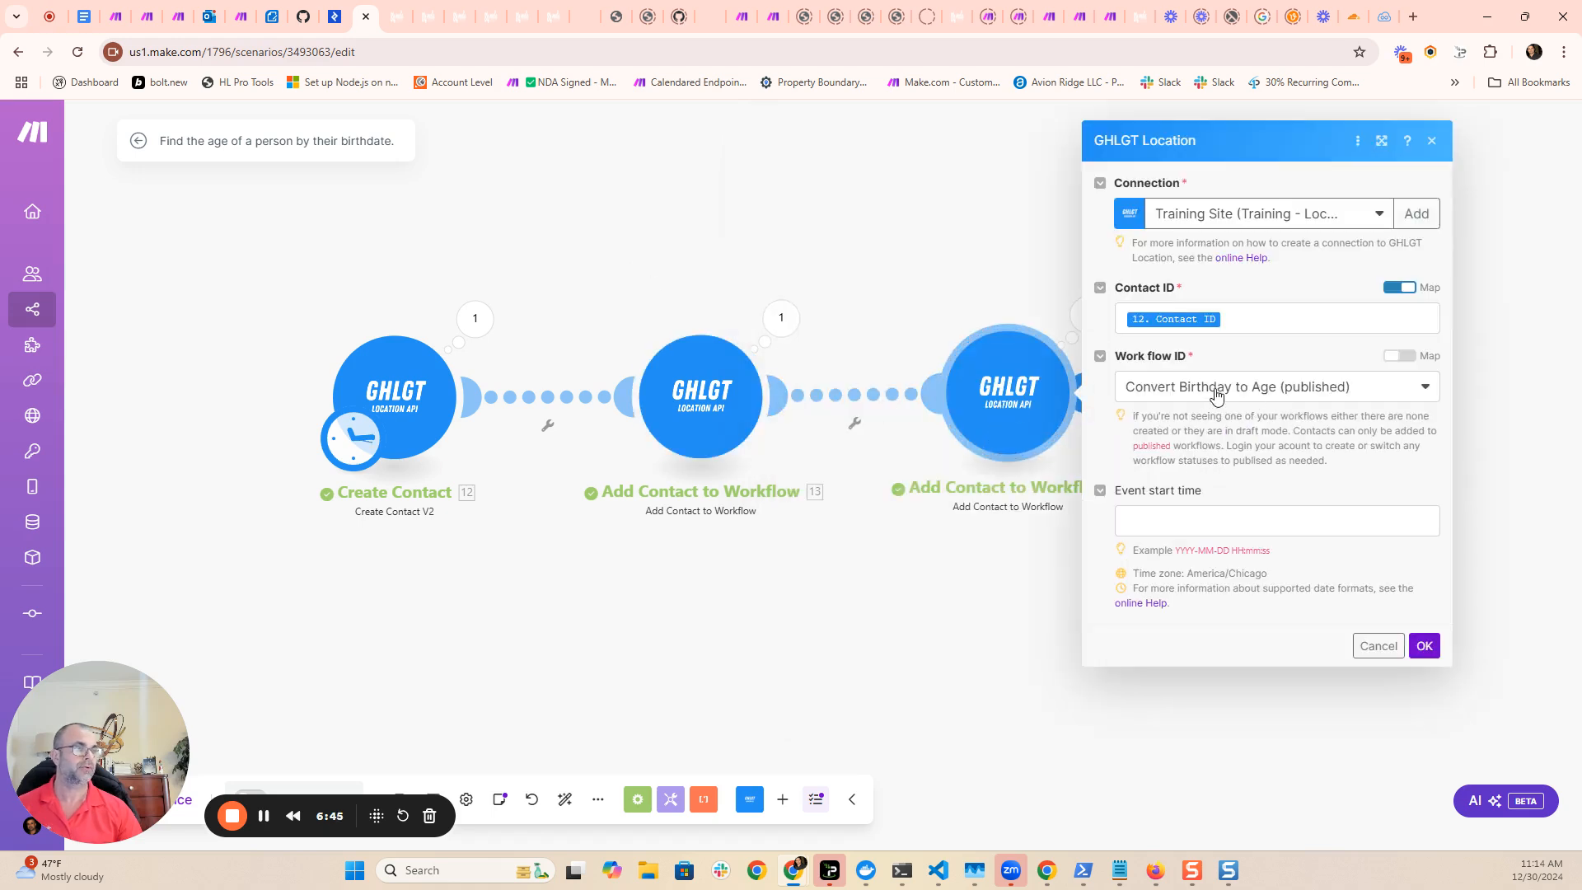
click(972, 289)
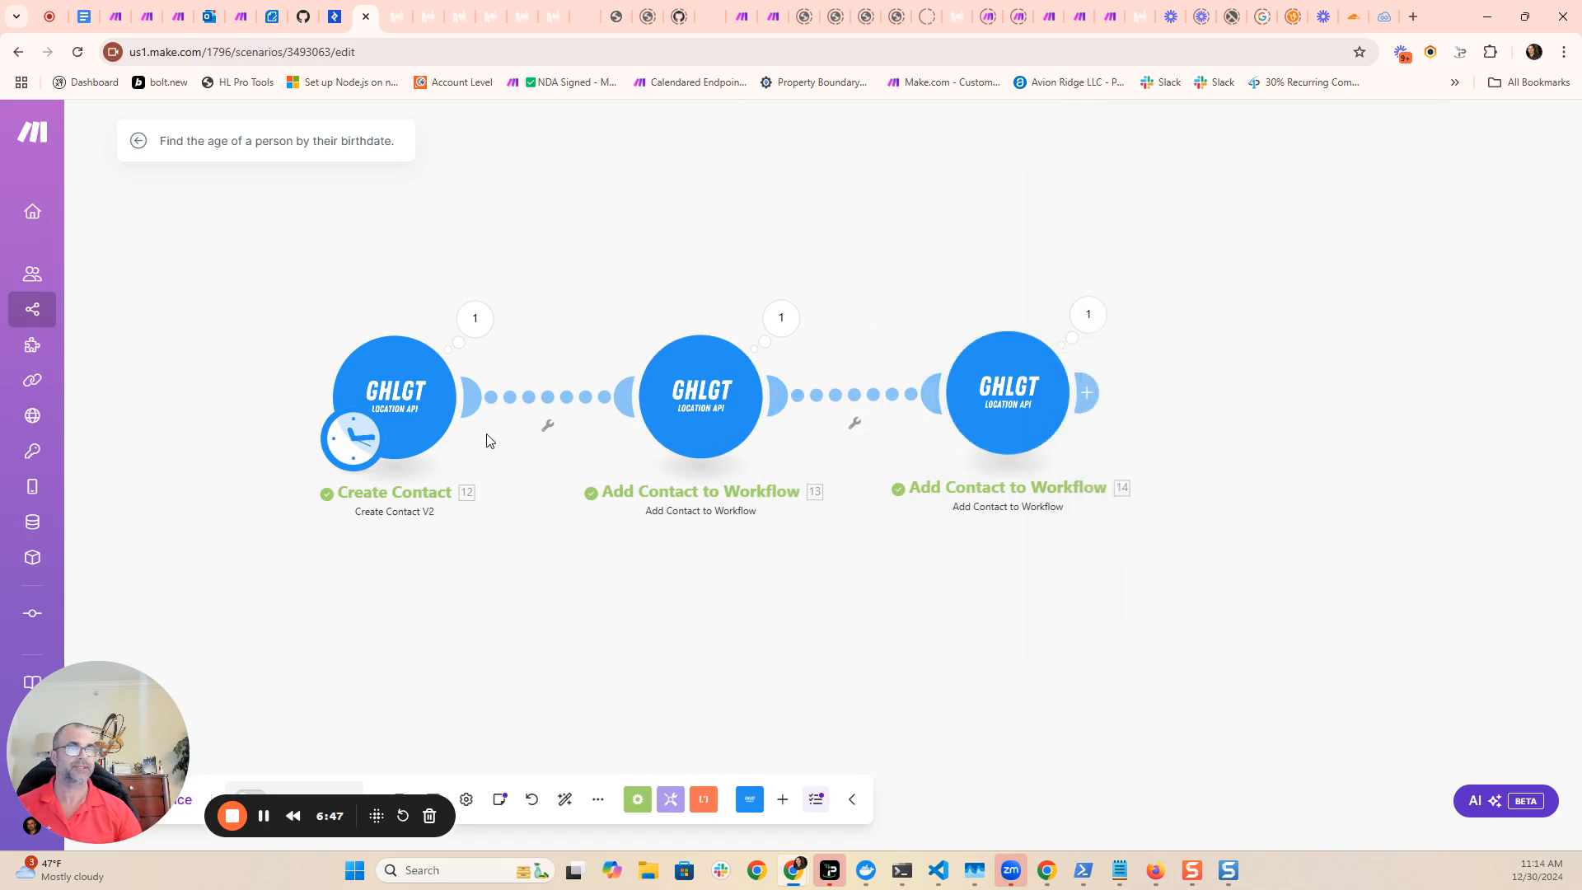
- Review the Create Contact module's contact details, date of birth, Wedding Anniversary date and the remaining anniversary custom fields
click(407, 399)
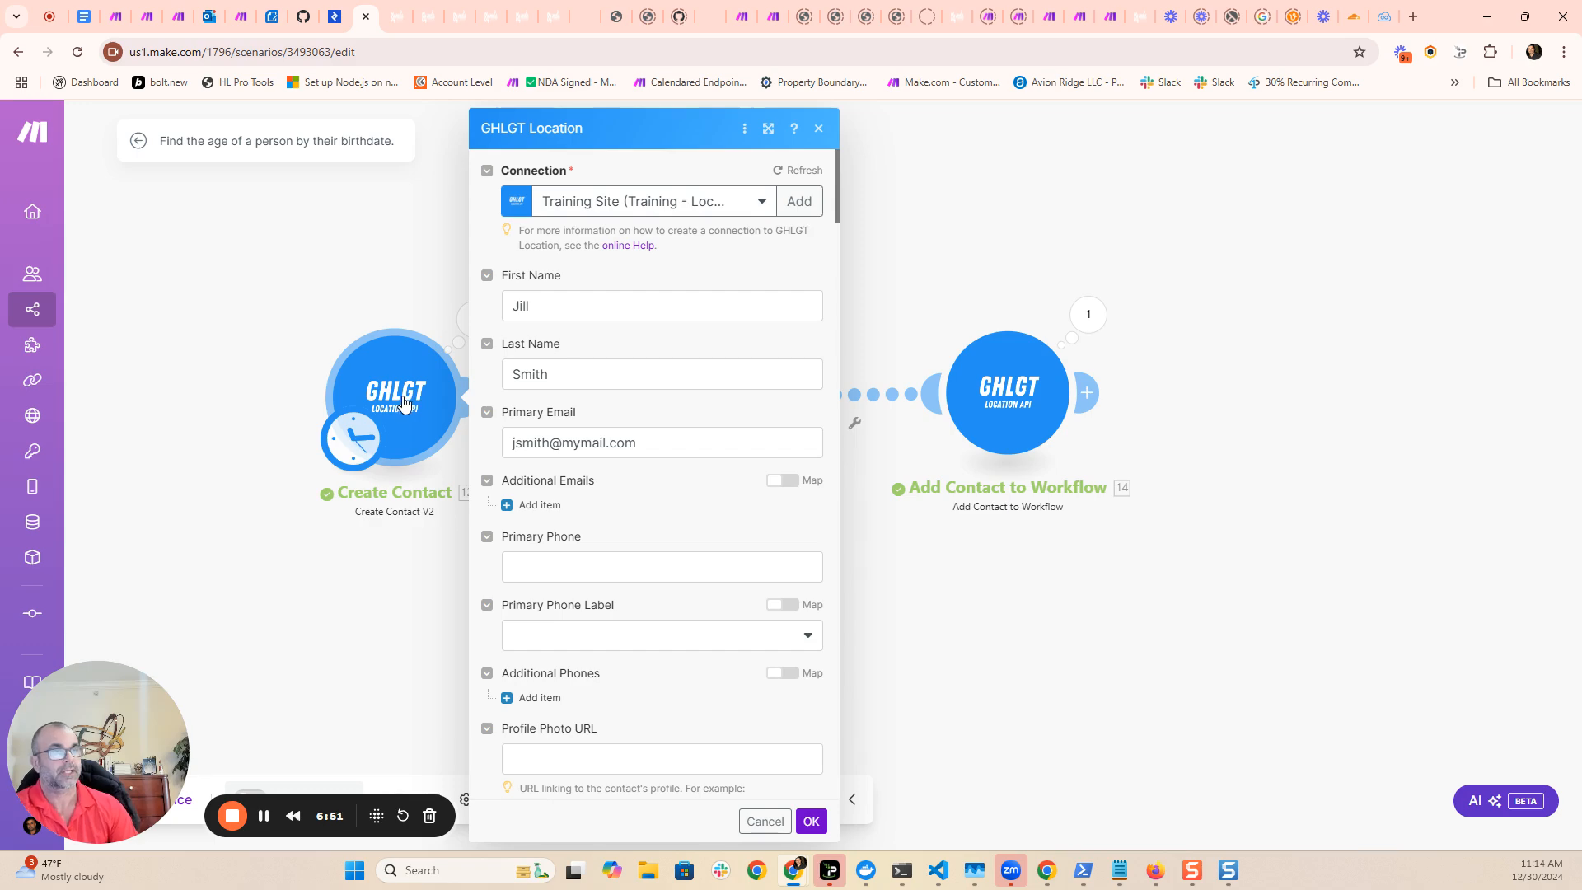
scroll(674, 508, down, 6)
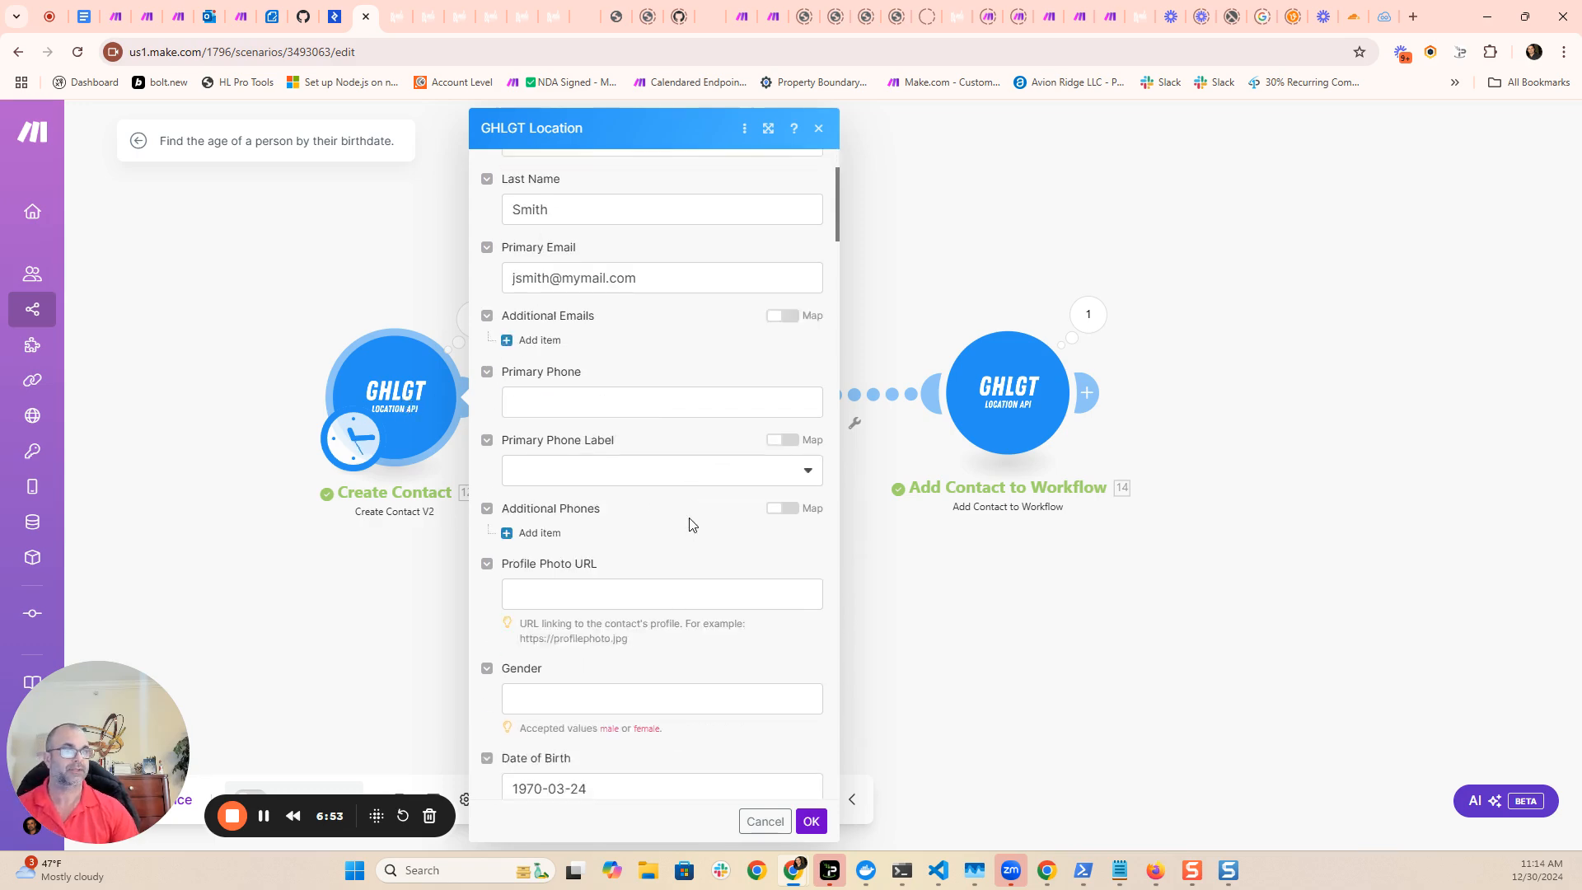
drag(588, 459, 531, 459)
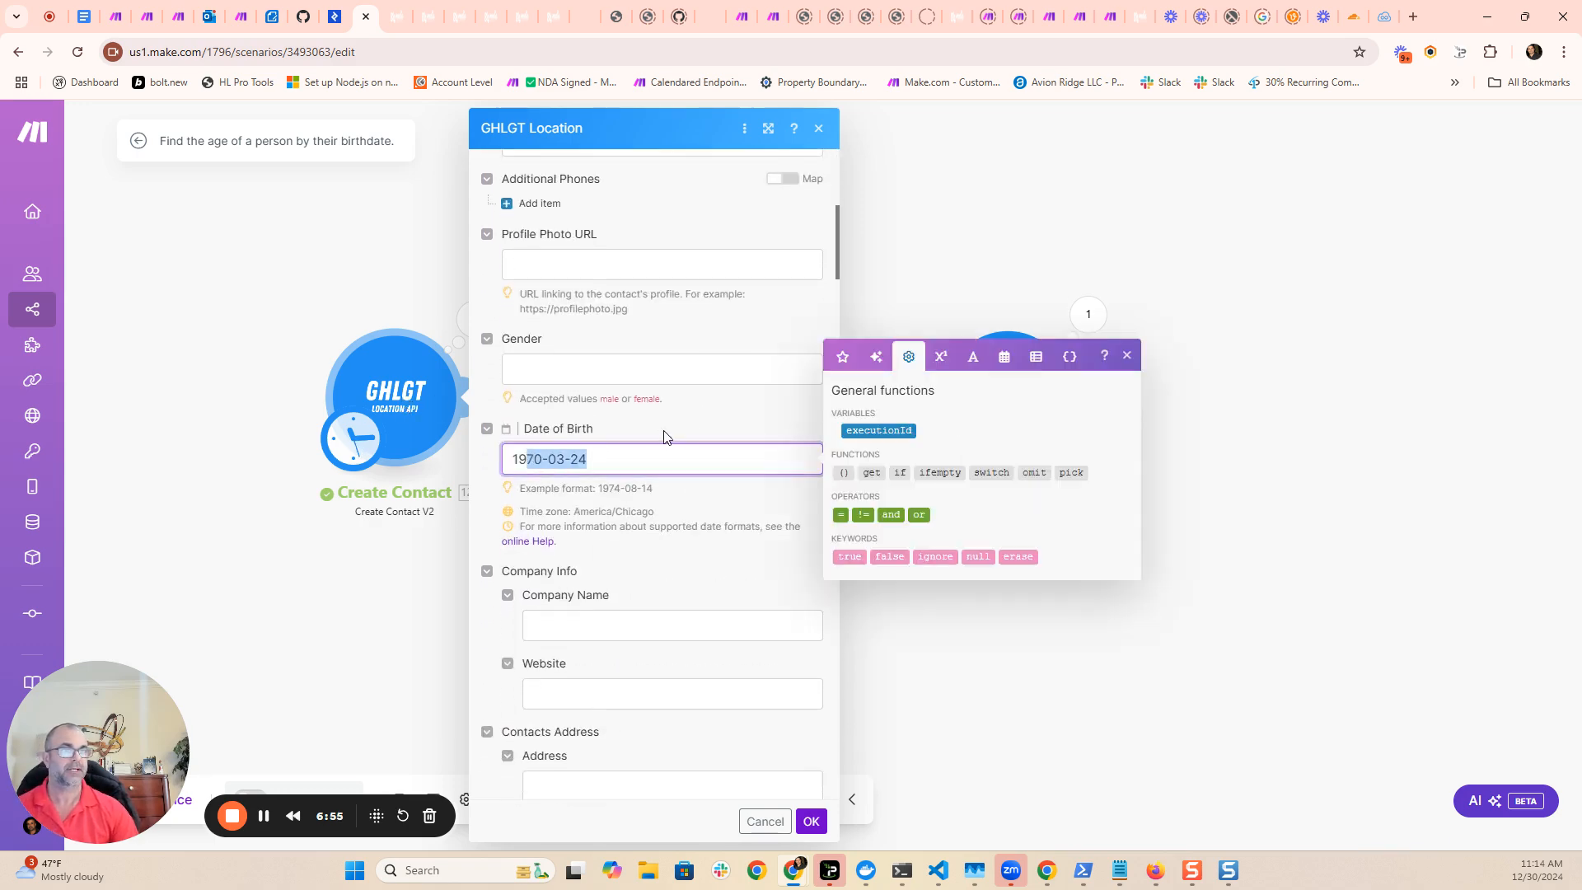
scroll(671, 445, down, 10)
scroll(684, 467, down, 10)
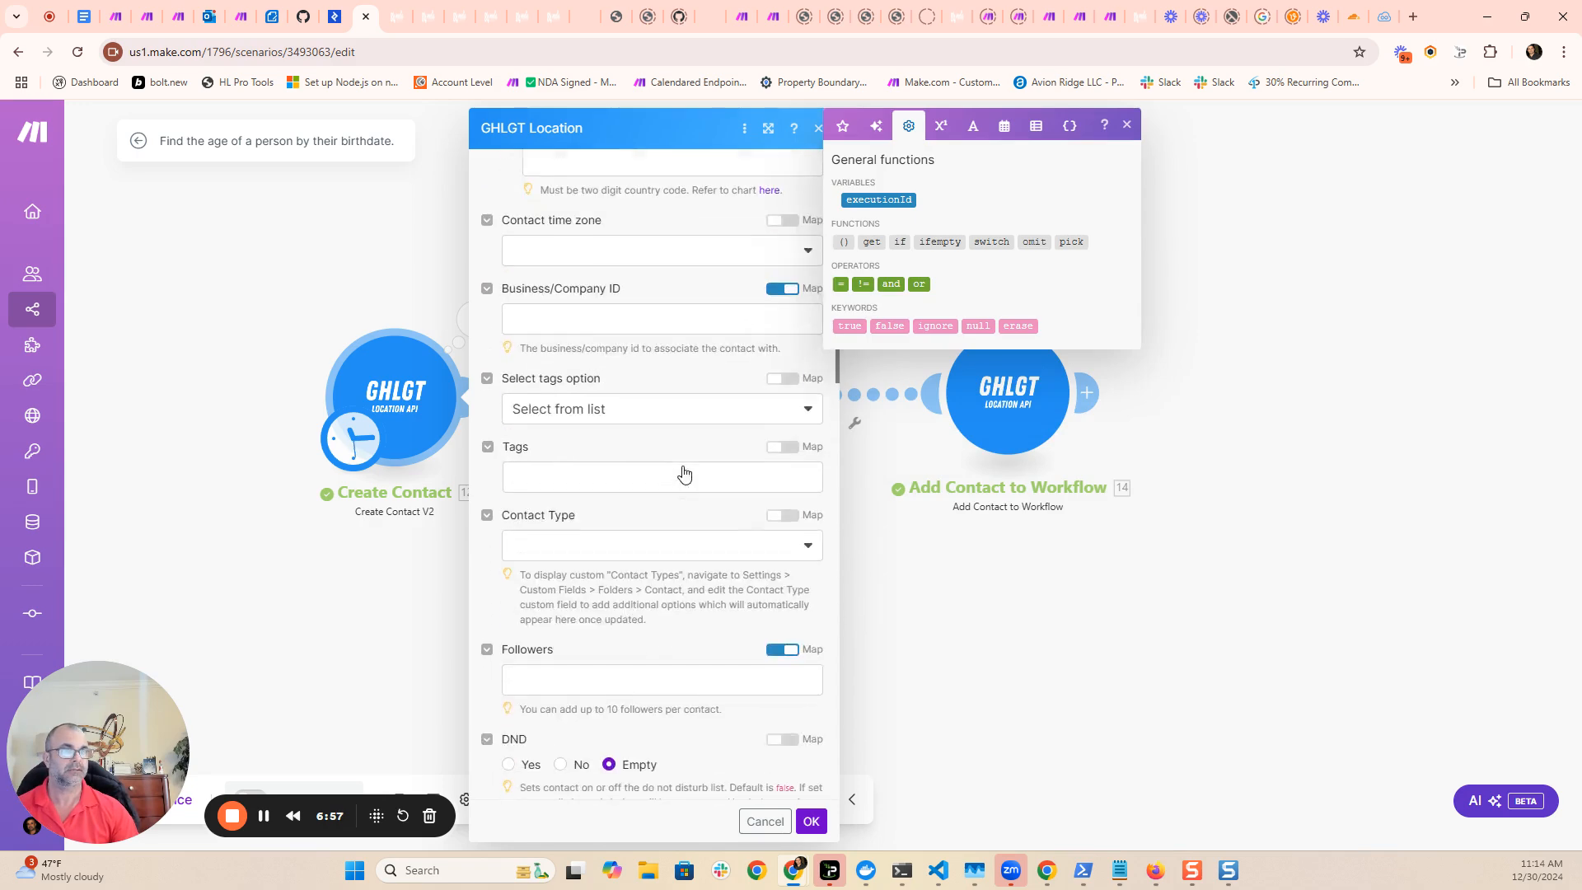
scroll(683, 469, down, 10)
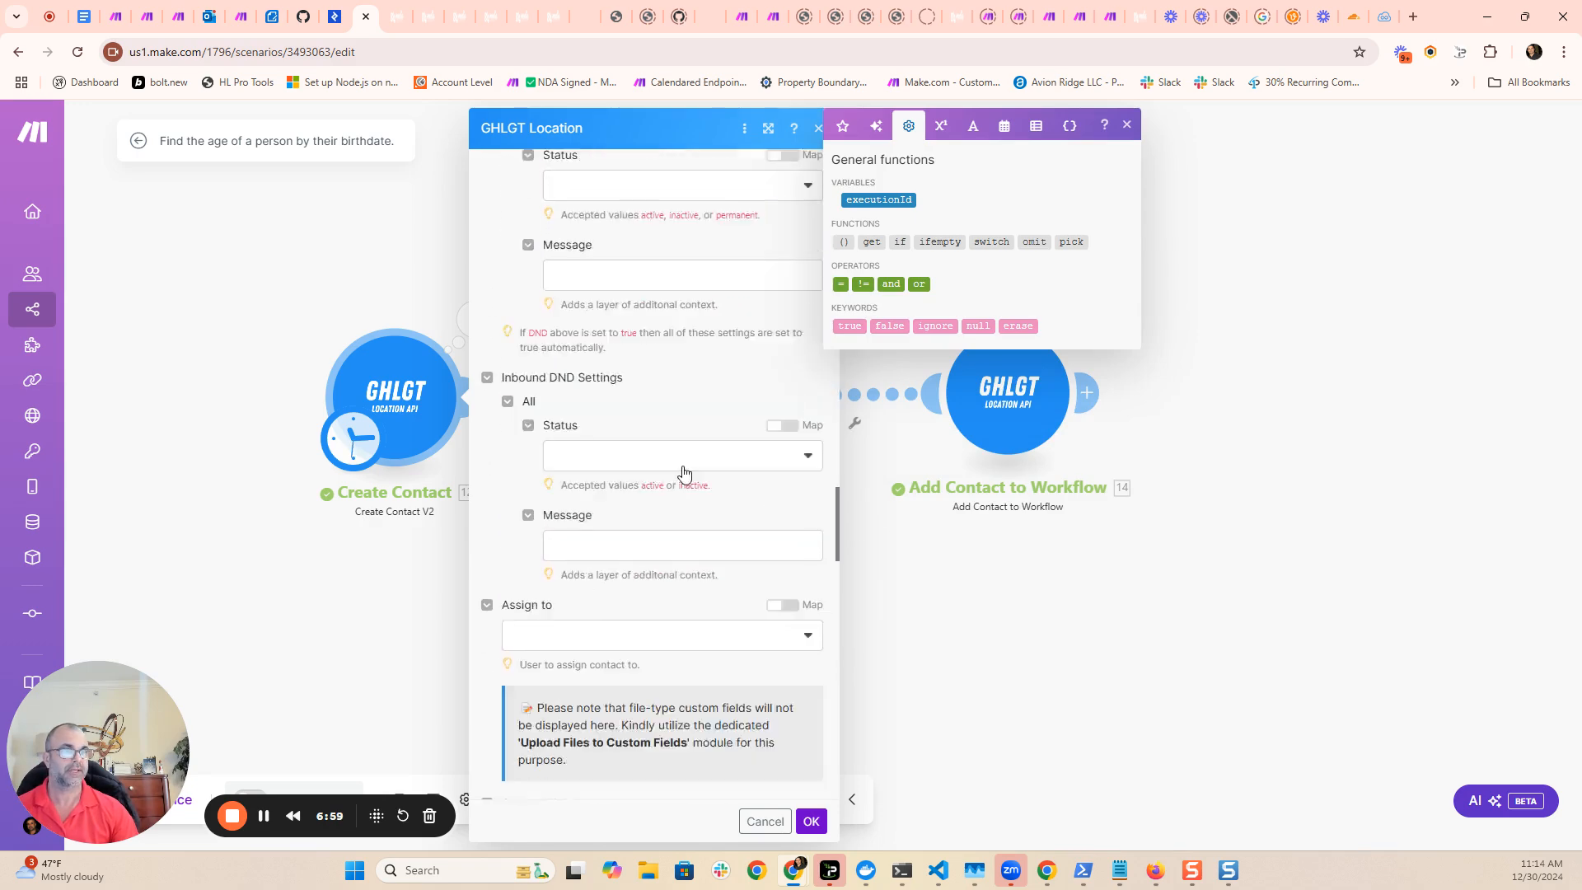
click(626, 330)
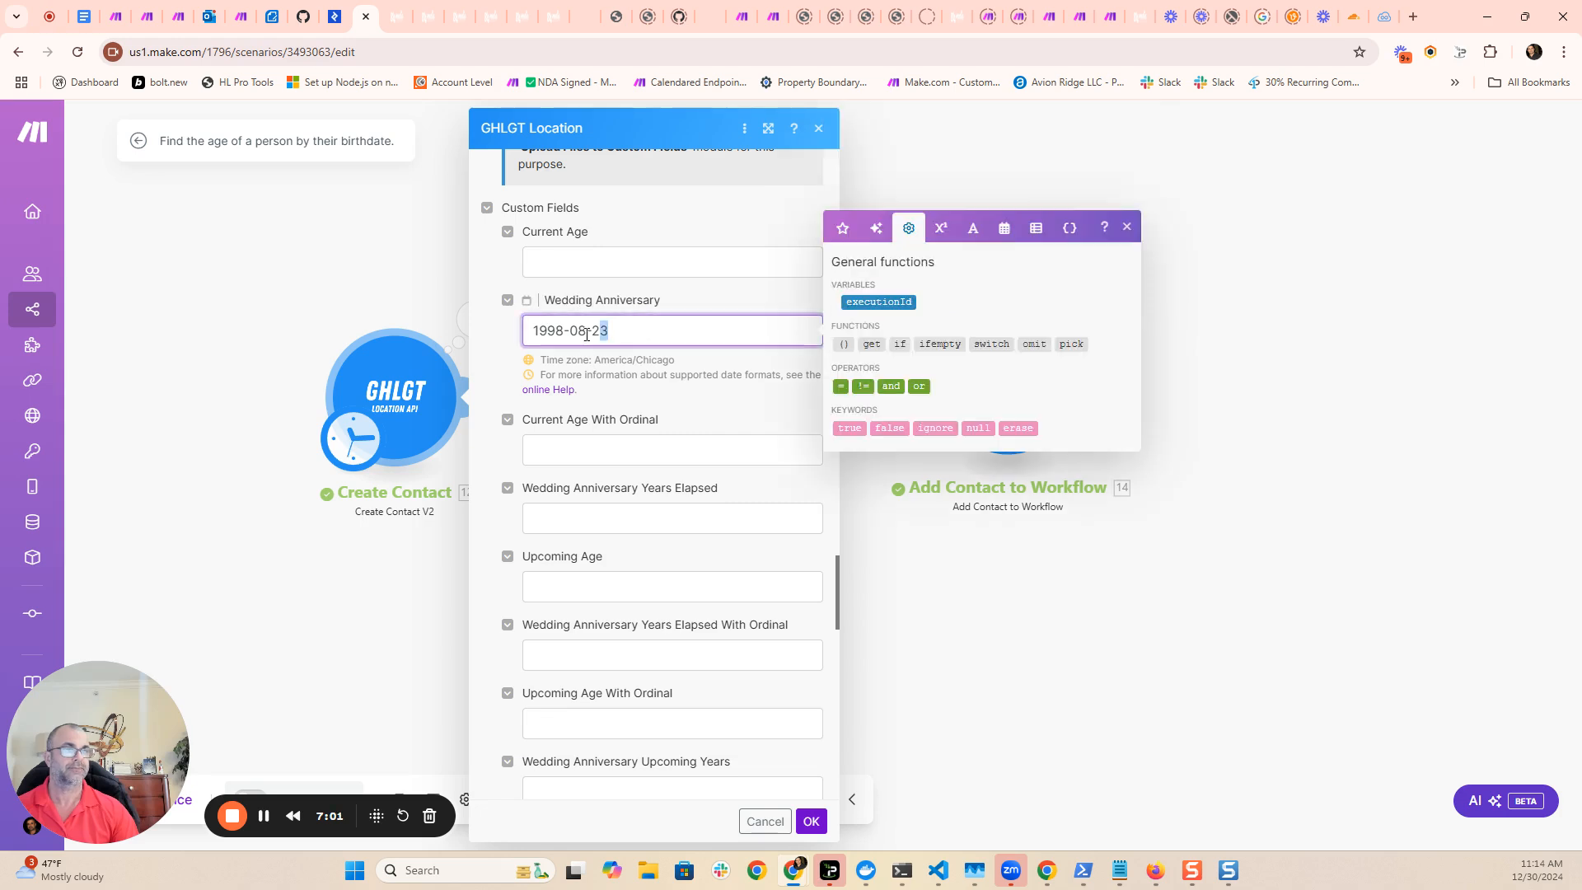
drag(614, 330, 519, 340)
click(715, 301)
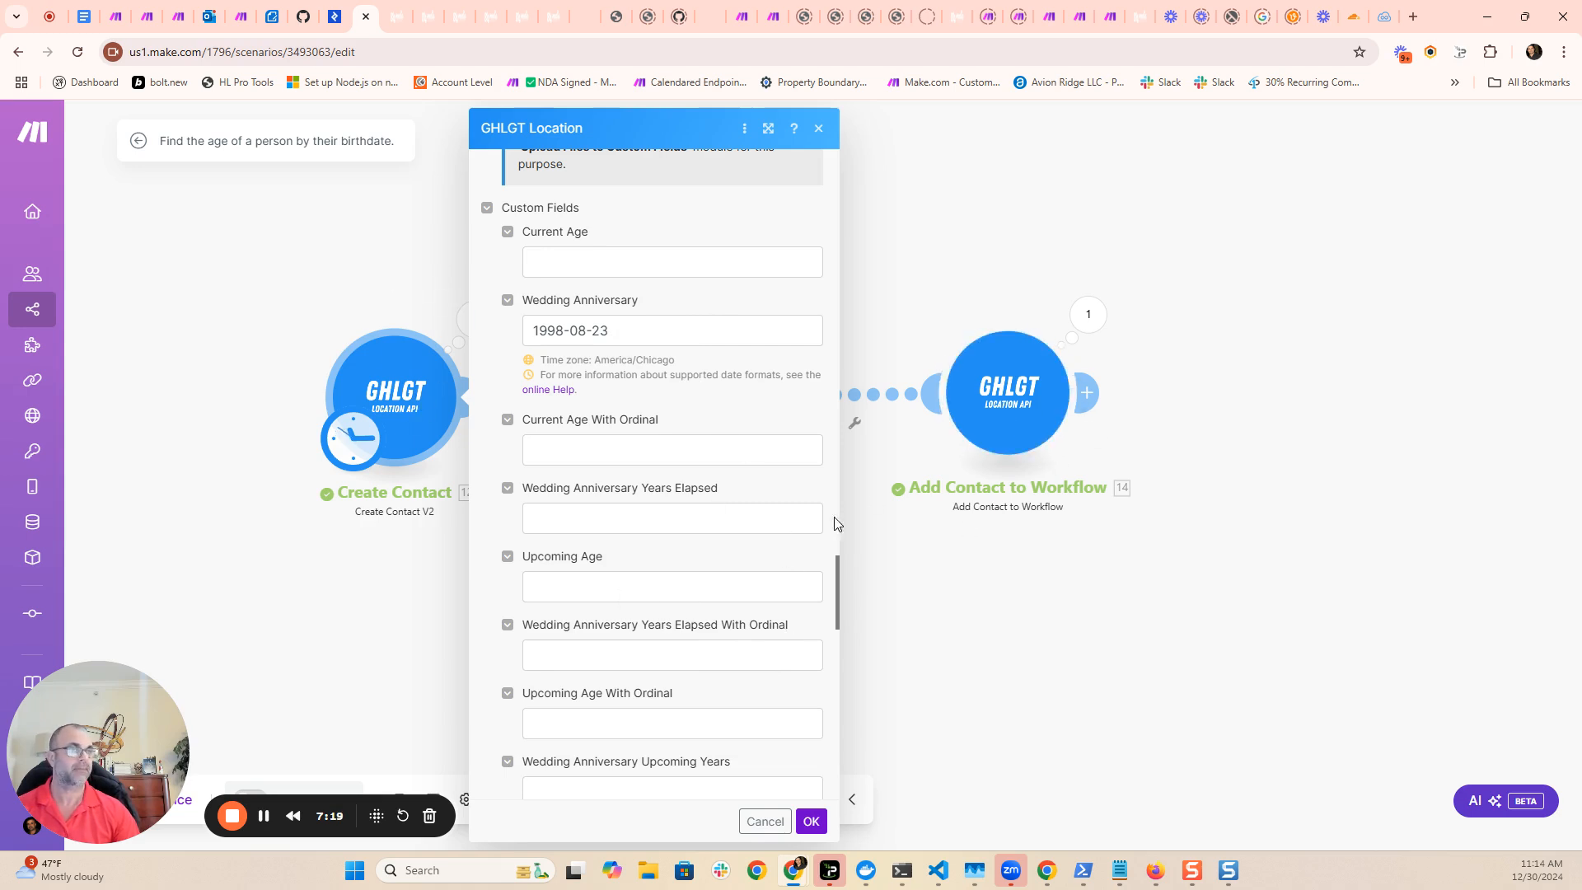
scroll(689, 497, down, 2)
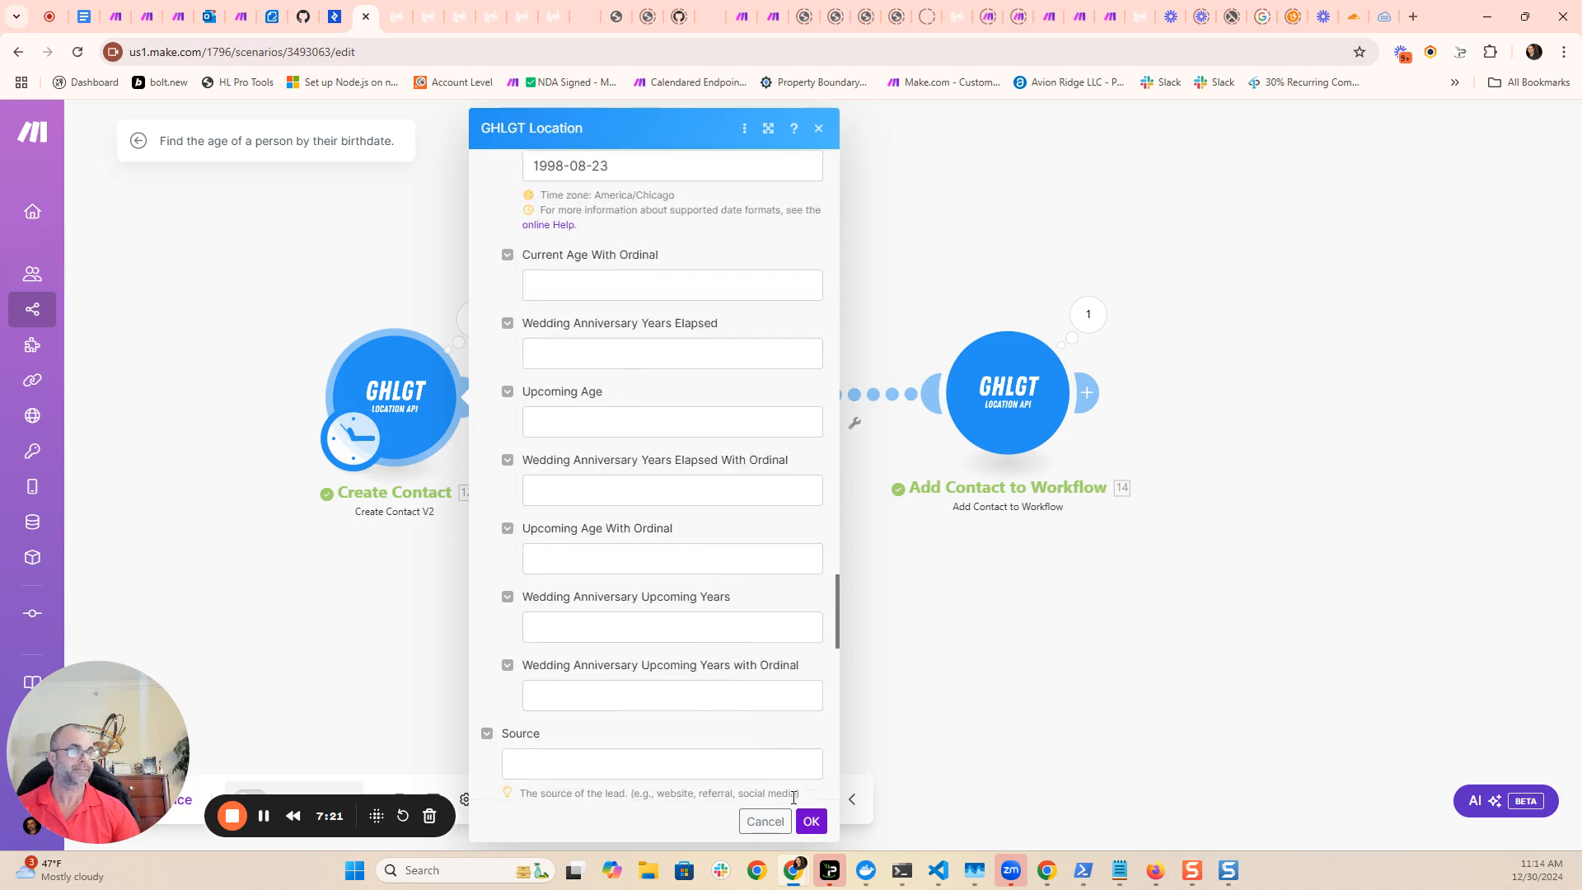
- Accept the Create Contact module's settings and run the scenario once to create the test contact
click(813, 821)
drag(163, 774, 1245, 731)
click(162, 801)
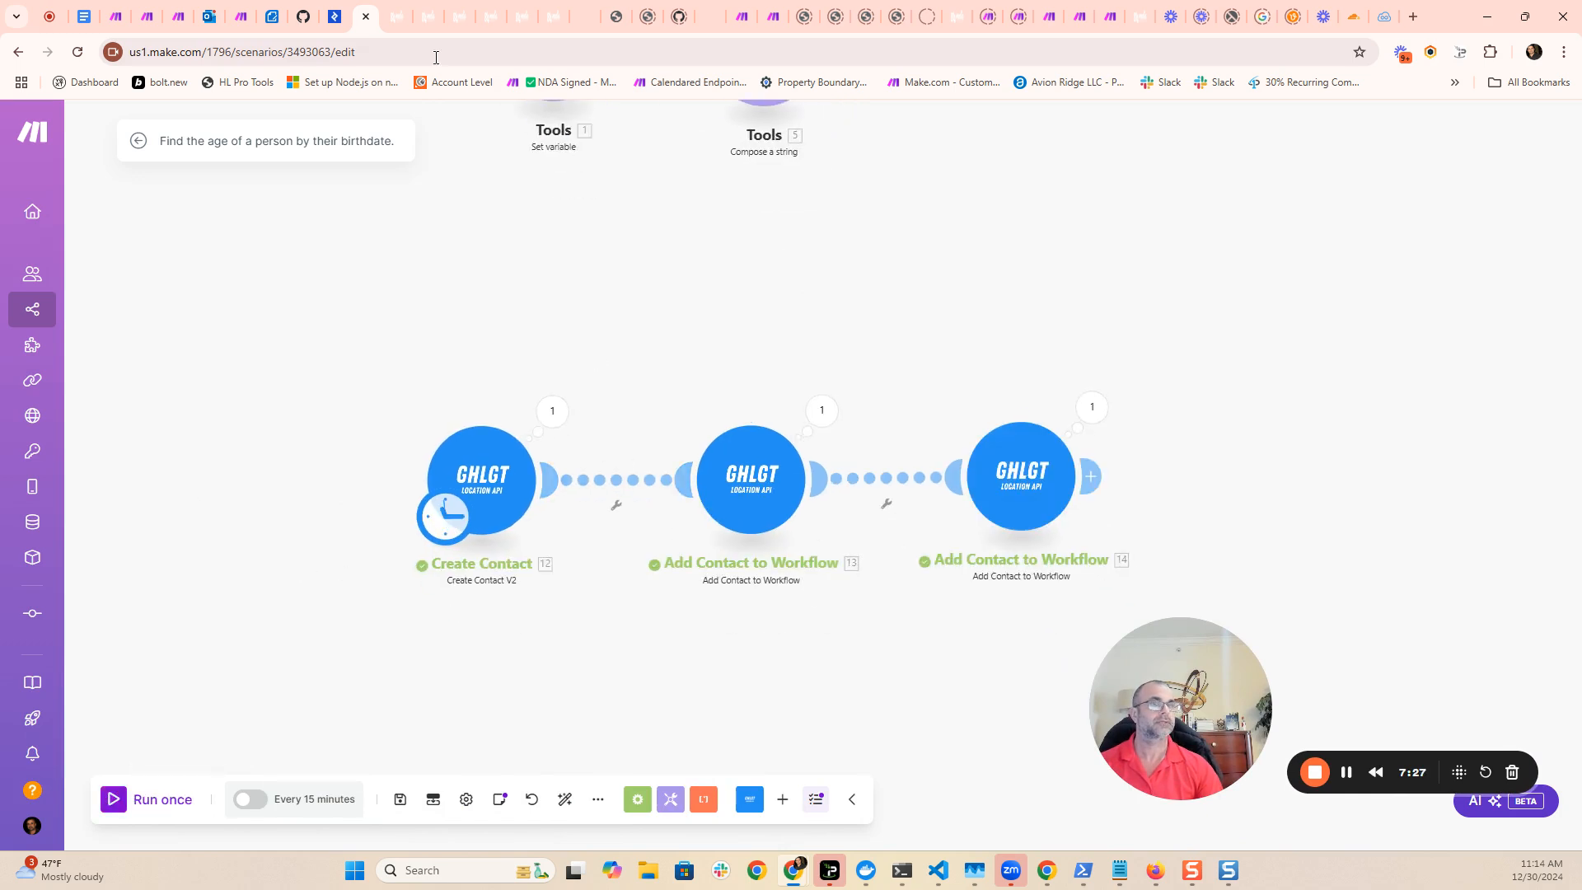
- Switch to GoHighLevel, leave the custom field settings for the contacts list, and open the newly created test contact's record
mouse_move(397, 23)
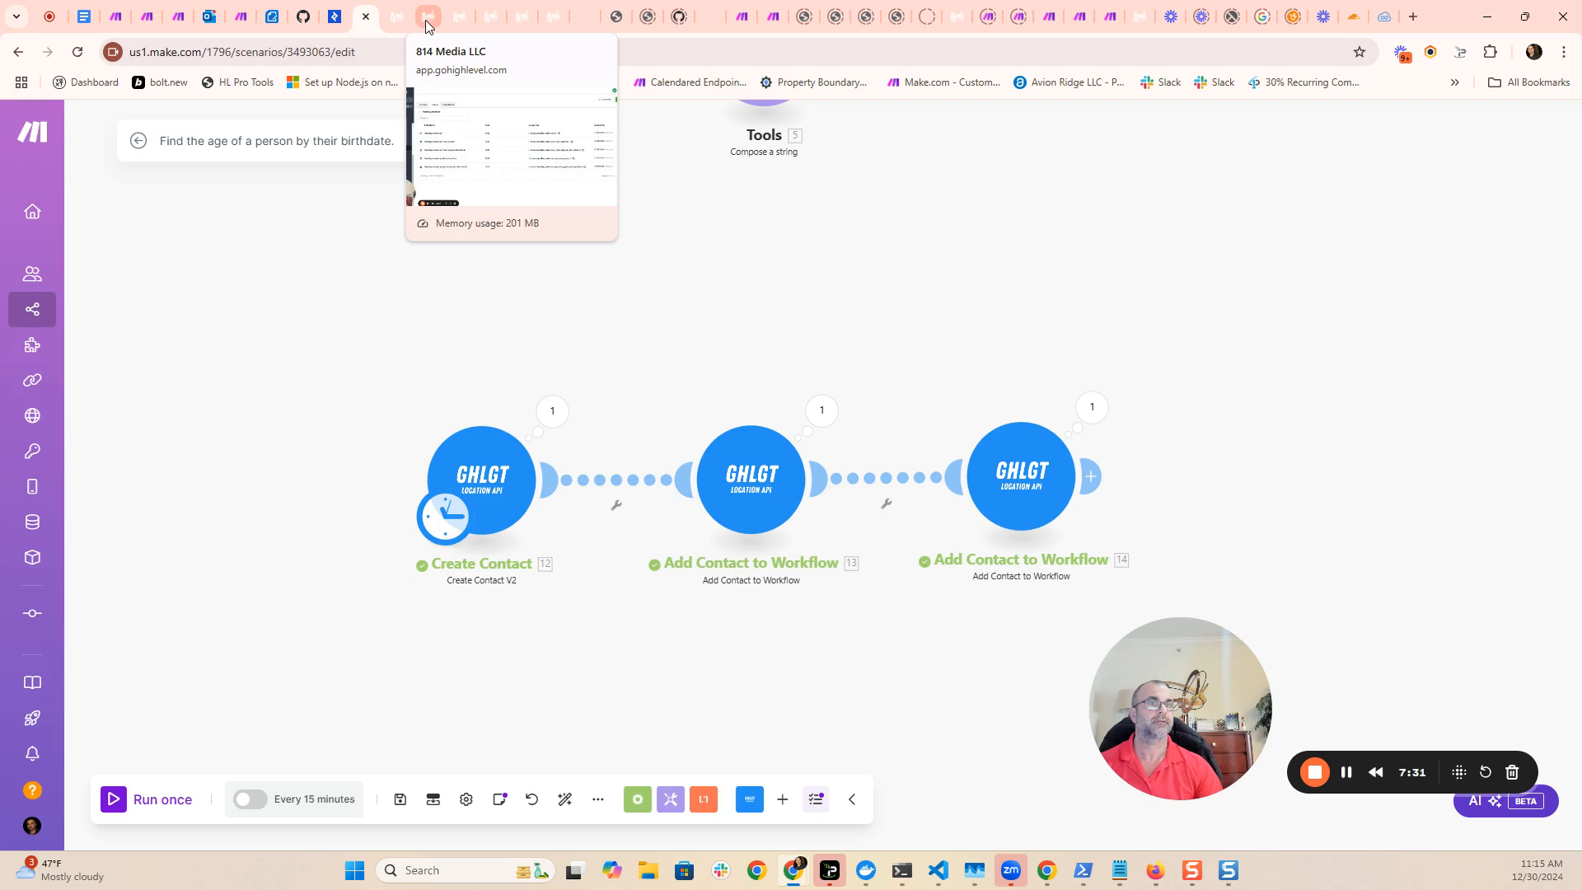
click(425, 19)
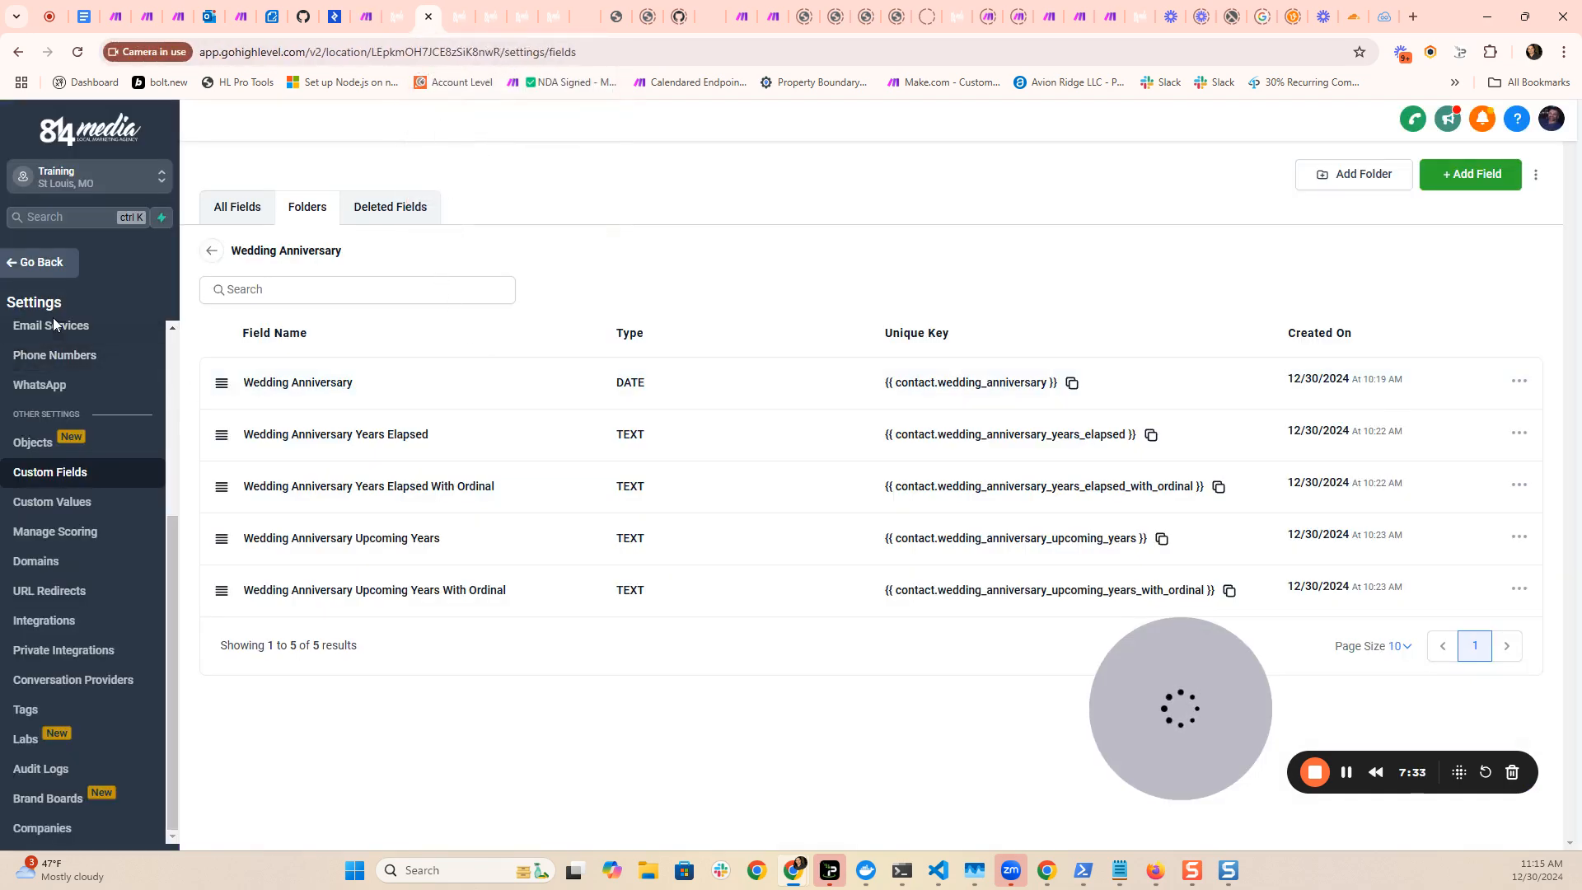
click(40, 266)
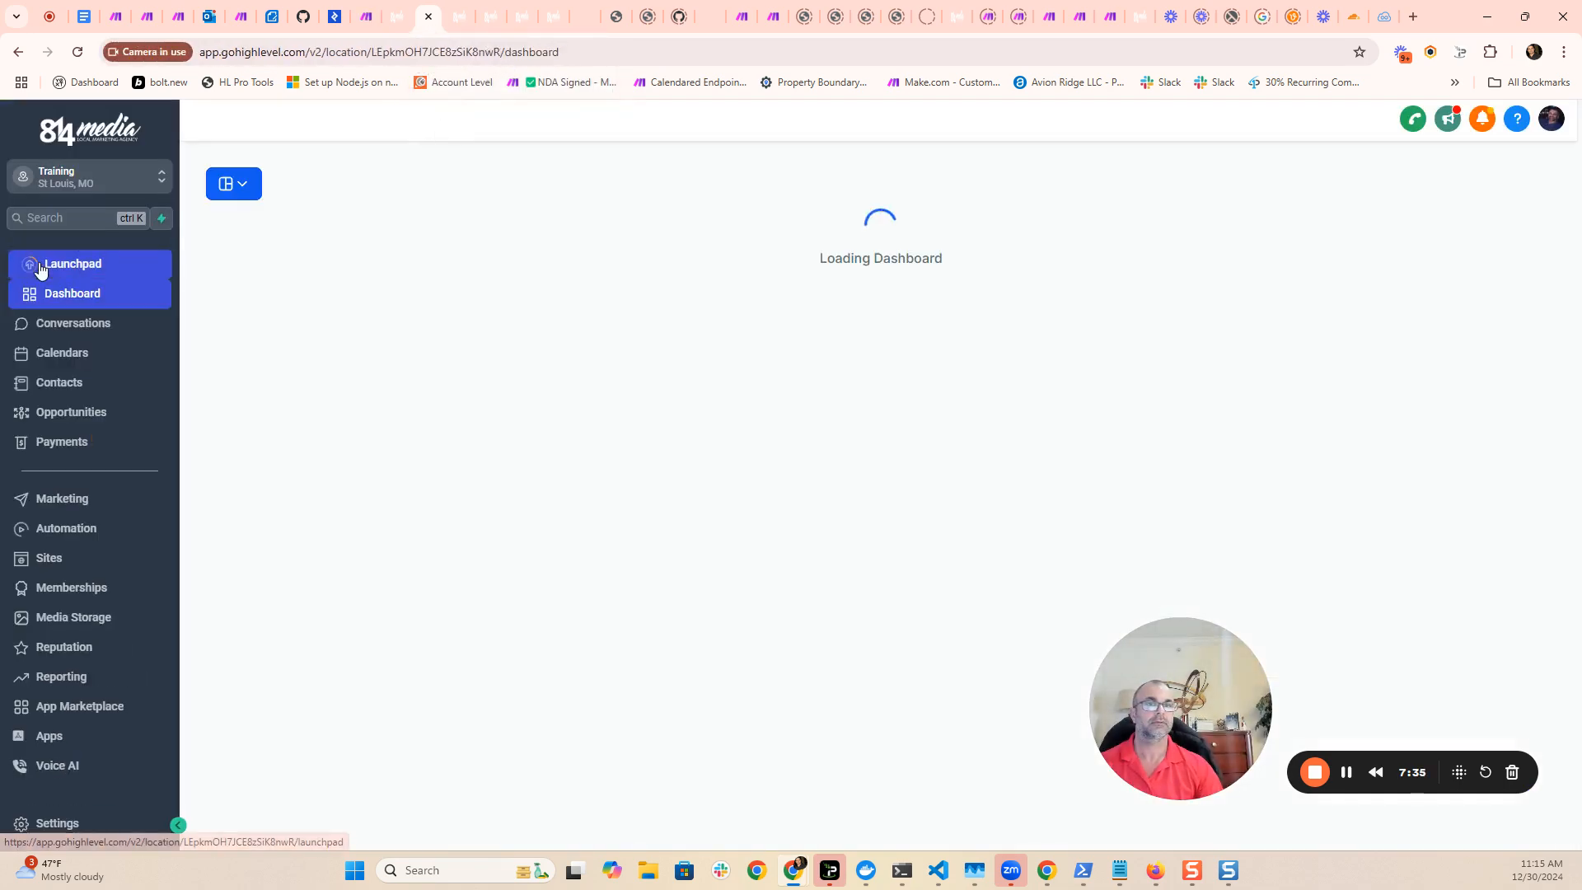
click(71, 389)
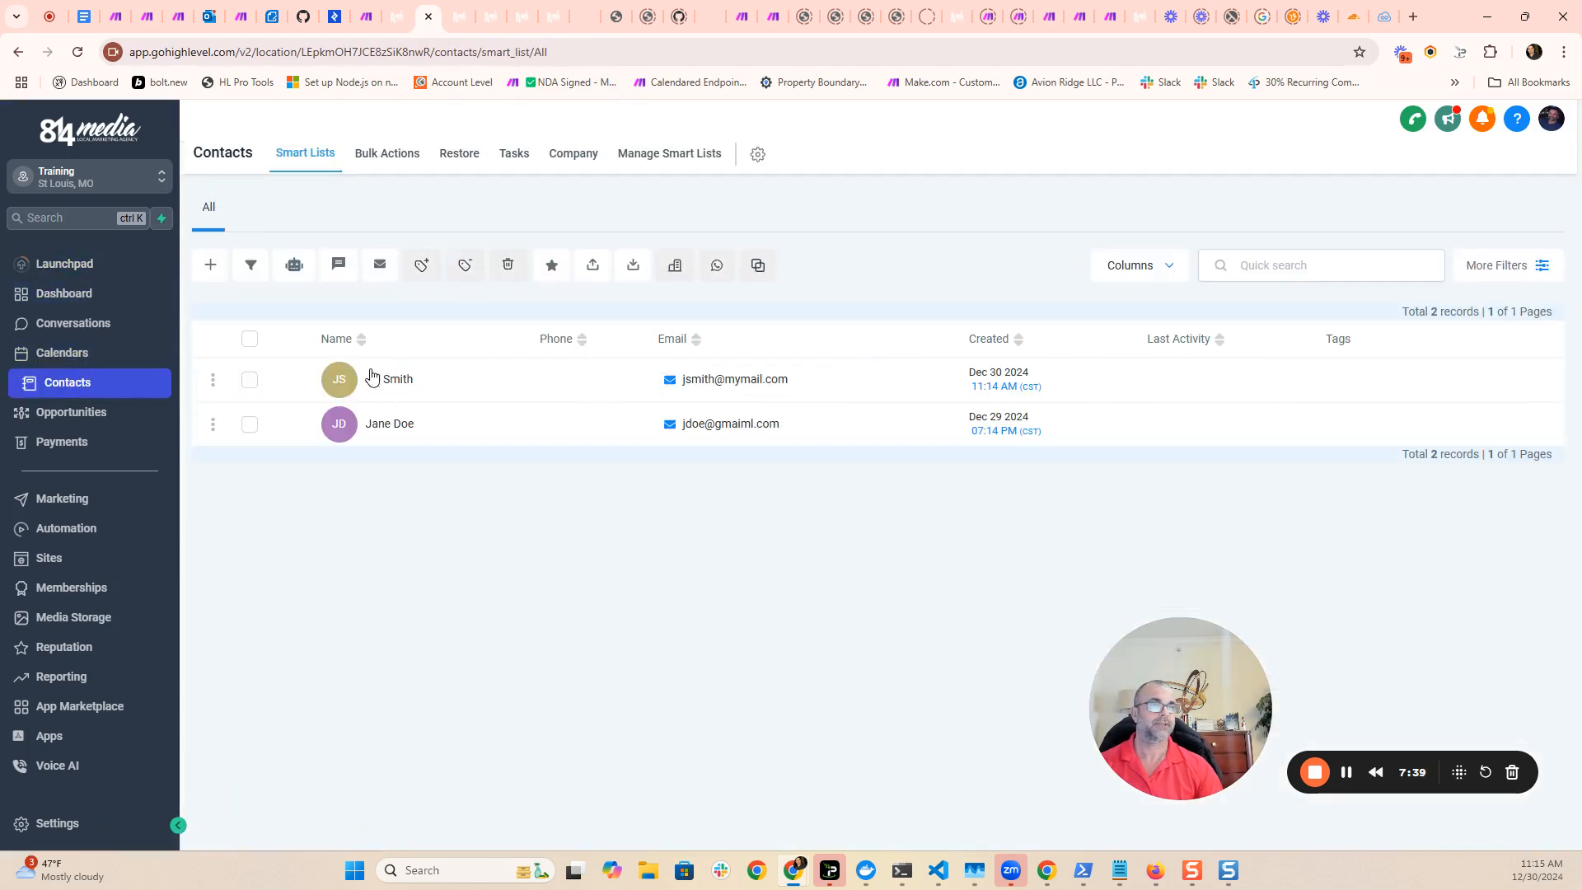
click(385, 382)
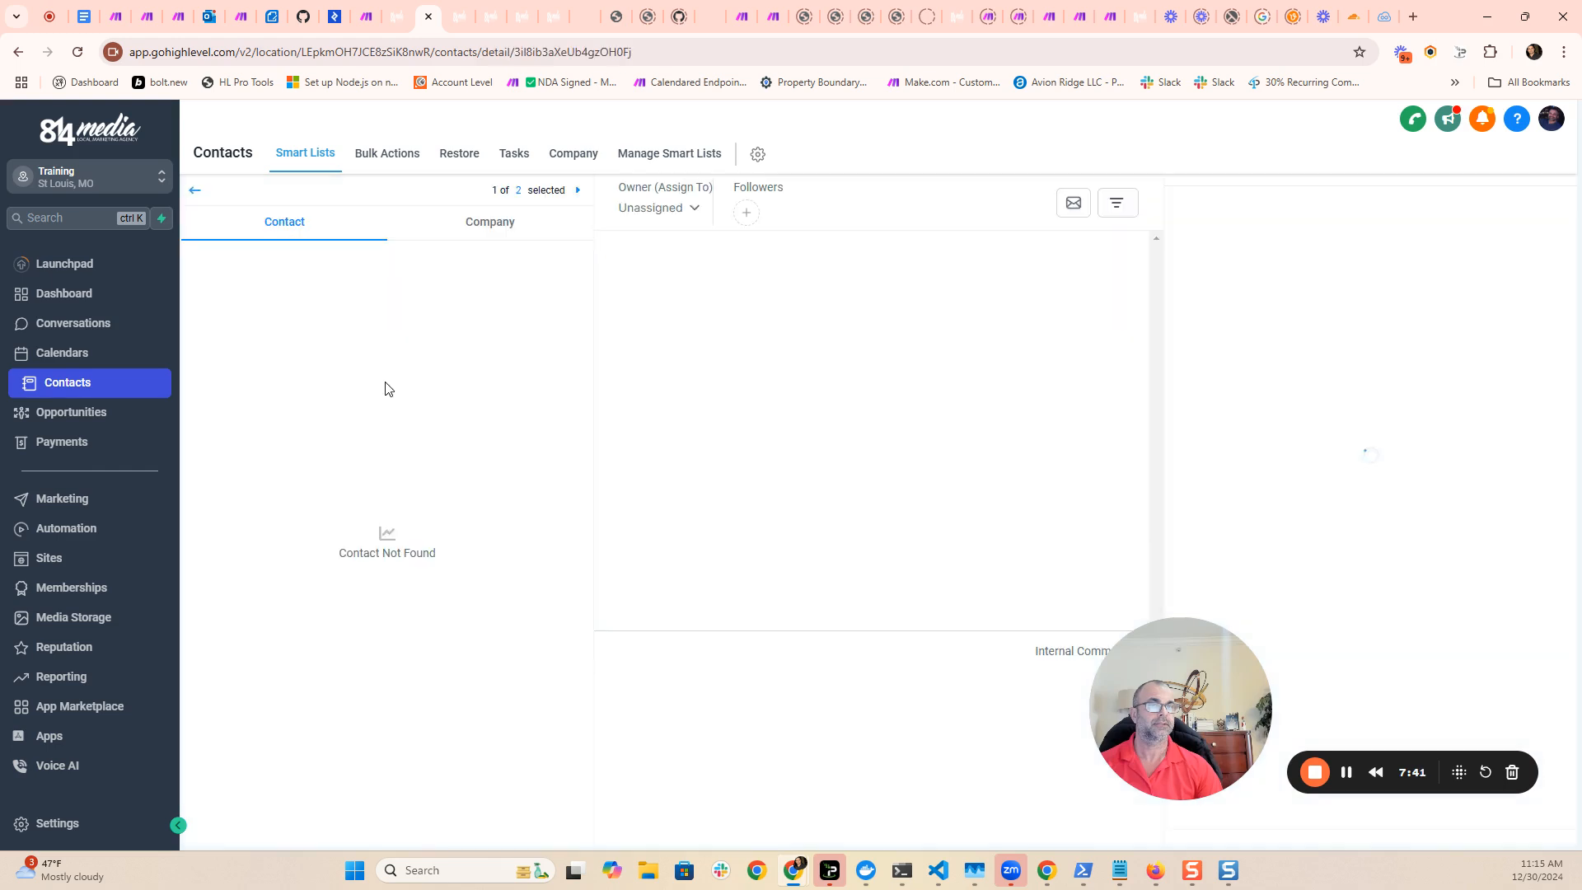
- Examine the contact's Wedding Anniversary date and its elapsed and upcoming years fields with and without ordinals, and collapse that section
scroll(429, 432, down, 2)
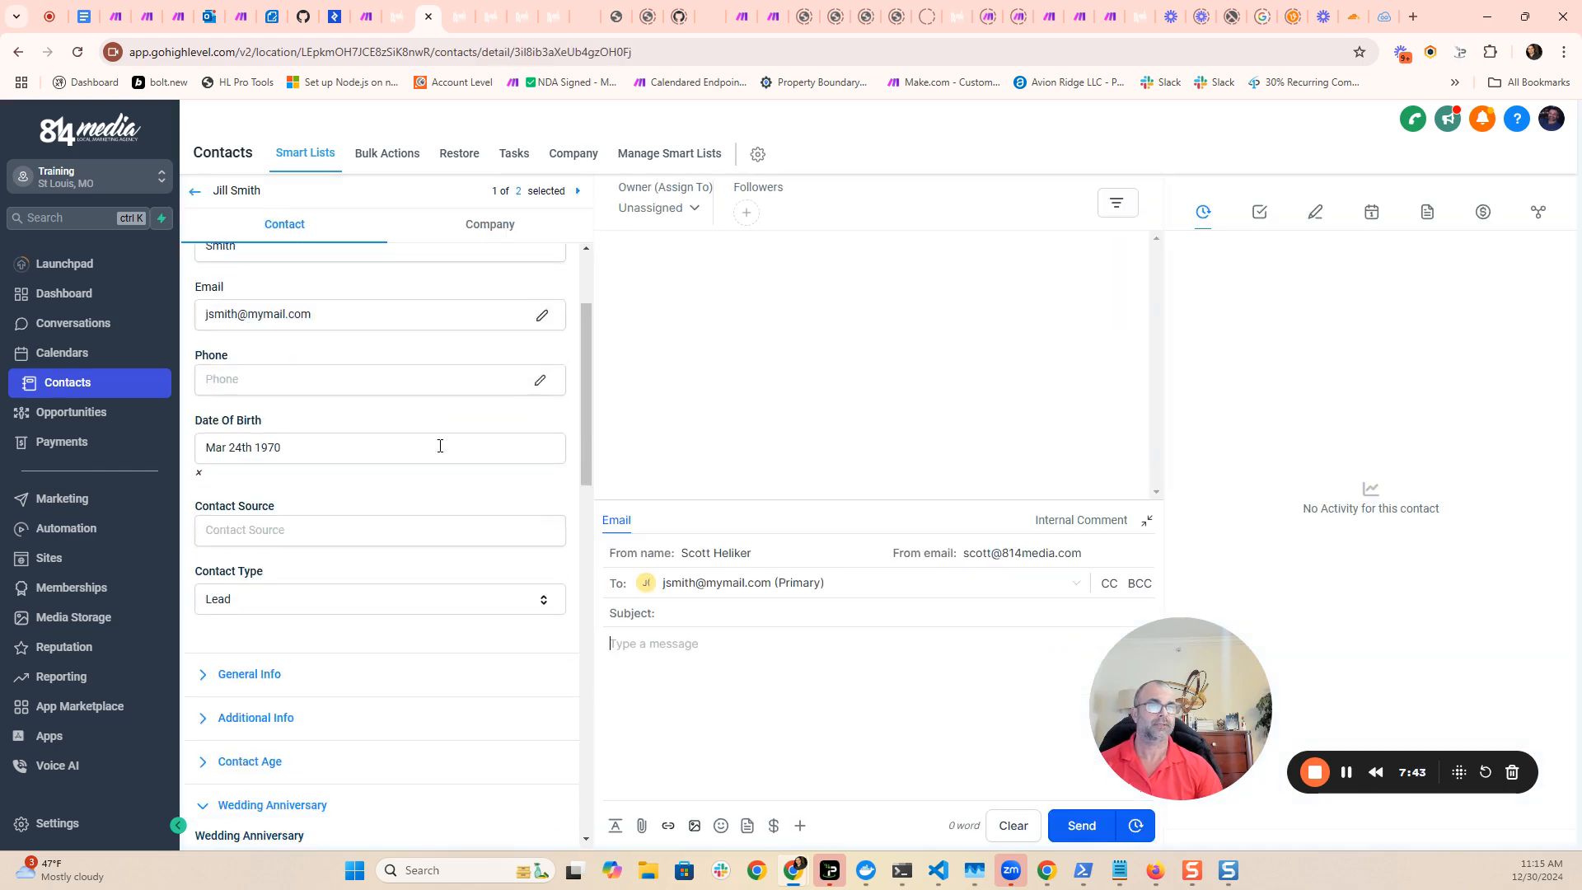
scroll(428, 441, down, 1)
scroll(383, 453, down, 4)
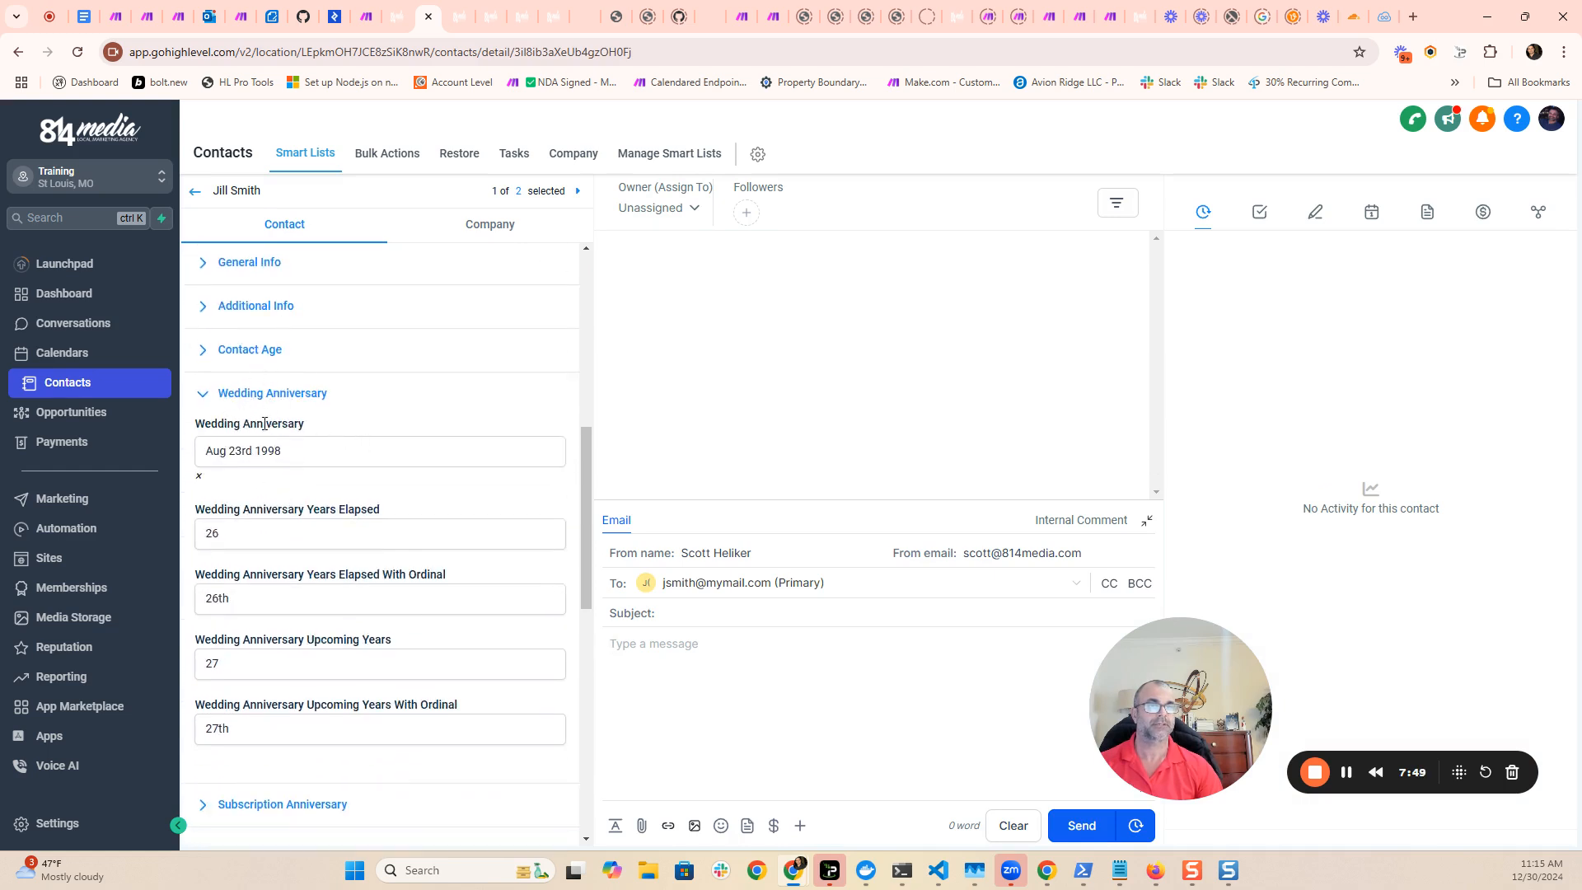
drag(290, 452, 209, 447)
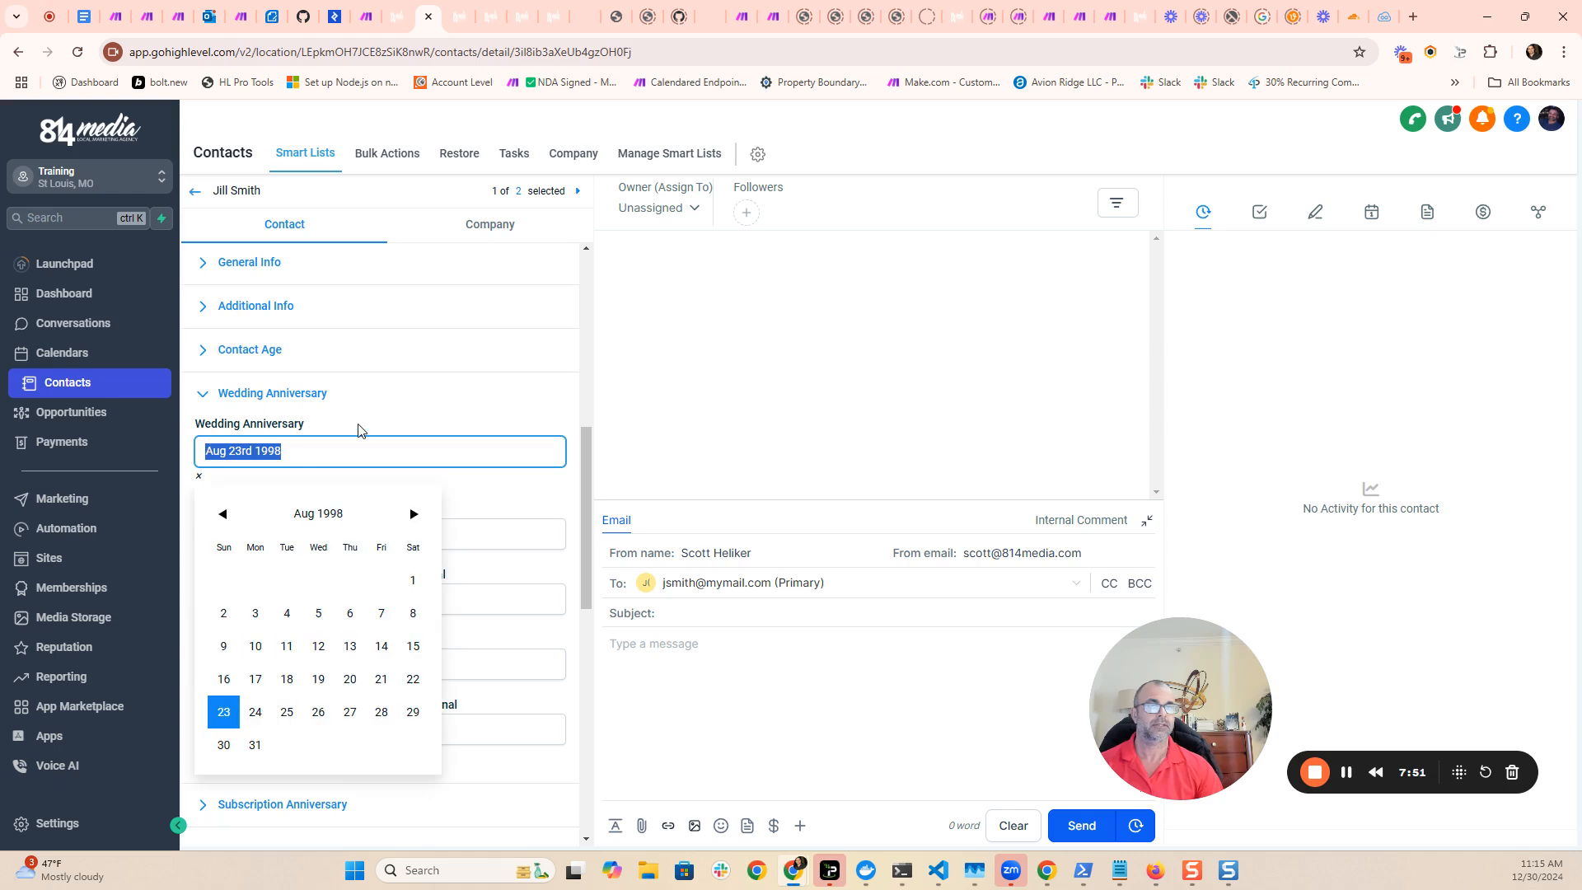
click(379, 420)
scroll(411, 445, down, 1)
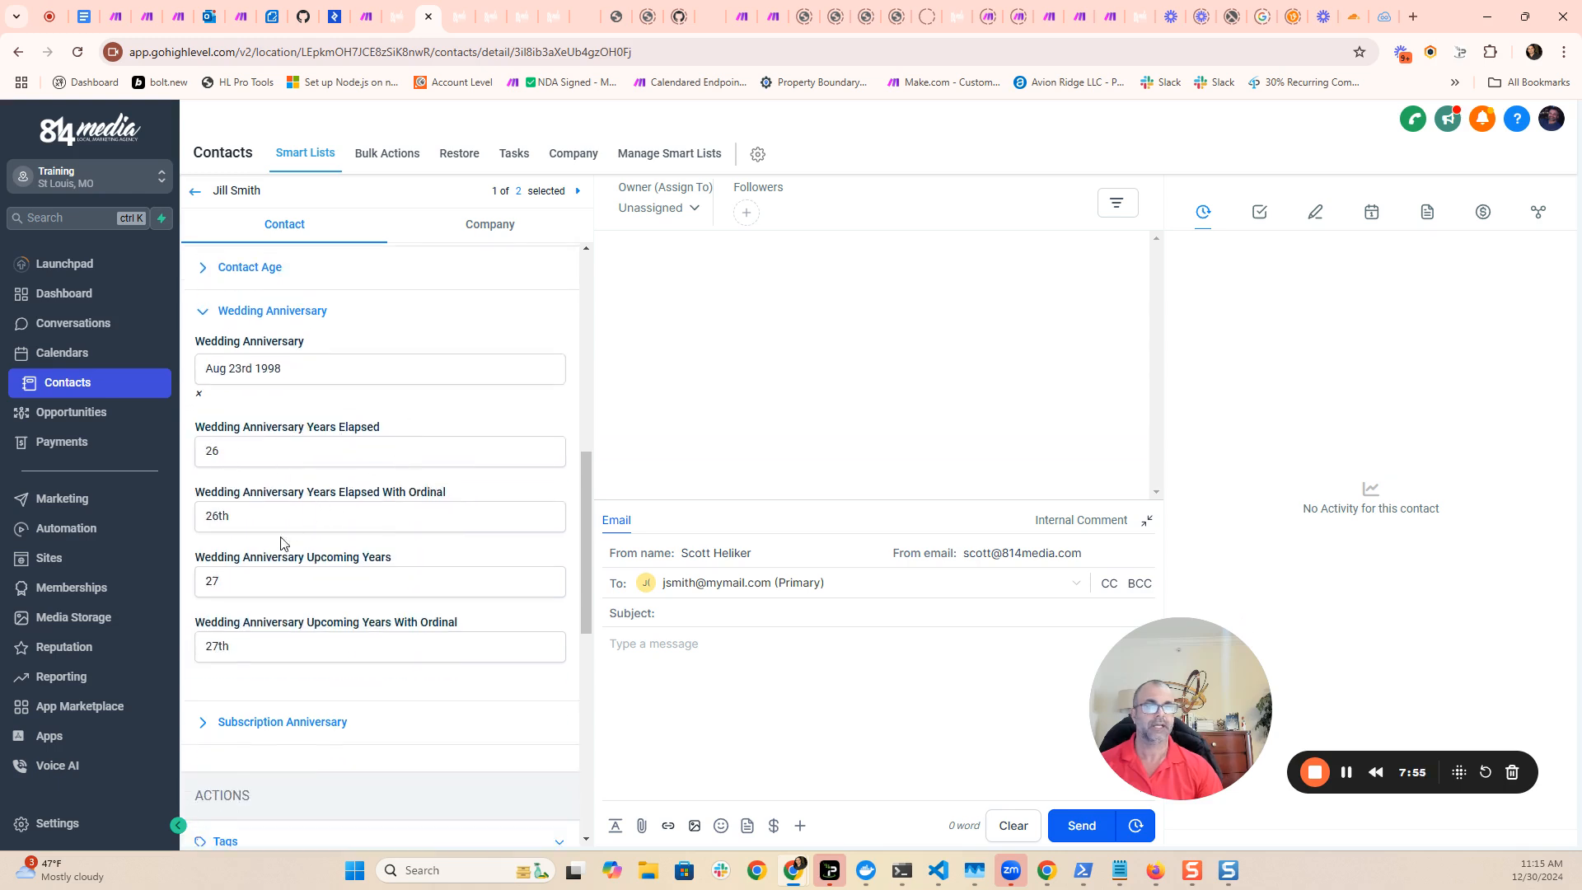
click(241, 517)
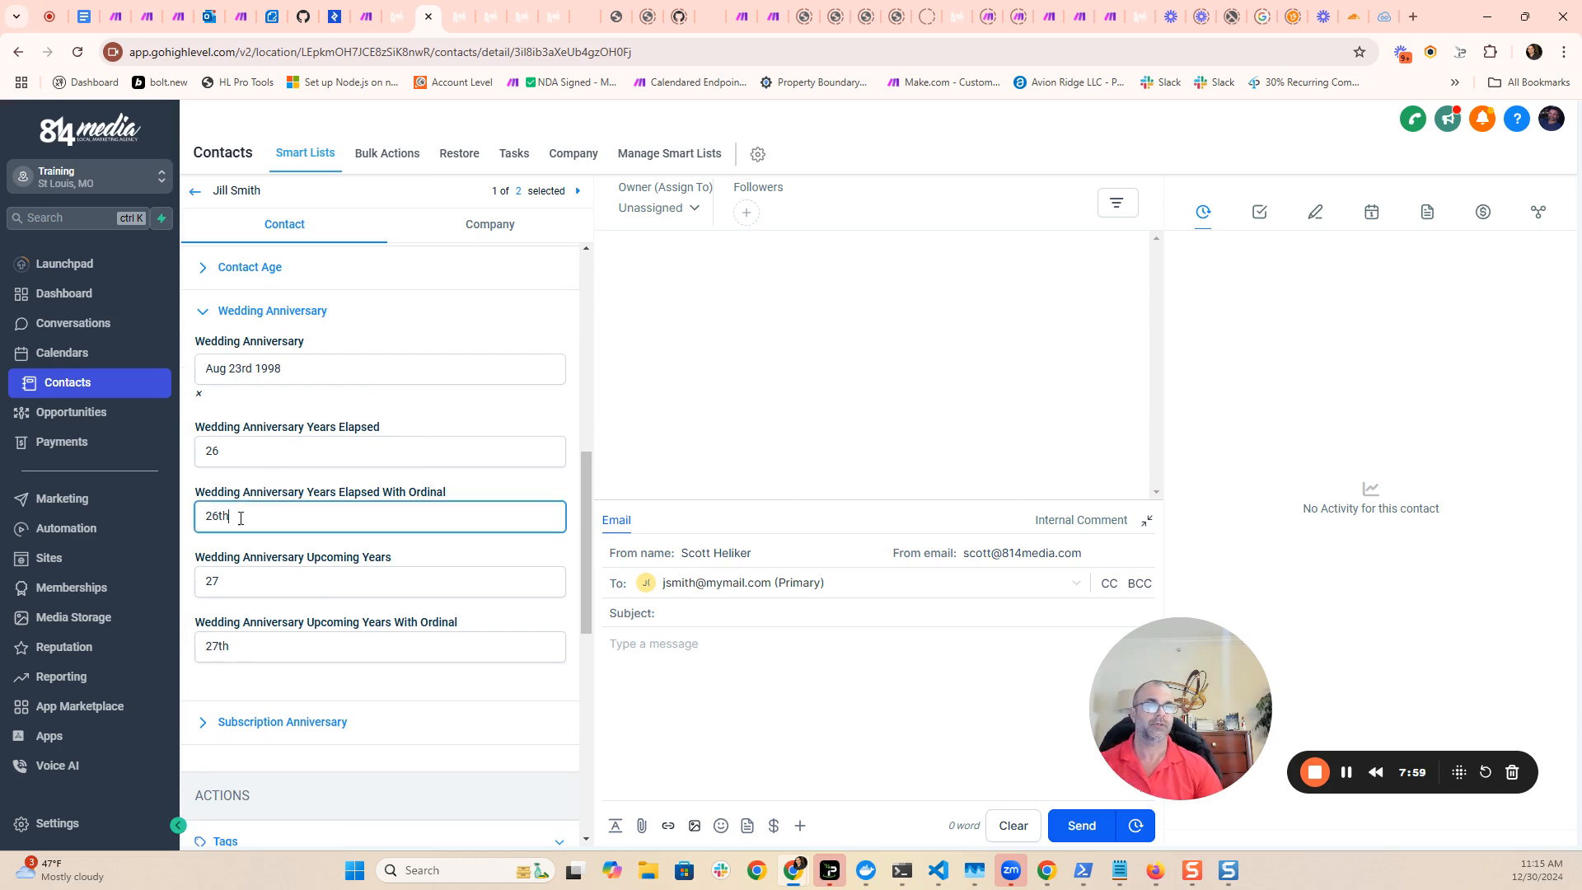
click(259, 582)
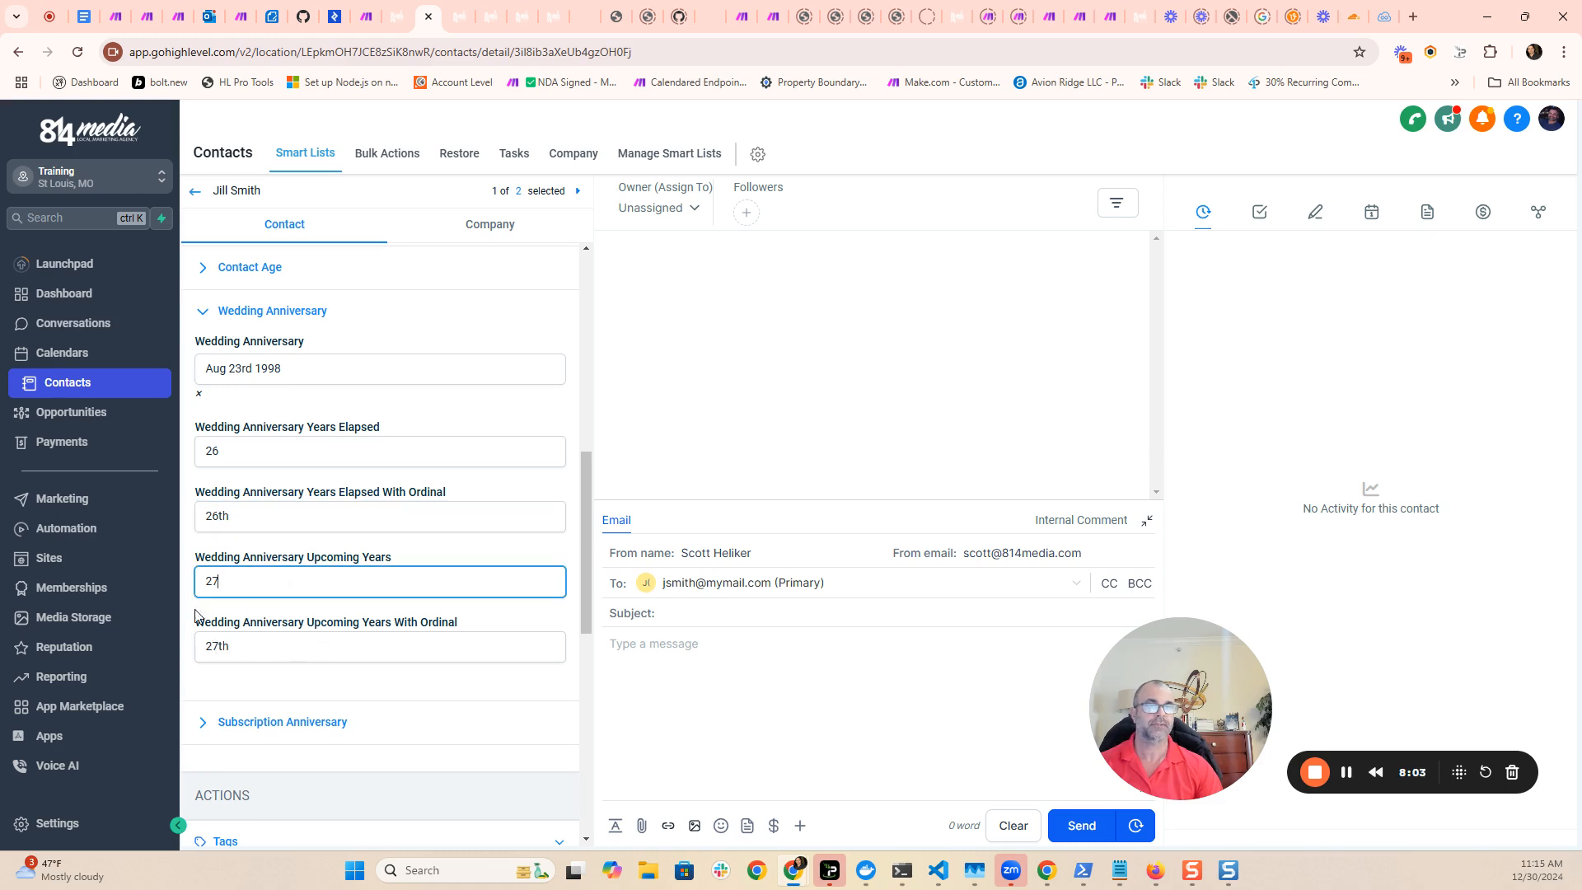
scroll(326, 504, up, 1)
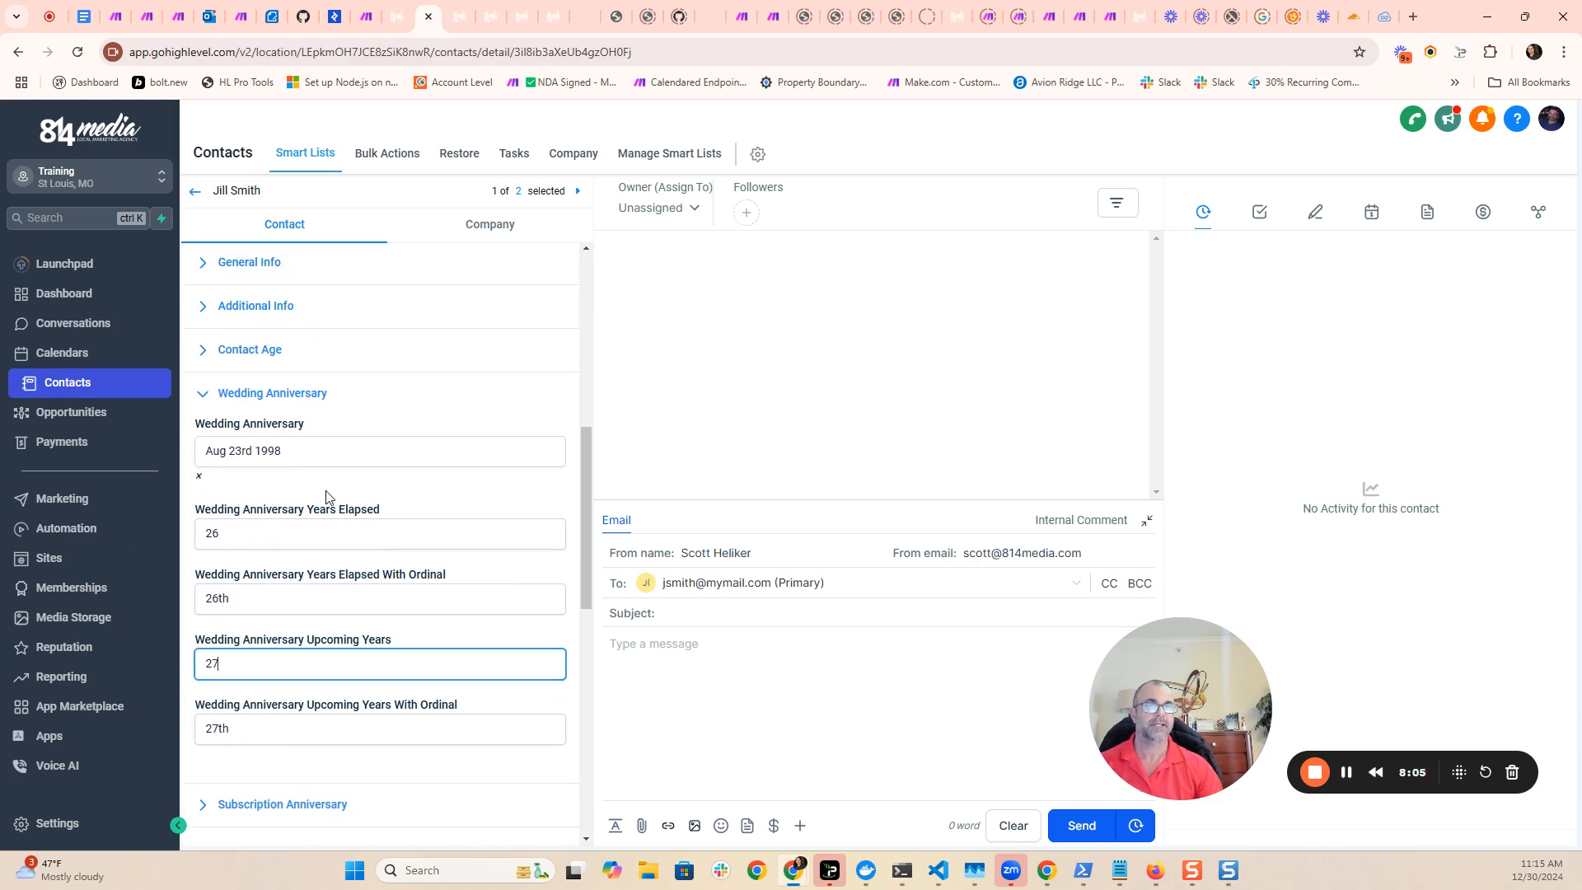
click(208, 399)
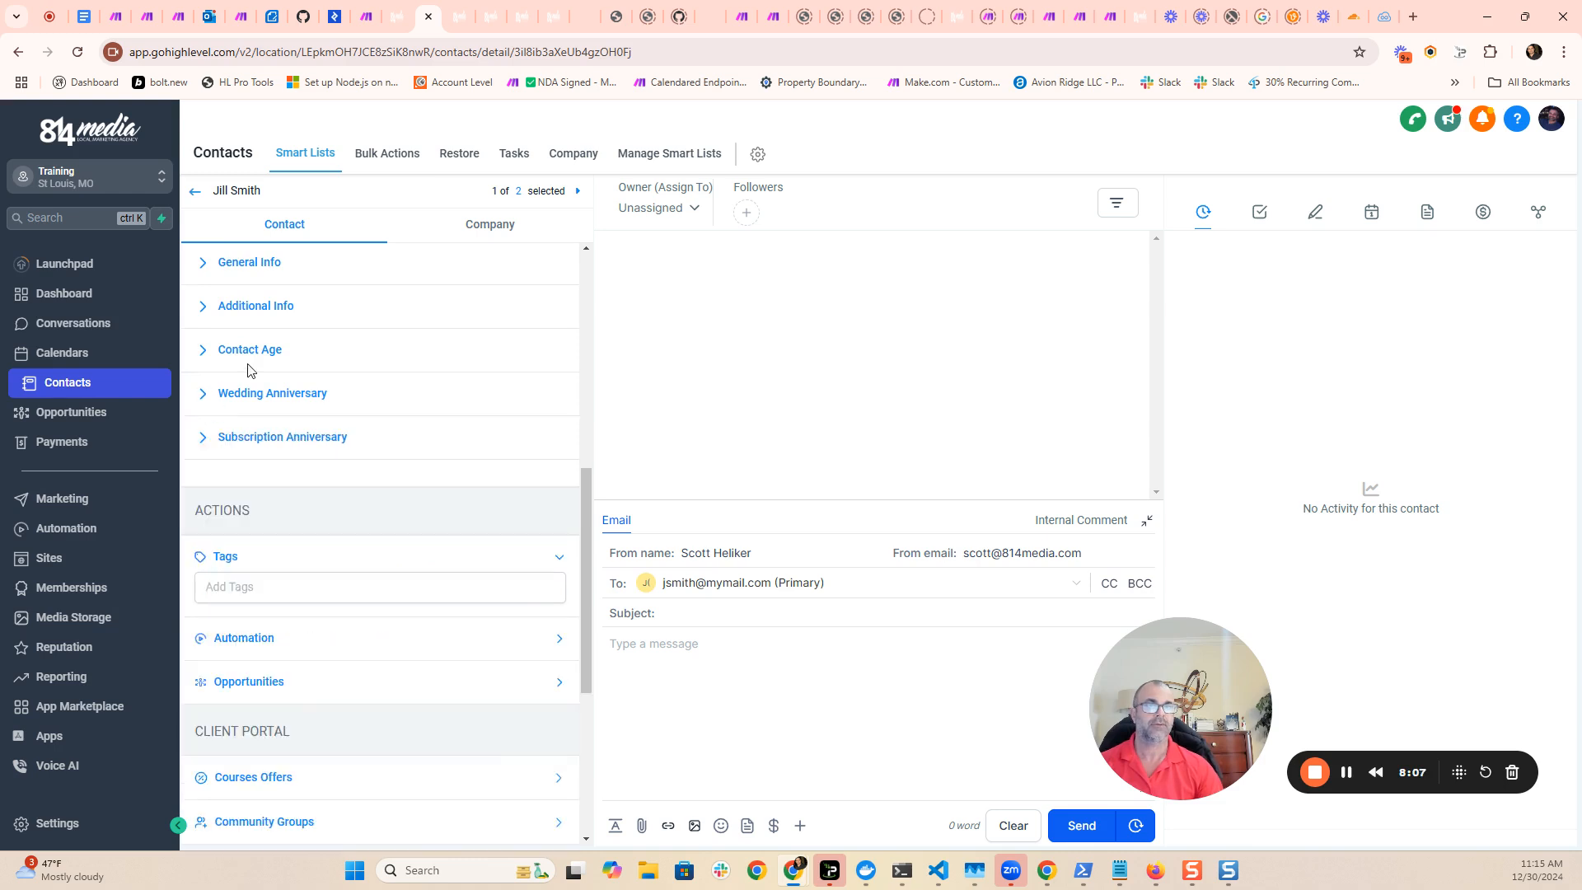
- Examine the contact's current and upcoming age fields with and without ordinals, and collapse the Contact Age section
click(201, 358)
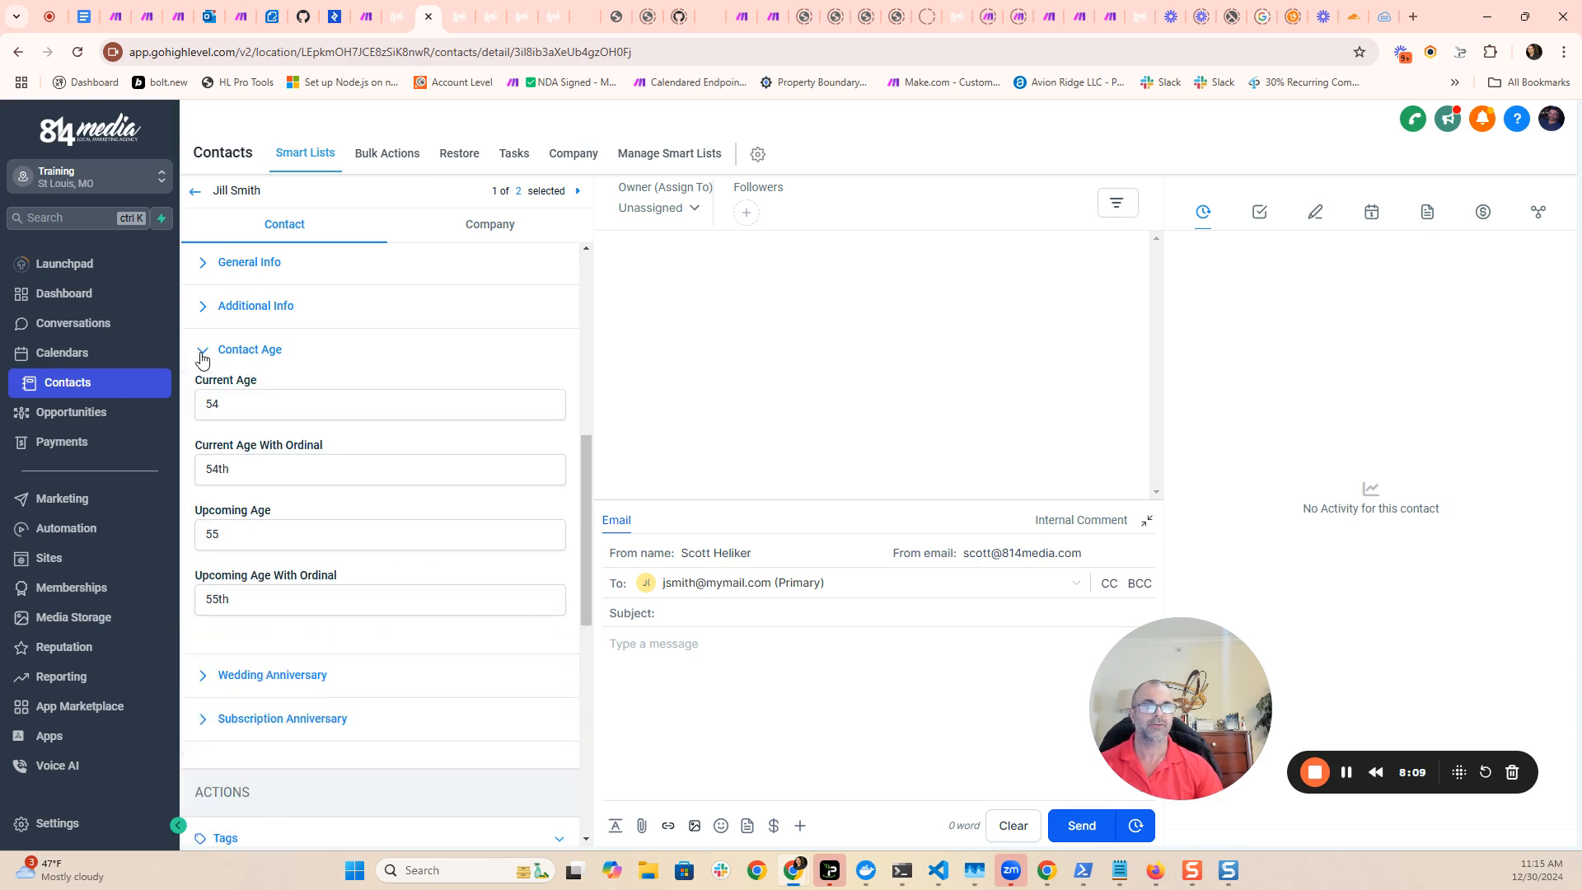
double_click(243, 607)
double_click(211, 532)
click(245, 471)
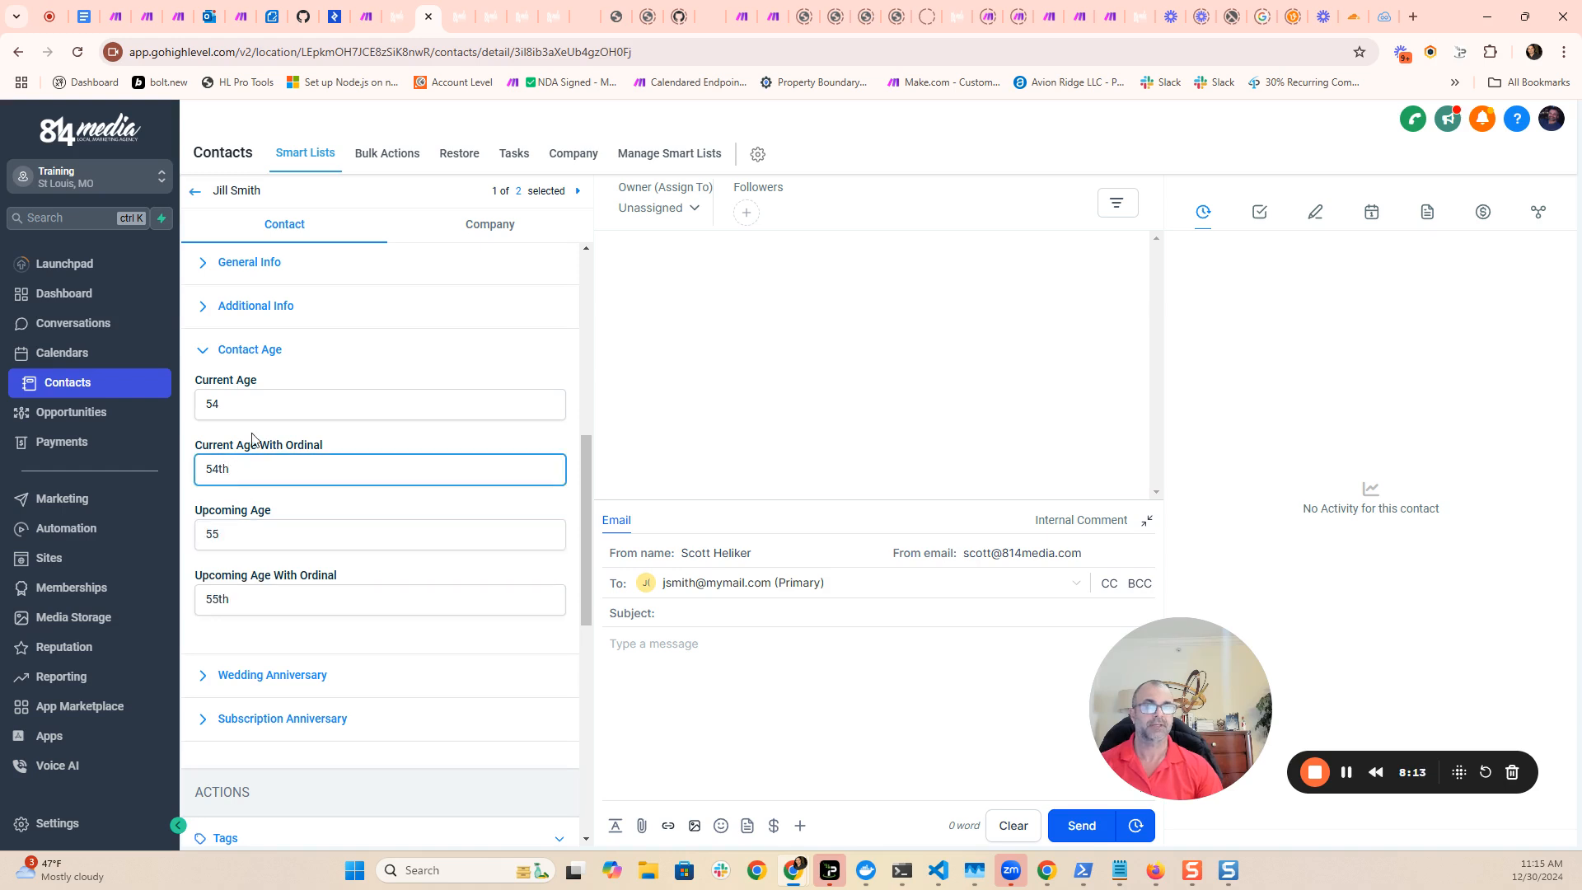
click(260, 407)
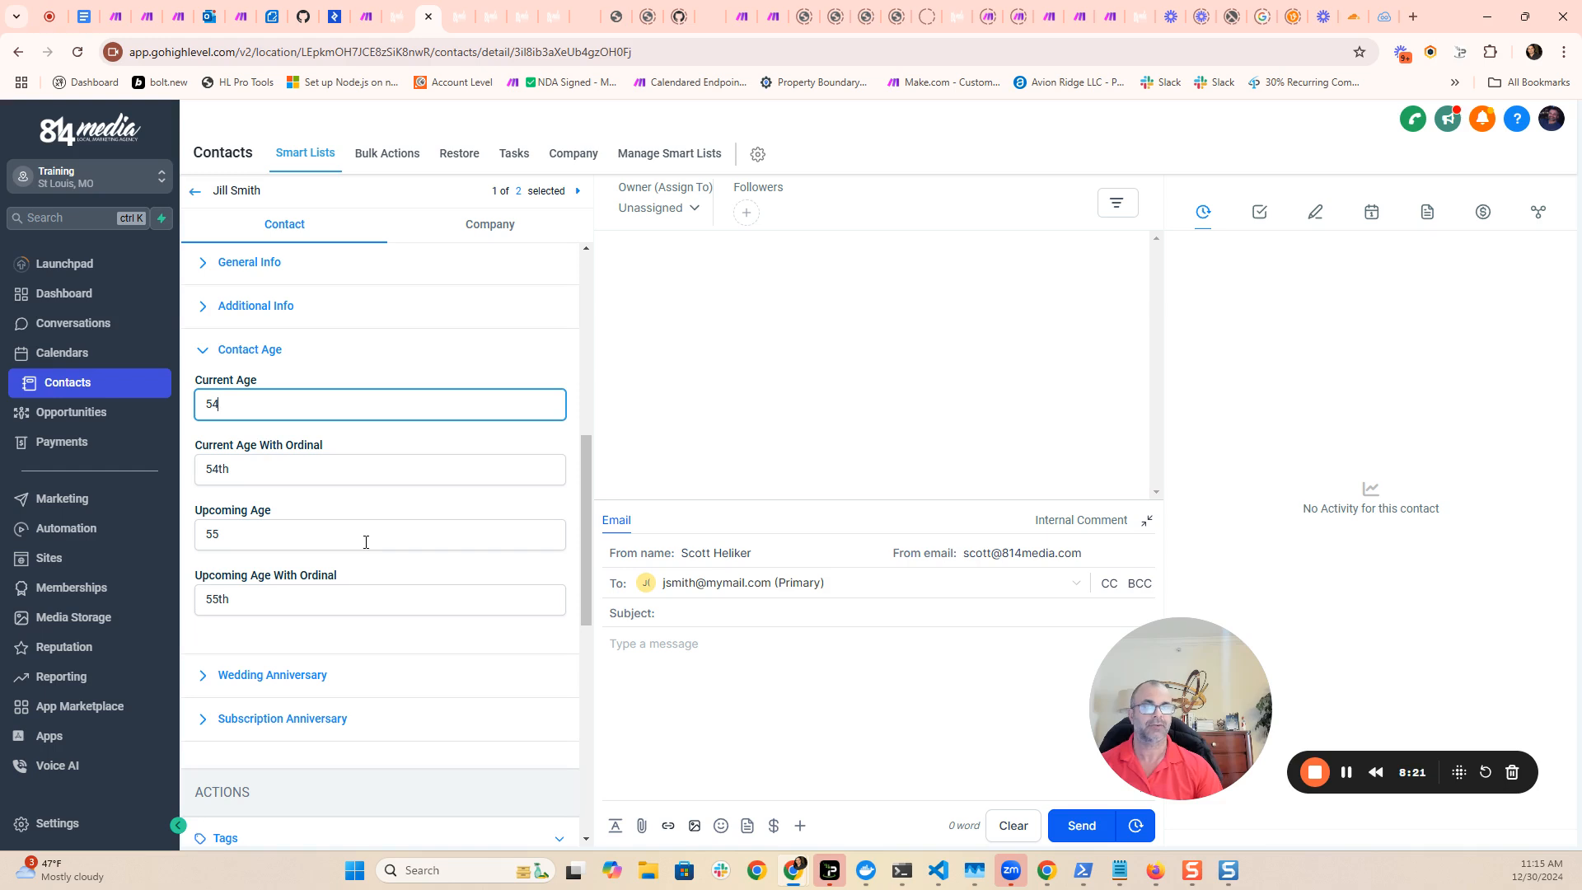
click(395, 370)
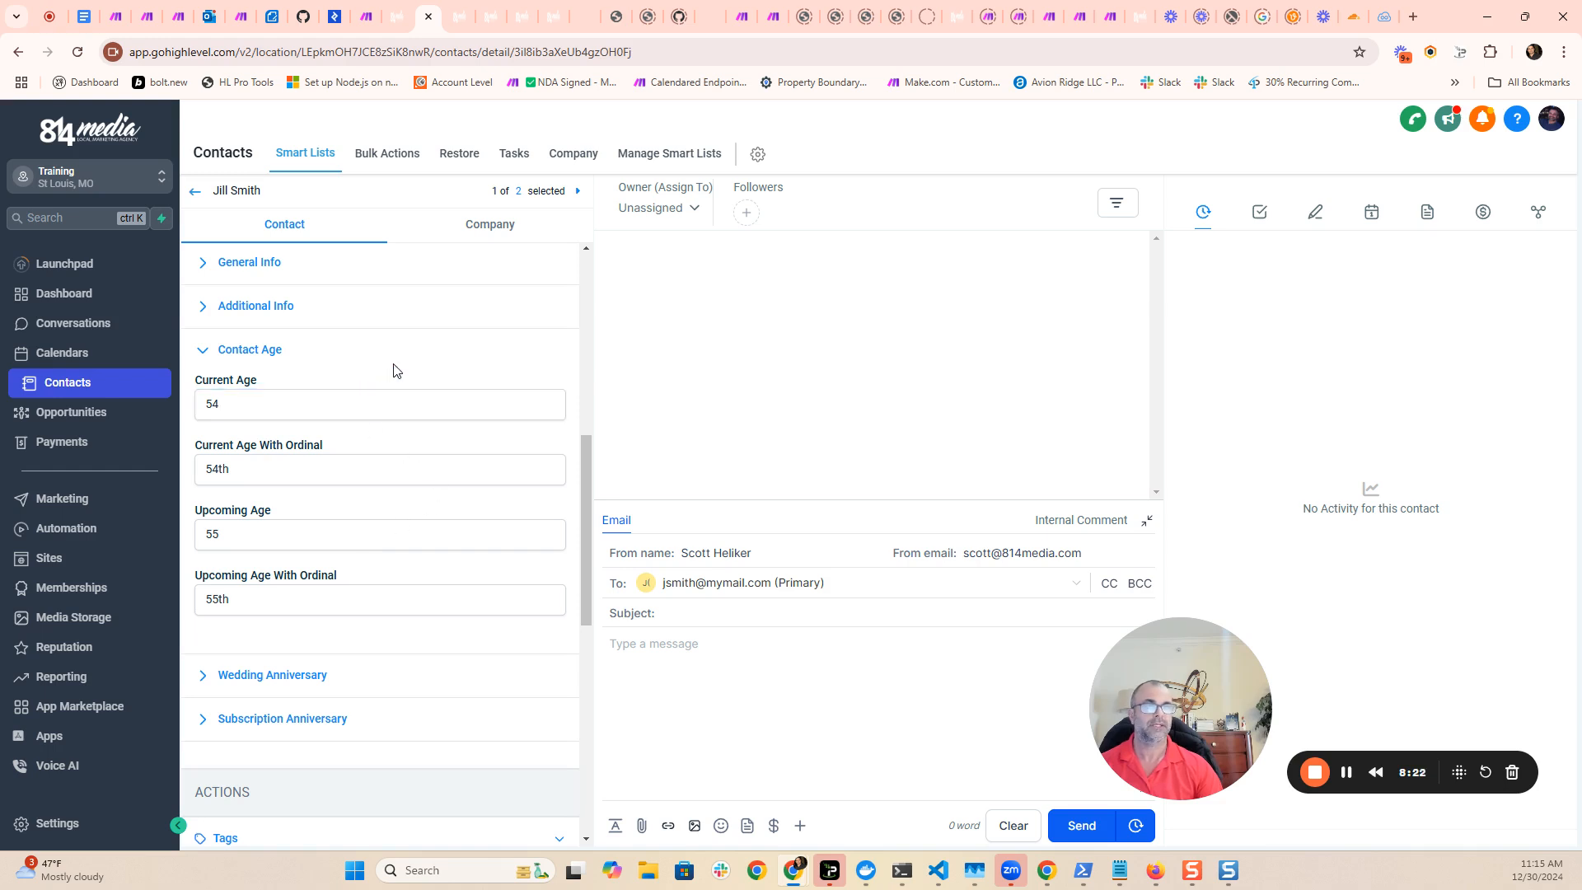
click(203, 352)
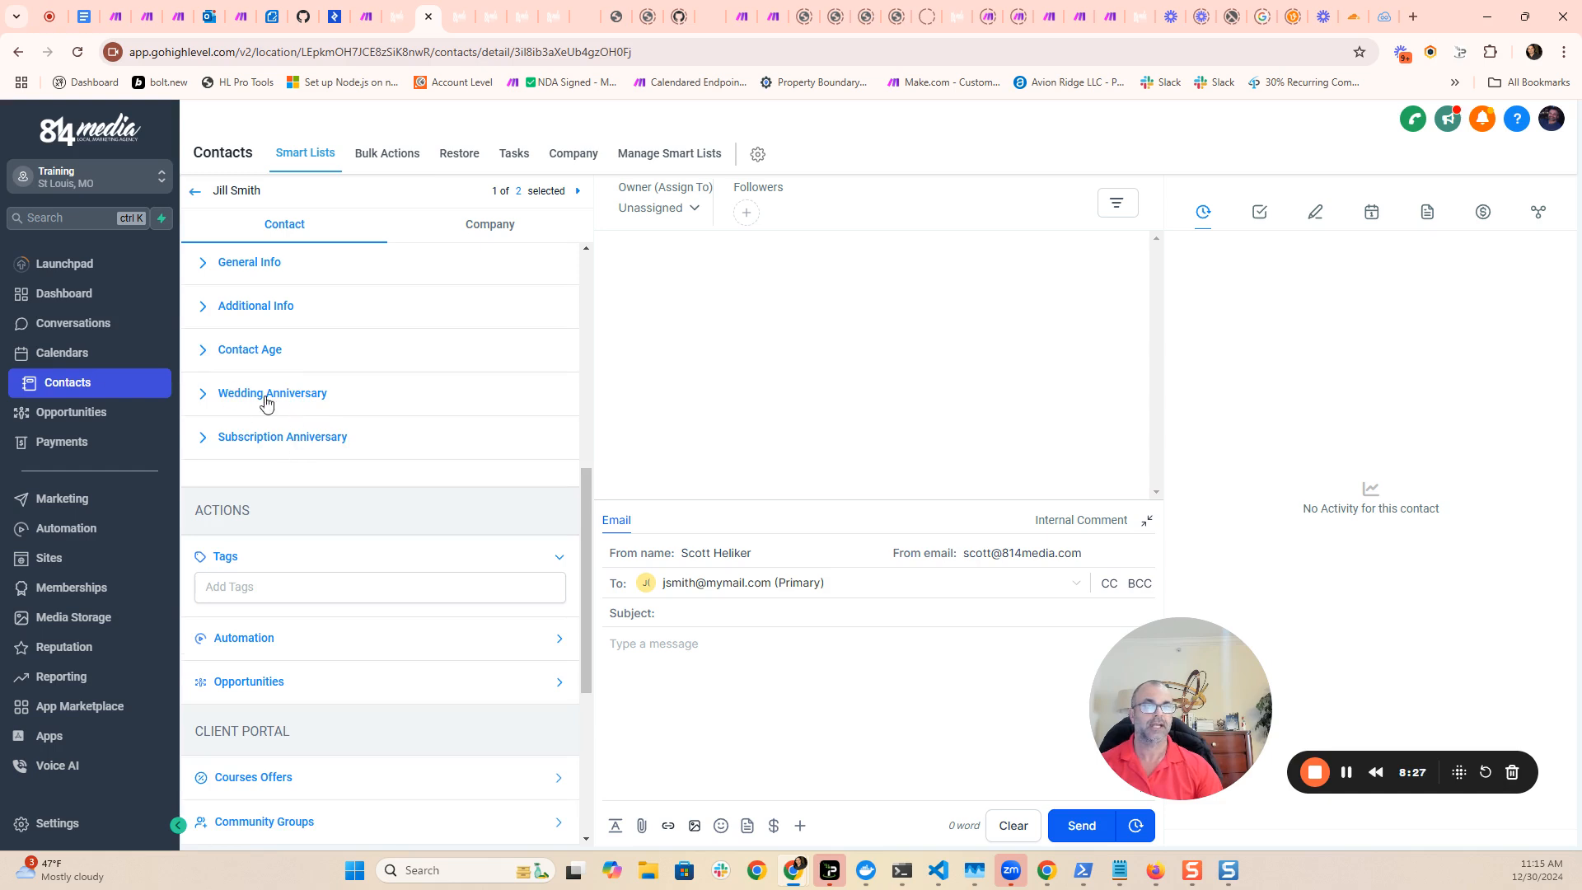
- Review the contact's Wedding Anniversary fields again and check the Subscription Anniversary section, leaving the Wedding Anniversary section collapsed
scroll(272, 388, up, 2)
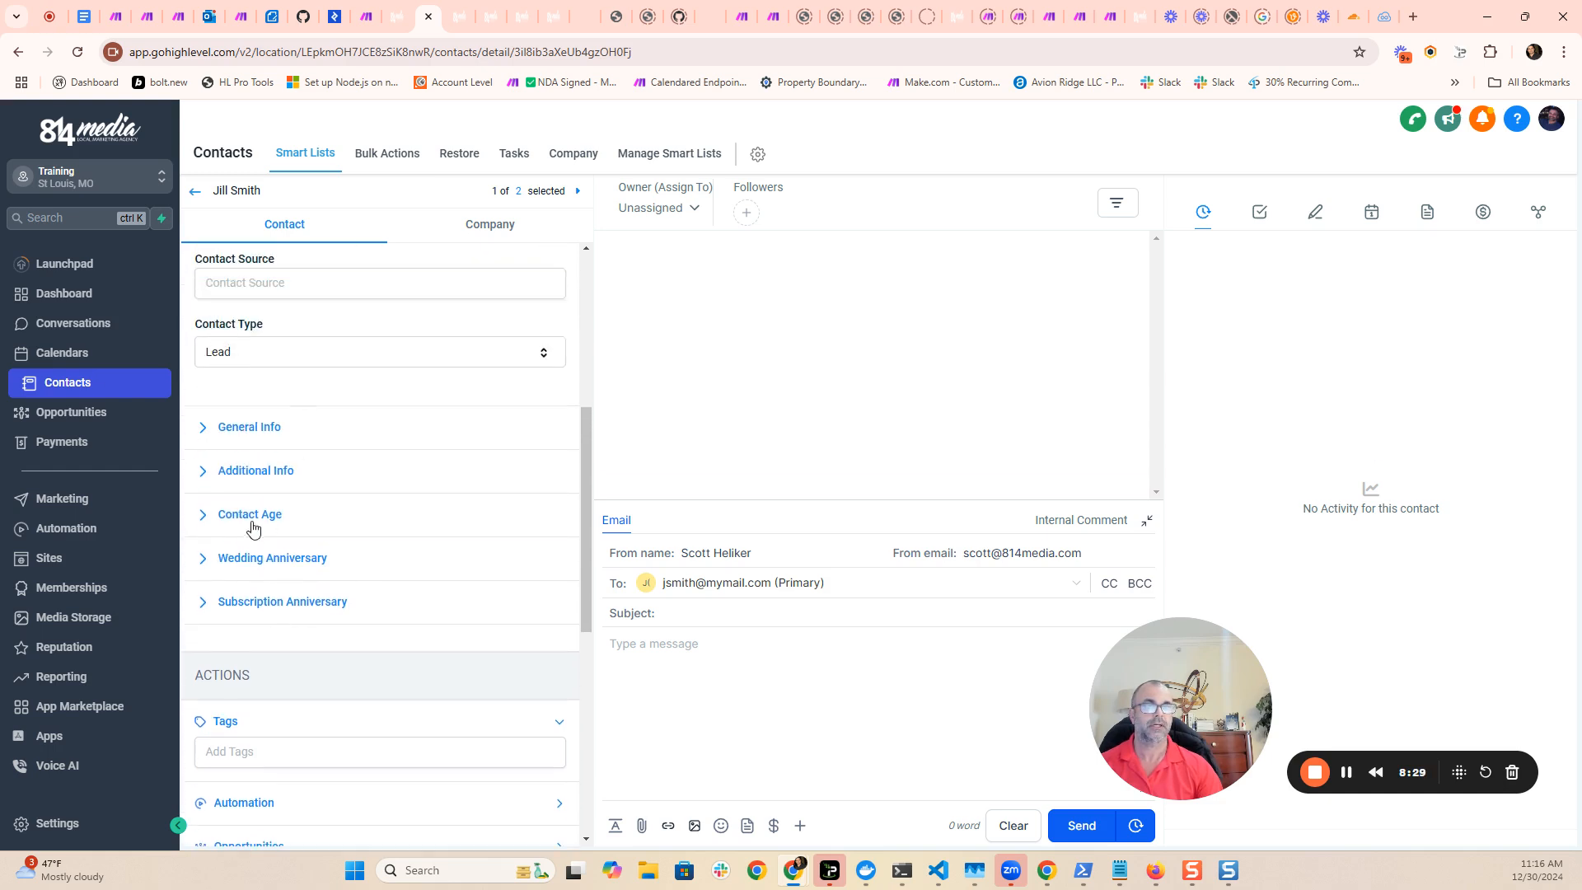
scroll(357, 572, down, 1)
click(270, 473)
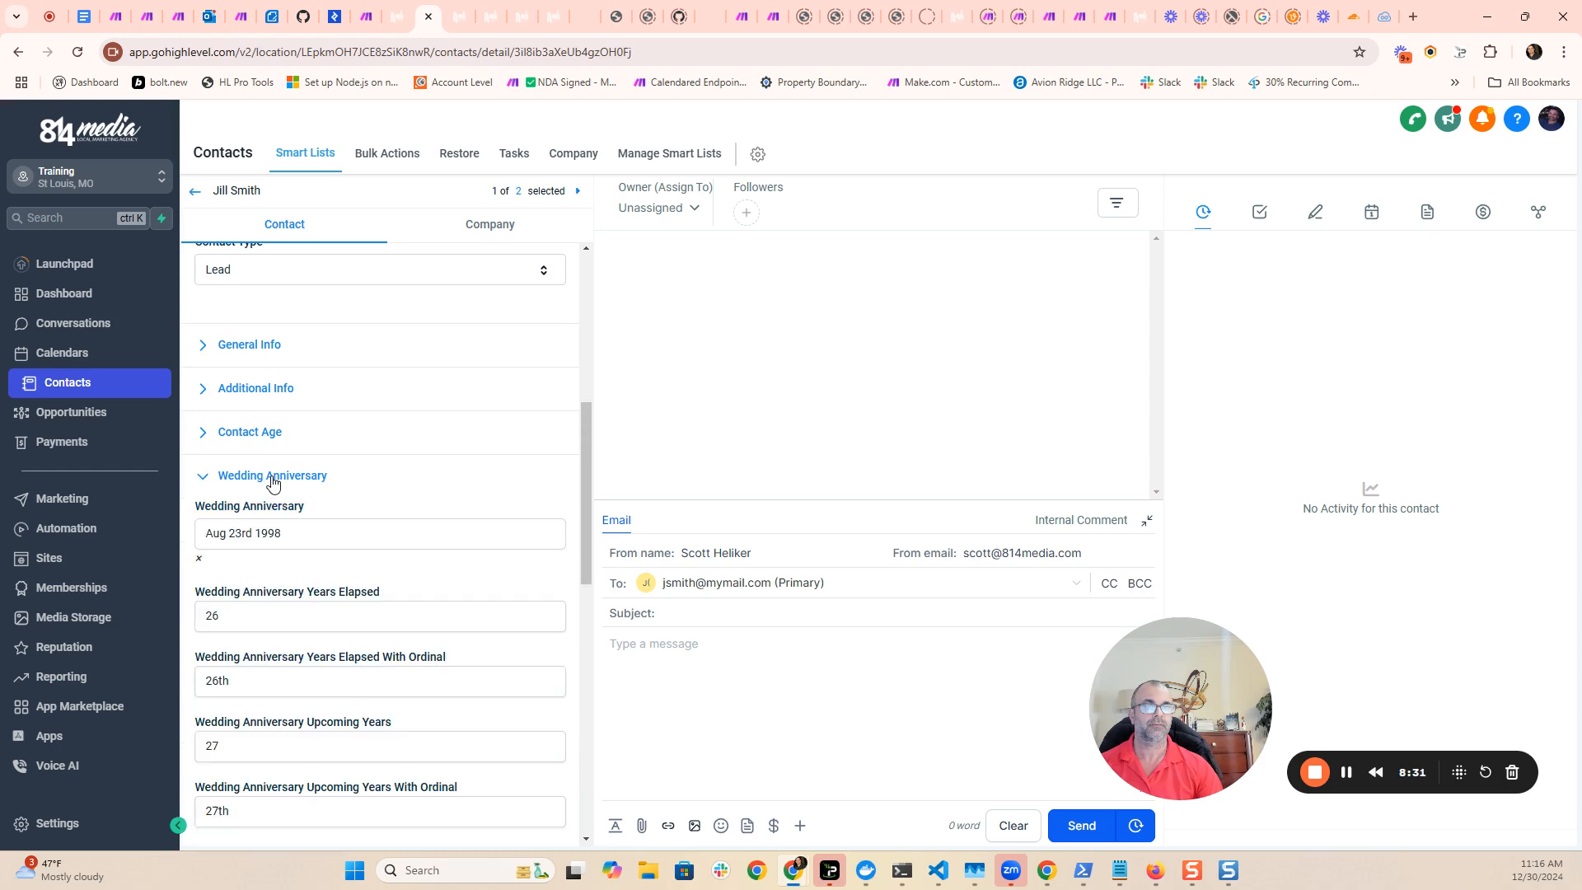
scroll(337, 557, down, 2)
click(291, 321)
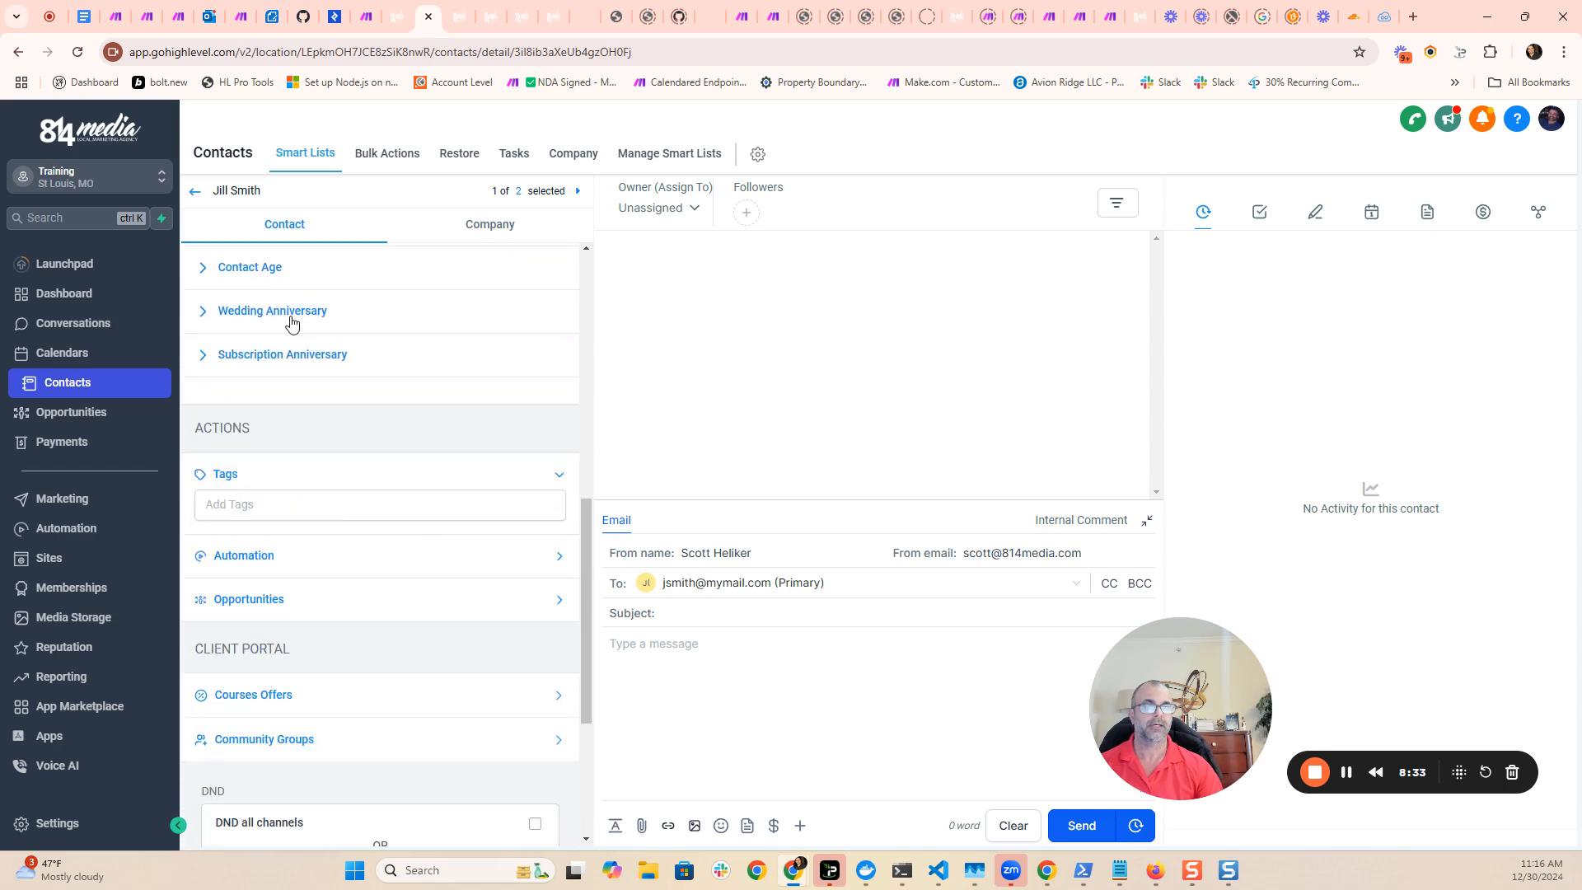
click(295, 364)
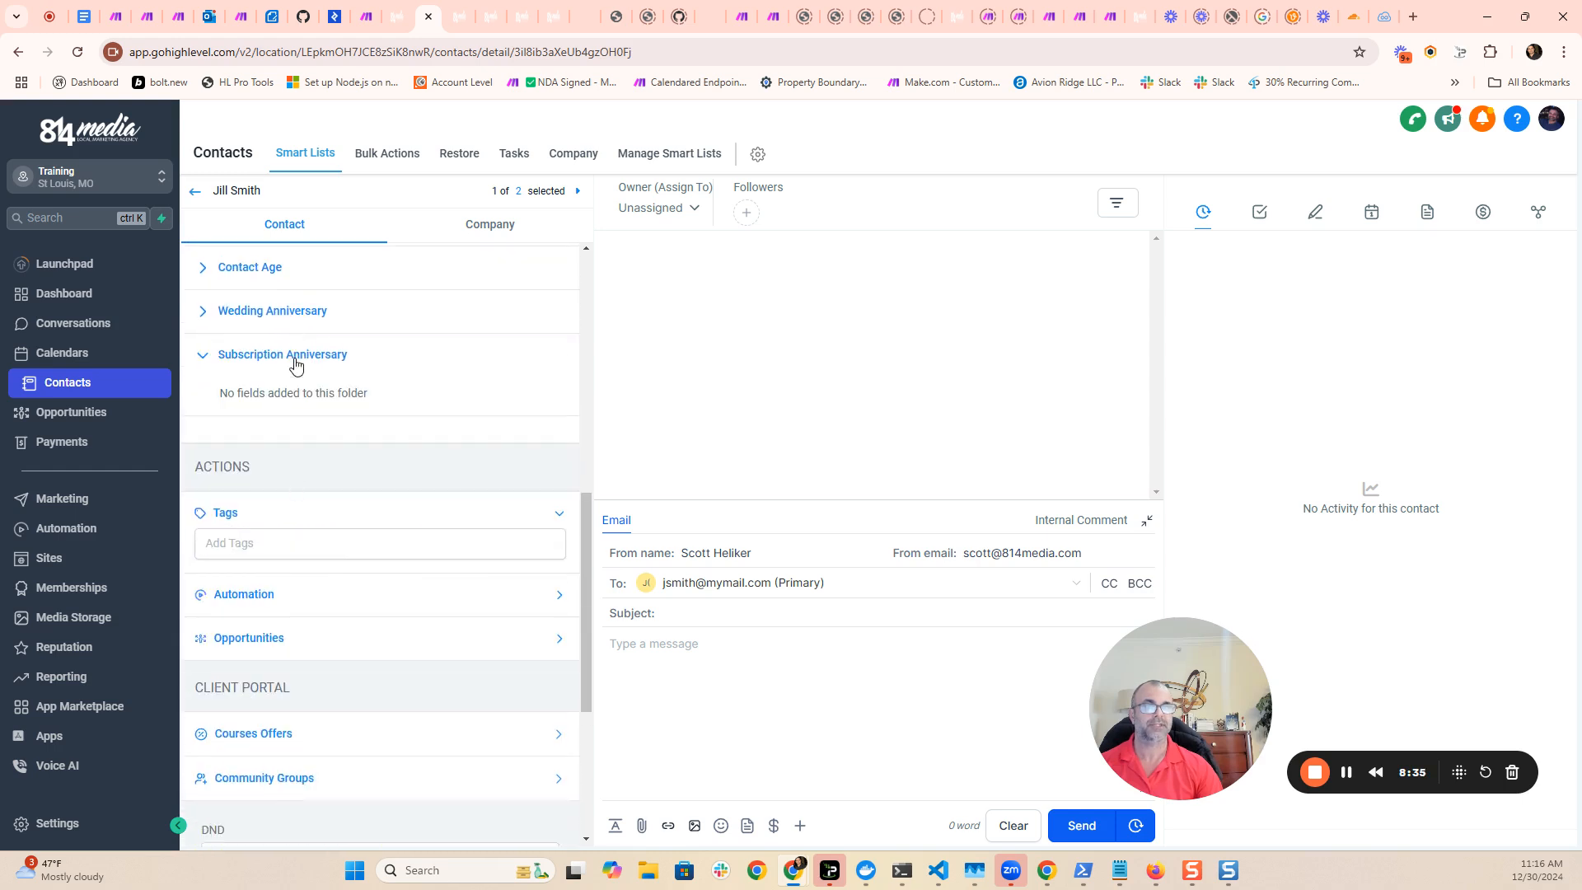
scroll(309, 374, up, 1)
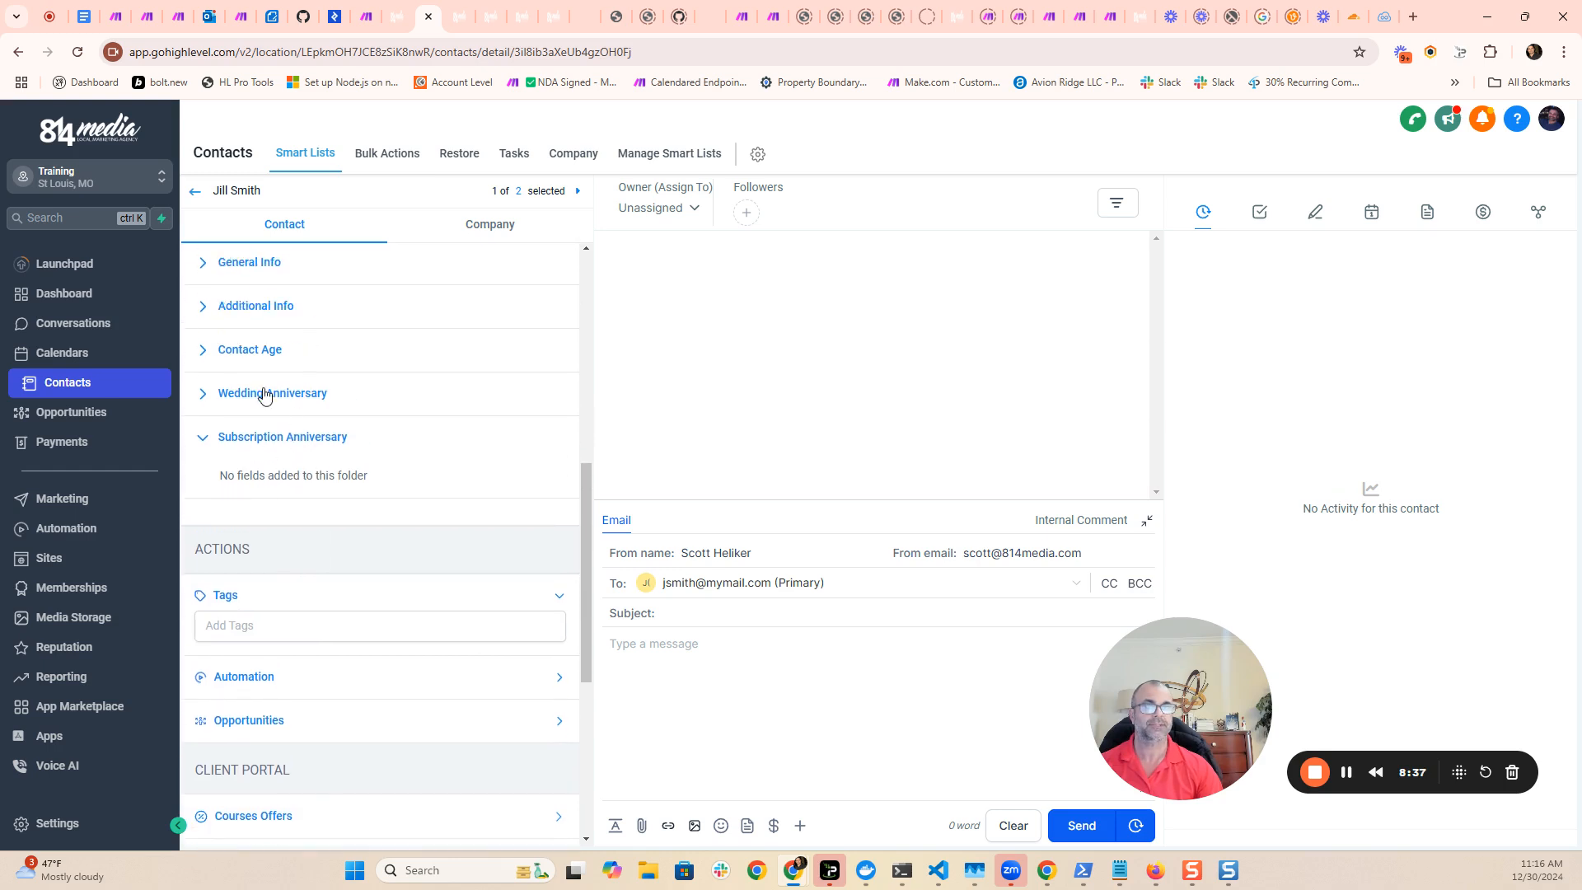
click(265, 395)
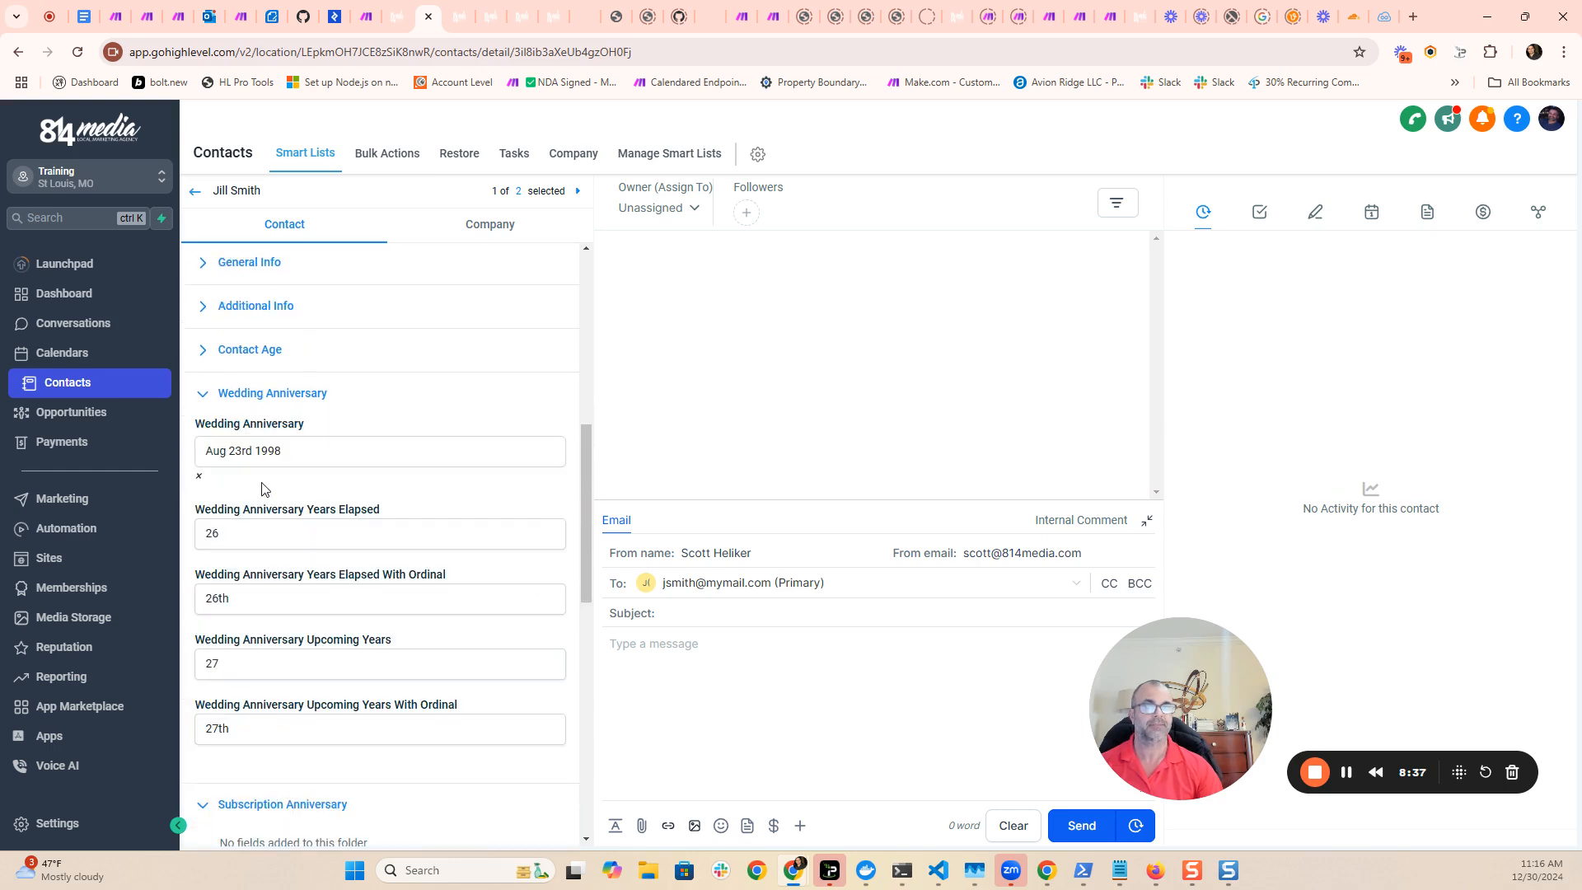
click(280, 402)
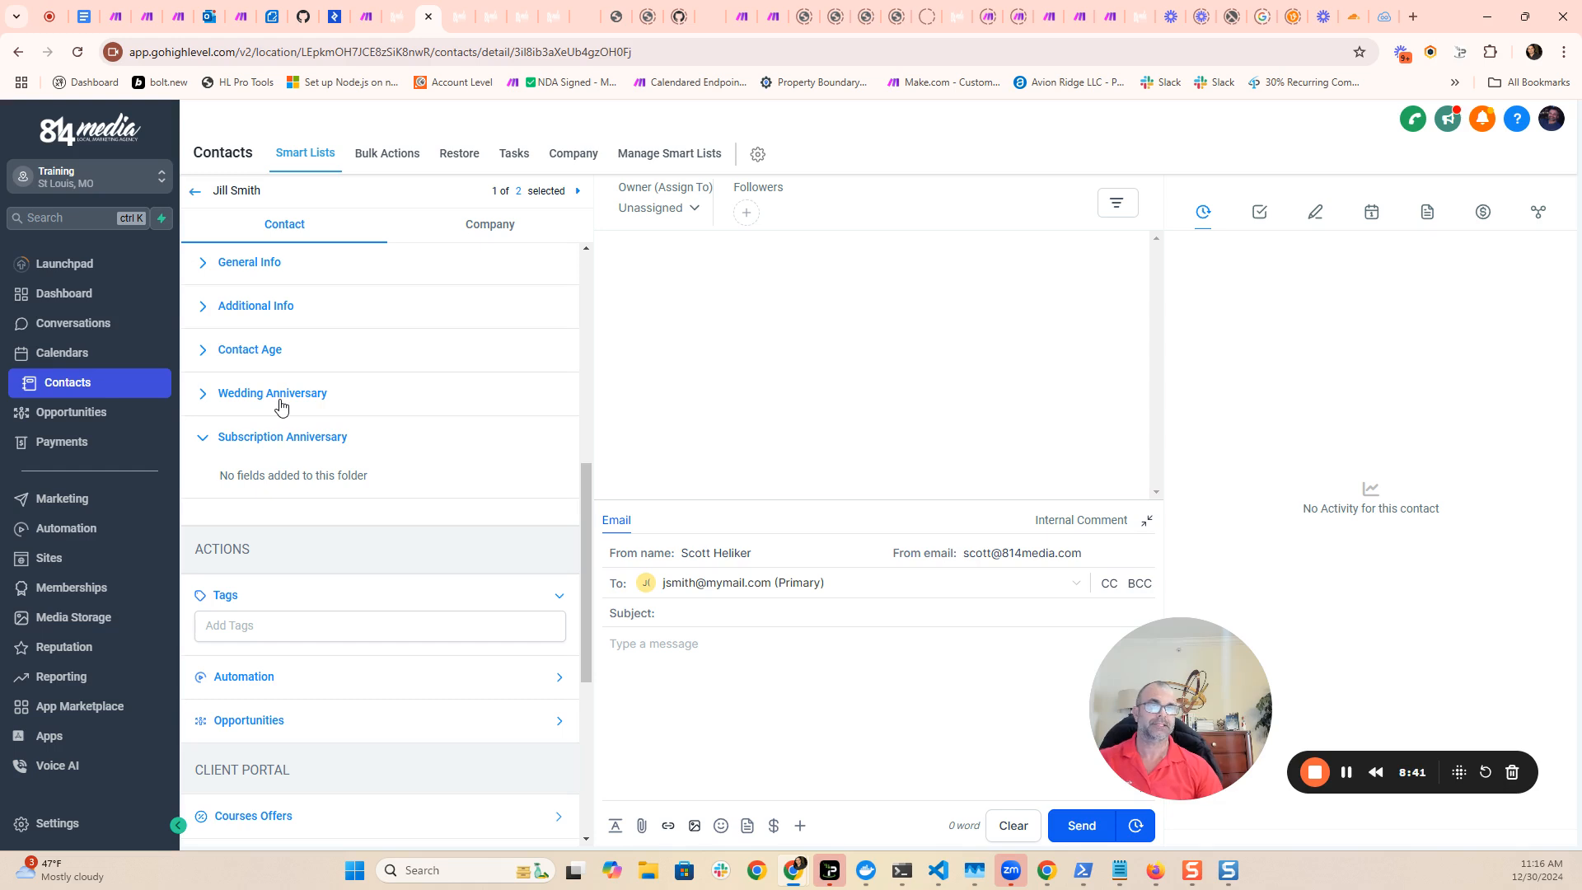